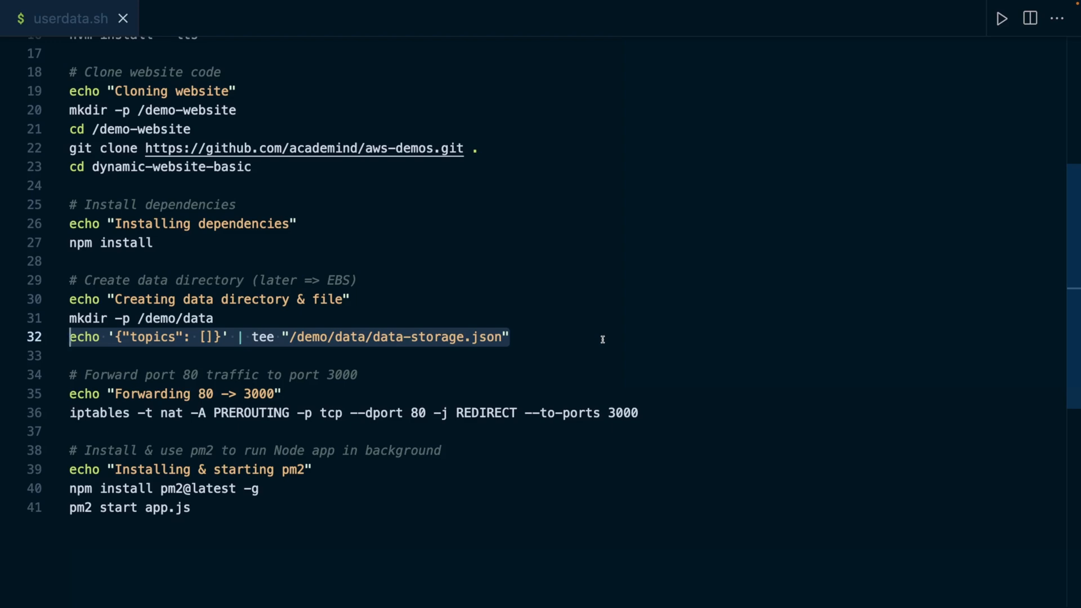
Switch from the code editor to the EC2 console in the browser and start launching a new instance.
{"action": "left_click", "coordinate": [605, 318]}
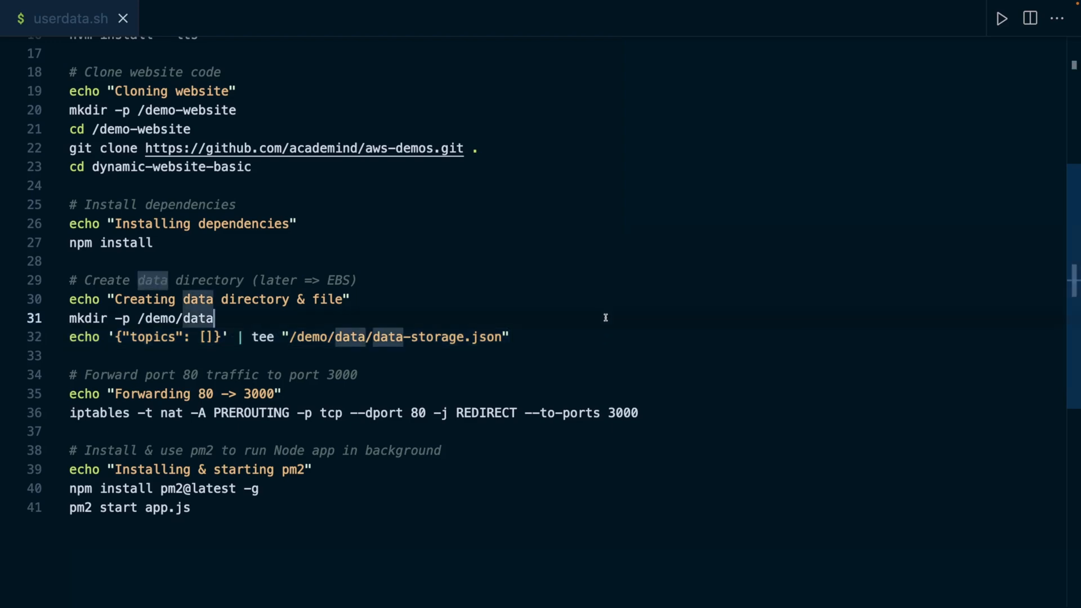
{"action": "key", "text": "ctrl+Right"}
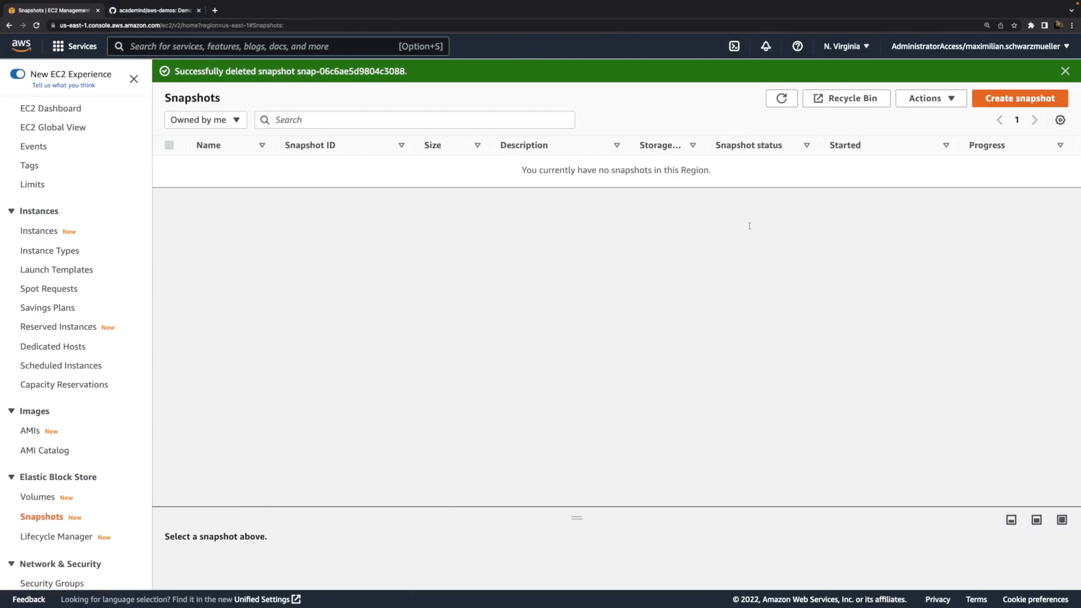
{"action": "left_click", "coordinate": [40, 231]}
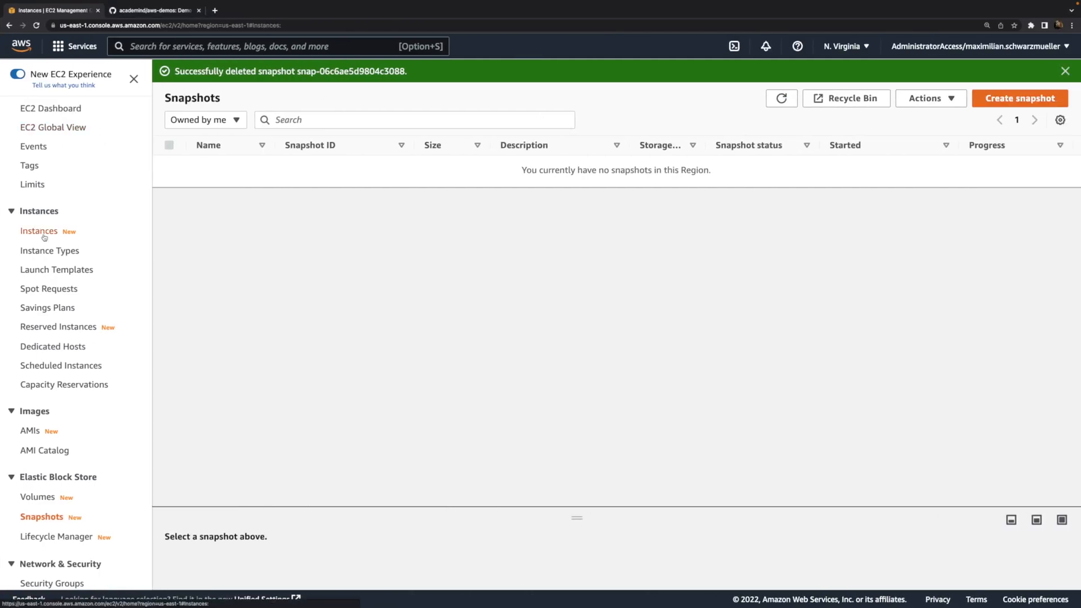
{"action": "left_click", "coordinate": [985, 74]}
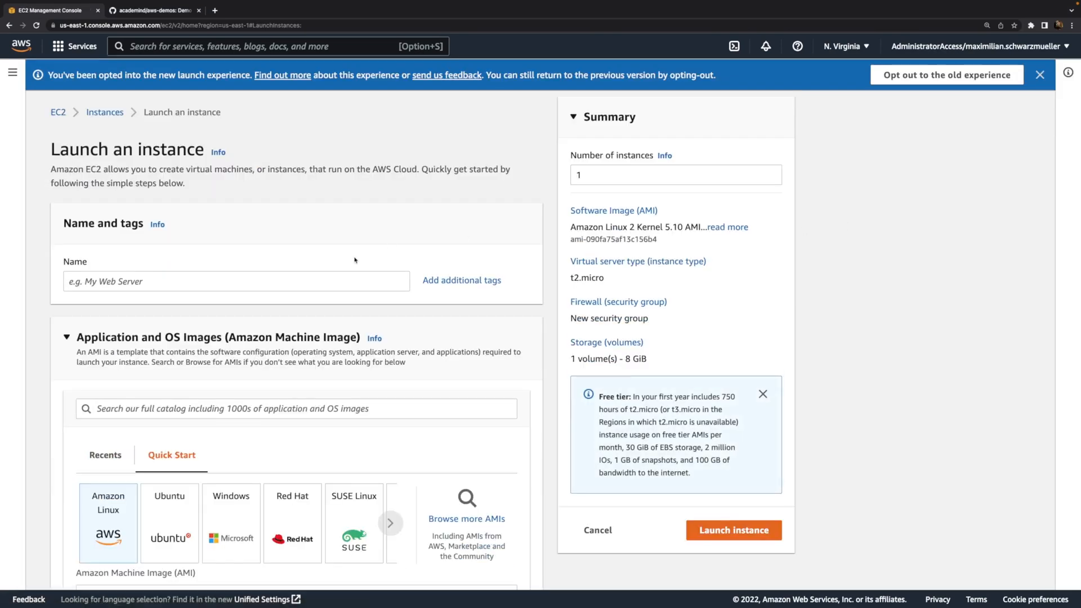
Keep the Amazon Linux 2 image and t2.micro type, and choose to proceed without a key pair.
{"action": "scroll", "coordinate": [359, 272], "scroll_direction": "down", "scroll_amount": 5}
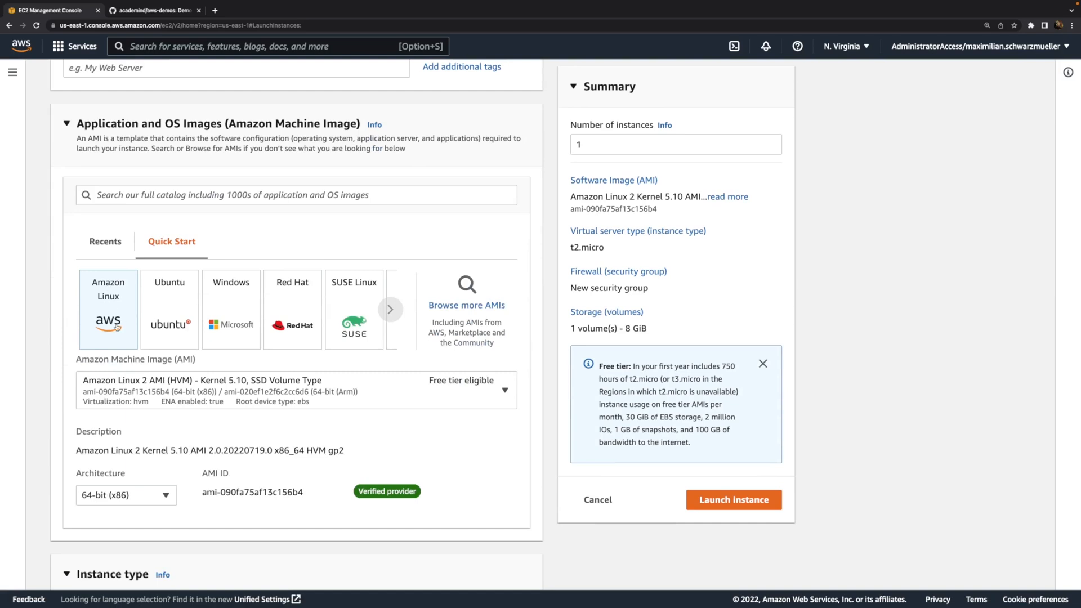
{"action": "scroll", "coordinate": [154, 431], "scroll_direction": "down", "scroll_amount": 1}
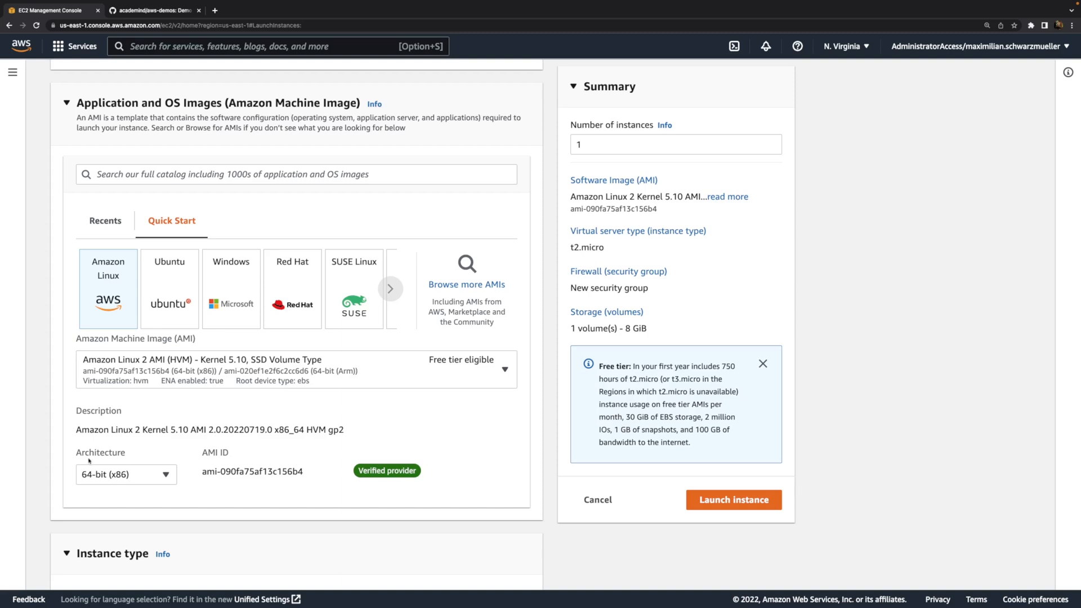
{"action": "scroll", "coordinate": [179, 417], "scroll_direction": "down", "scroll_amount": 5}
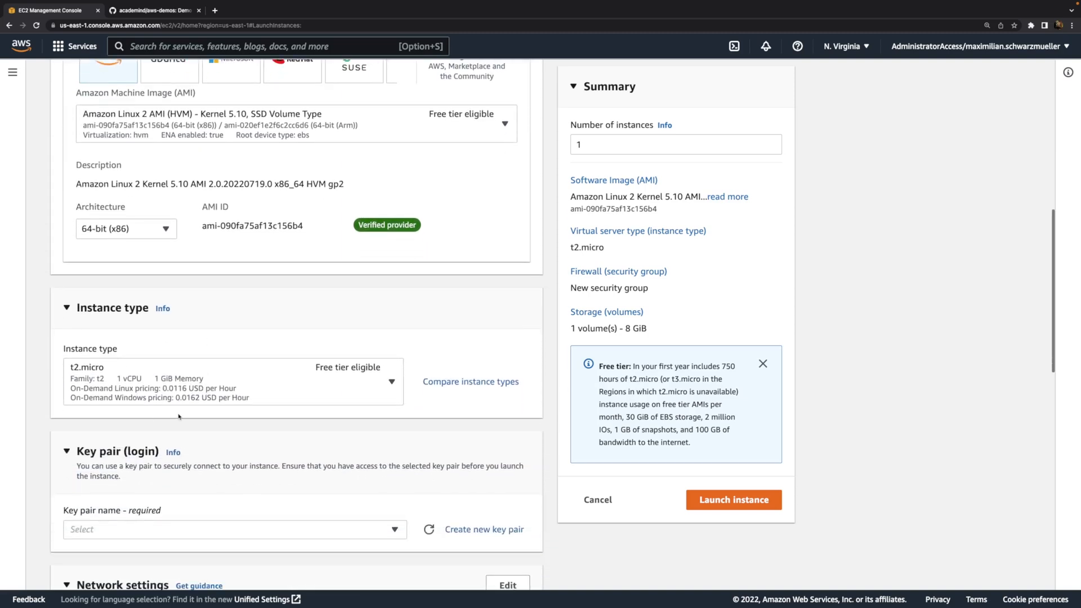
{"action": "scroll", "coordinate": [179, 417], "scroll_direction": "down", "scroll_amount": 3}
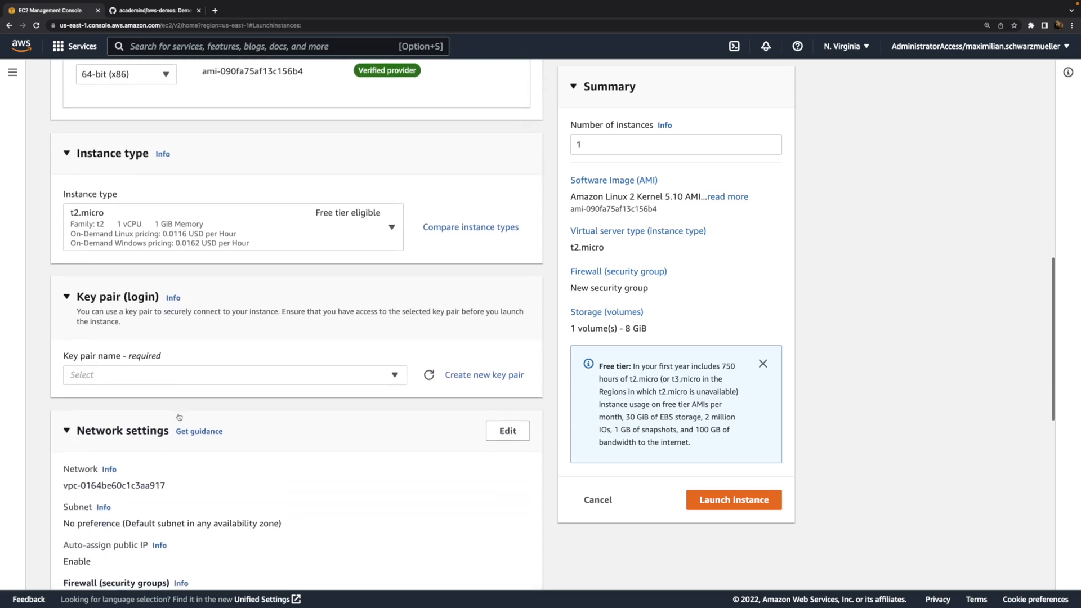
{"action": "left_click", "coordinate": [180, 378]}
{"action": "left_click", "coordinate": [134, 414]}
{"action": "left_click", "coordinate": [234, 415]}
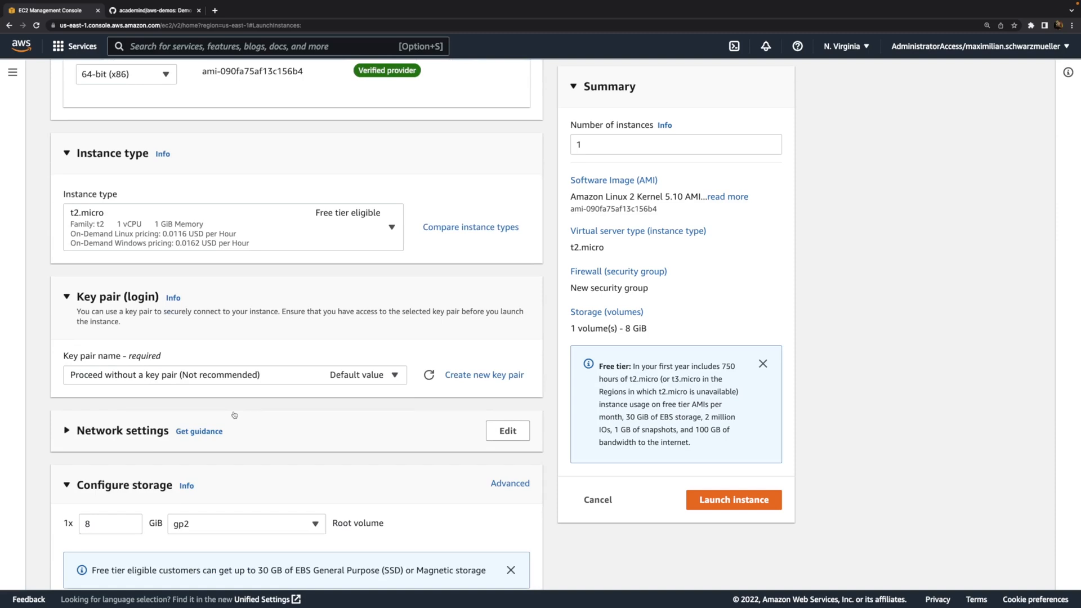
In the instance's network settings, assign the existing security group launch-wizard-1 instead of creating a new one.
{"action": "scroll", "coordinate": [234, 414], "scroll_direction": "down", "scroll_amount": 3}
{"action": "left_click", "coordinate": [287, 290]}
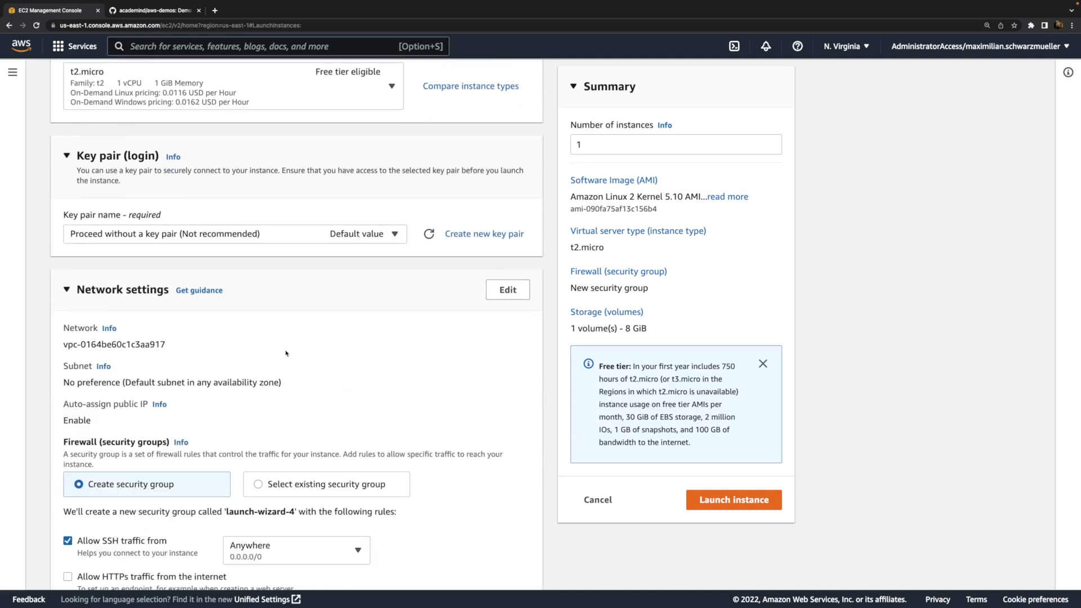
{"action": "scroll", "coordinate": [287, 291], "scroll_direction": "down", "scroll_amount": 3}
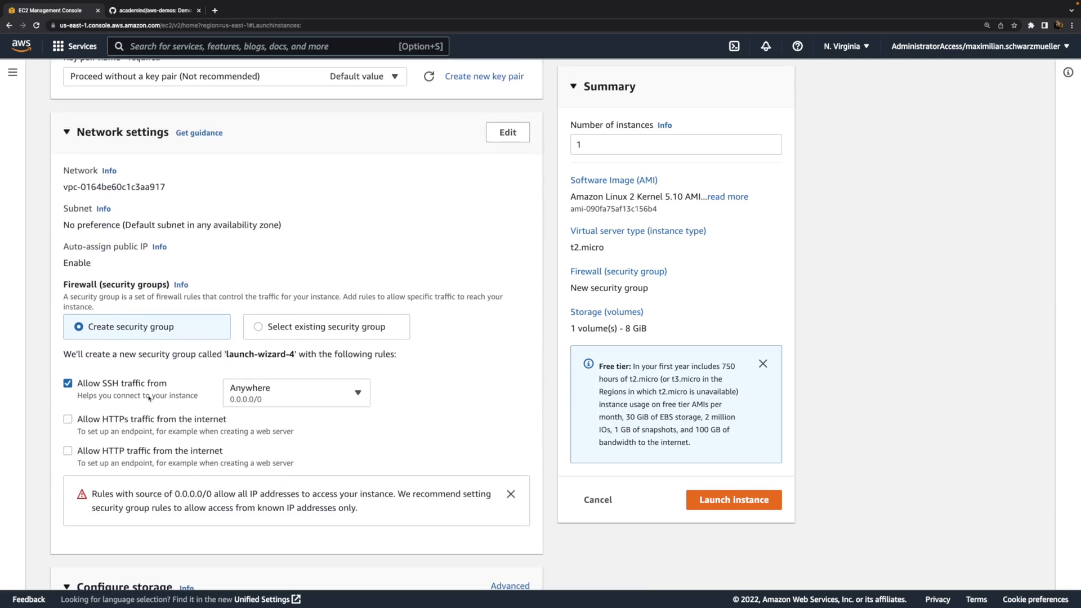
{"action": "left_click", "coordinate": [258, 331]}
{"action": "left_click", "coordinate": [212, 373]}
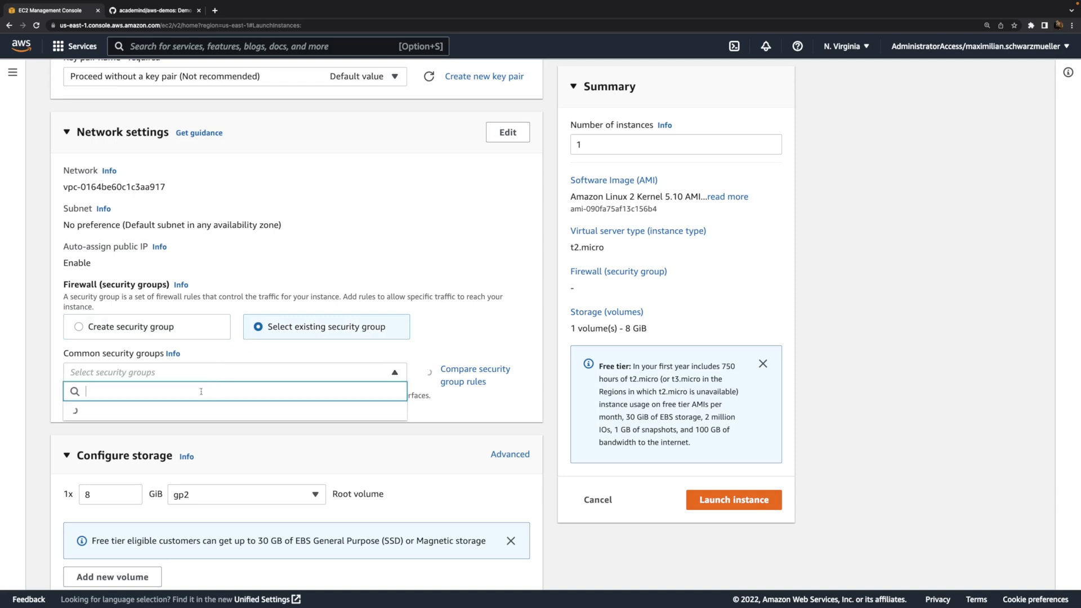
{"action": "left_click", "coordinate": [147, 470]}
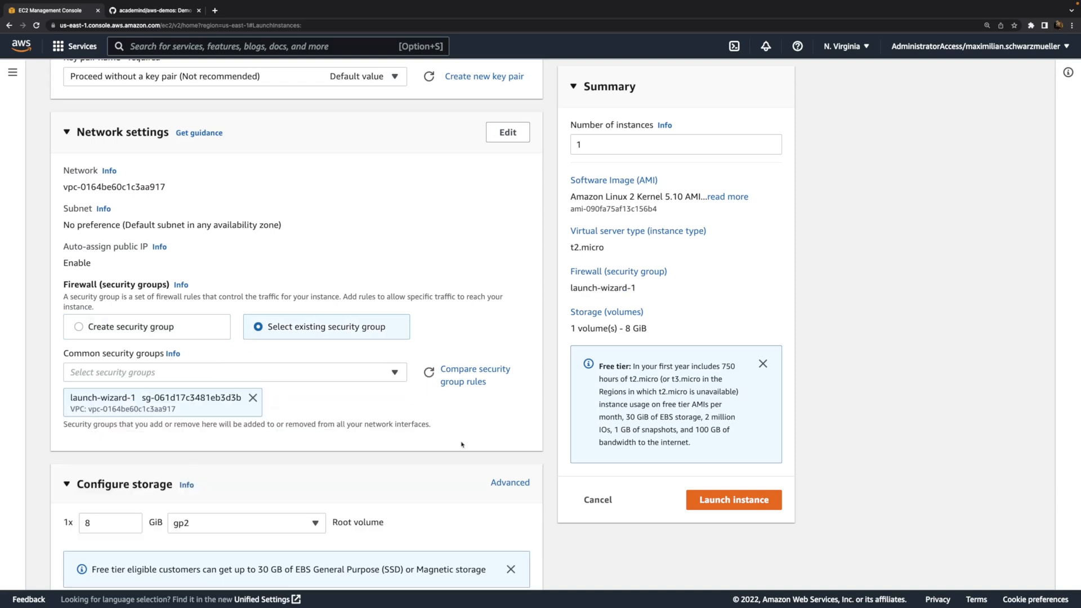
Check the ports of launch-wizard-1's inbound HTTP and SSH rules in the security group comparison, and return to the launch form.
{"action": "left_click", "coordinate": [471, 383]}
{"action": "left_click_drag", "start_coordinate": [671, 430], "coordinate": [741, 435]}
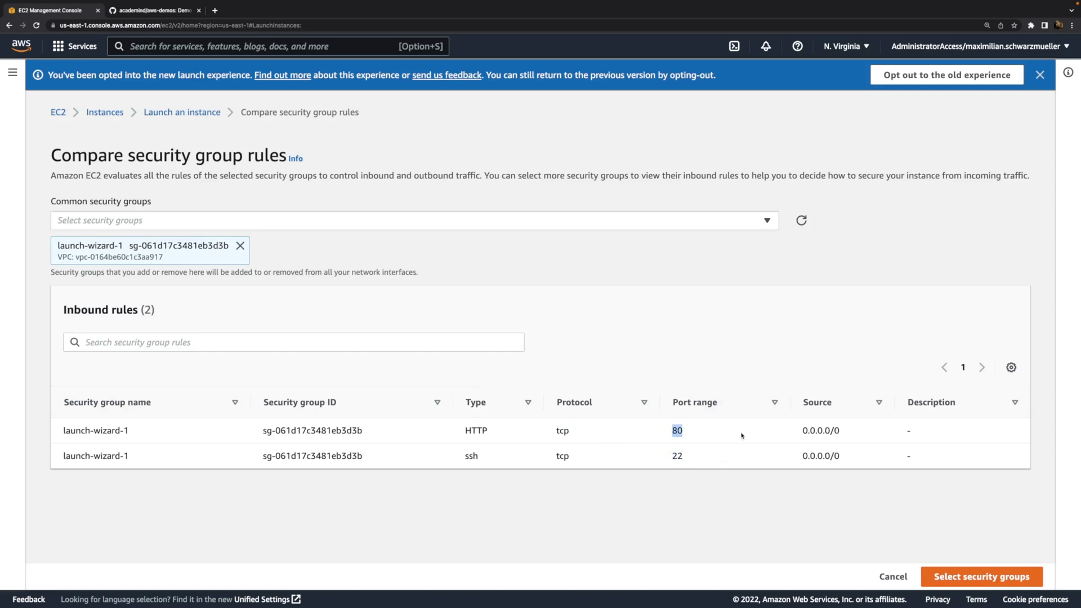
{"action": "left_click_drag", "start_coordinate": [671, 456], "coordinate": [700, 455]}
{"action": "left_click", "coordinate": [1039, 75]}
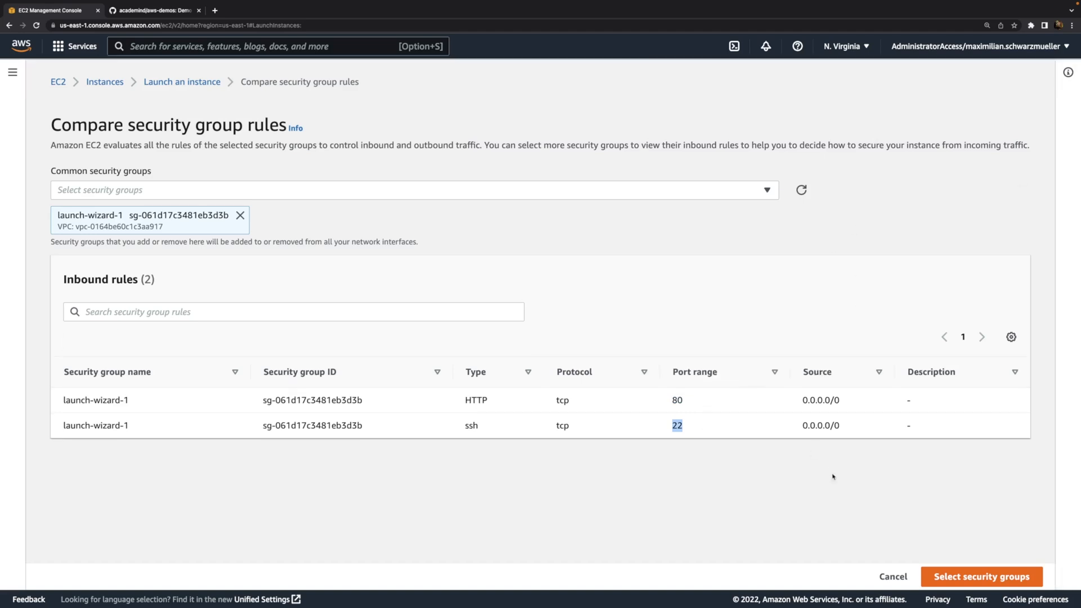
{"action": "left_click", "coordinate": [891, 580]}
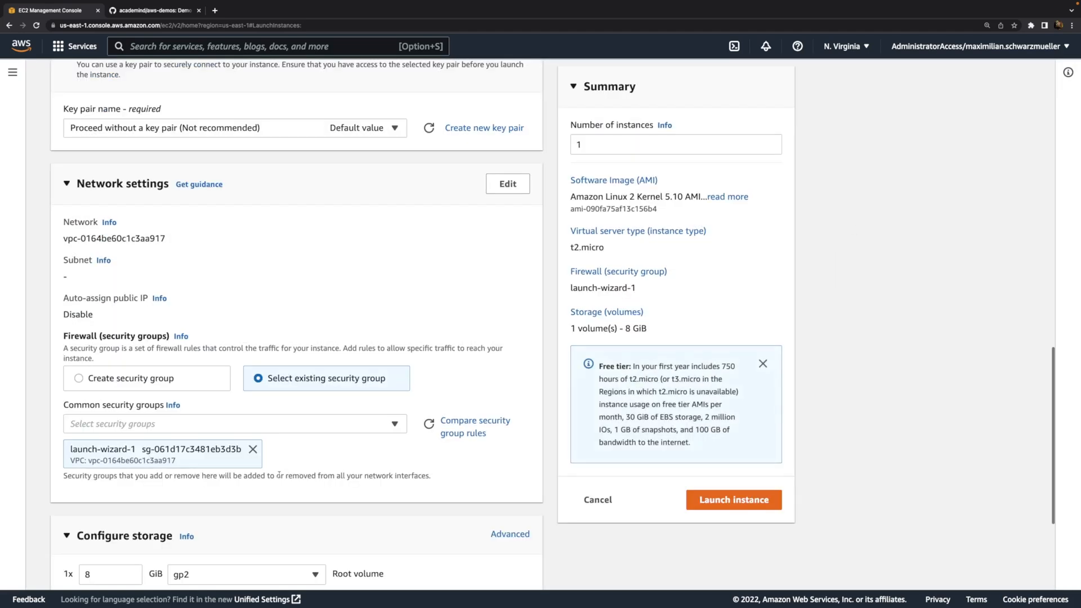
Expand the advanced details of the launch form and place the cursor in the User data field.
{"action": "scroll", "coordinate": [284, 426], "scroll_direction": "down", "scroll_amount": 3}
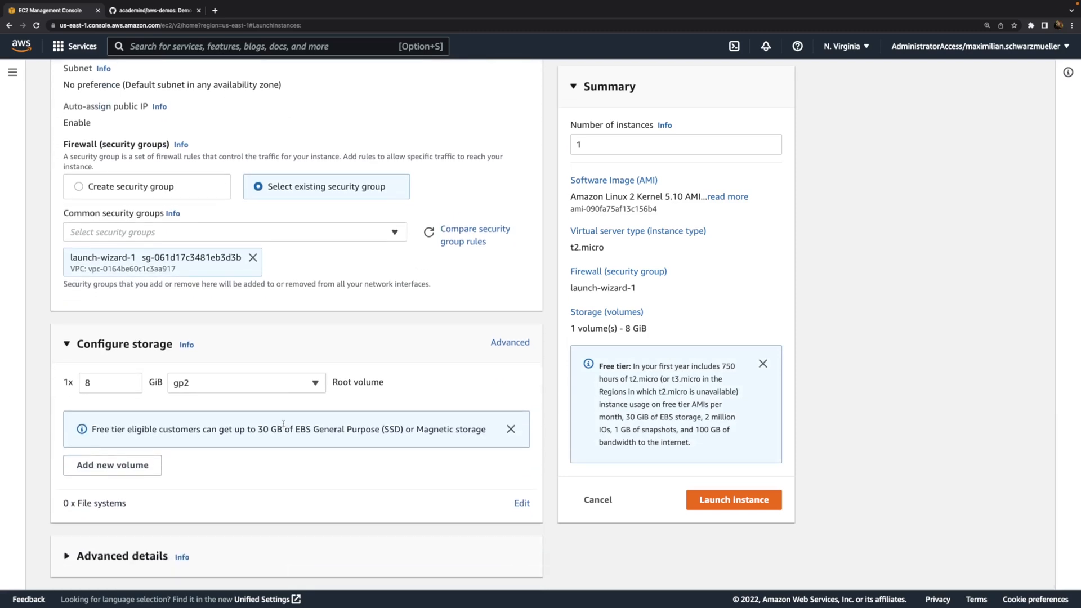
{"action": "scroll", "coordinate": [249, 337], "scroll_direction": "down", "scroll_amount": 1}
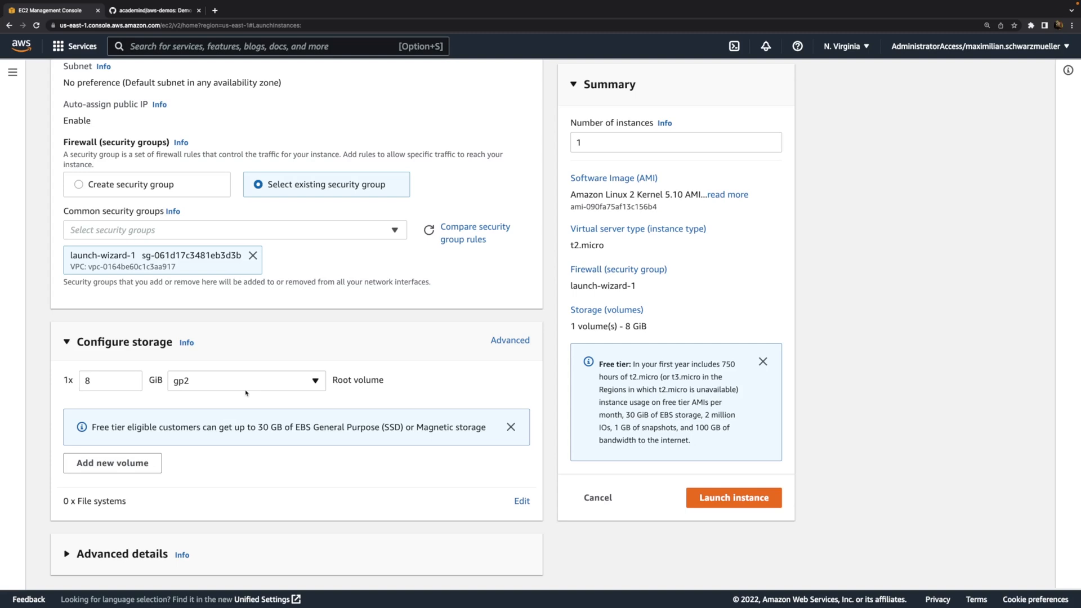
{"action": "left_click", "coordinate": [236, 554]}
{"action": "scroll", "coordinate": [230, 507], "scroll_direction": "down", "scroll_amount": 20}
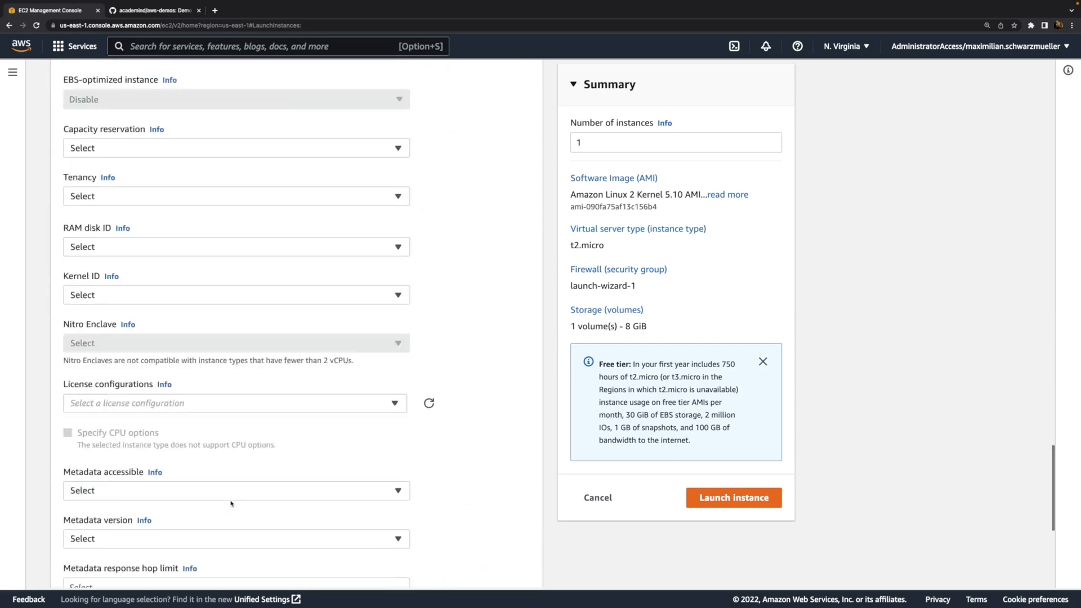
{"action": "left_click", "coordinate": [234, 454]}
Switch to the code editor and review the userdata.sh script from its setup commands to the pm2 start.
{"action": "key", "text": "ctrl+Left"}
{"action": "left_click", "coordinate": [416, 218]}
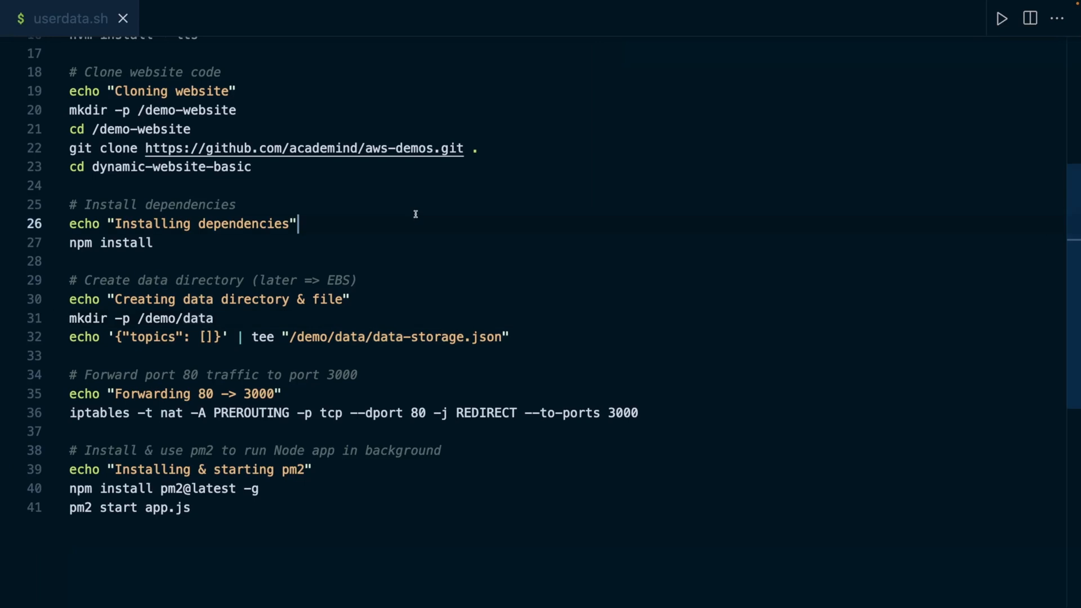
{"action": "key", "text": "ctrl+a"}
{"action": "scroll", "coordinate": [401, 227], "scroll_direction": "up", "scroll_amount": 5}
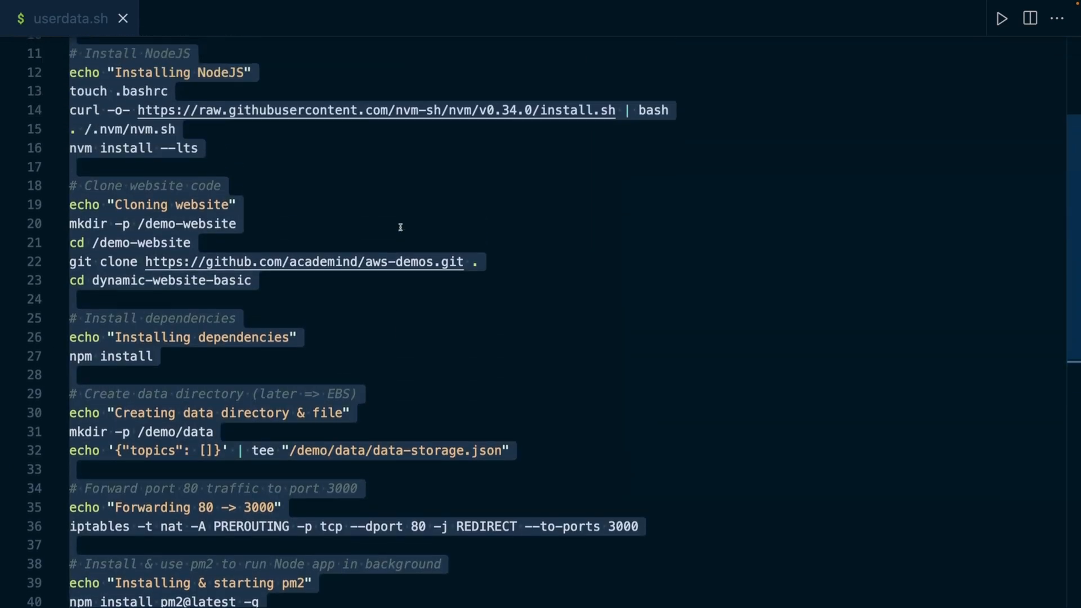
{"action": "scroll", "coordinate": [401, 227], "scroll_direction": "up", "scroll_amount": 1}
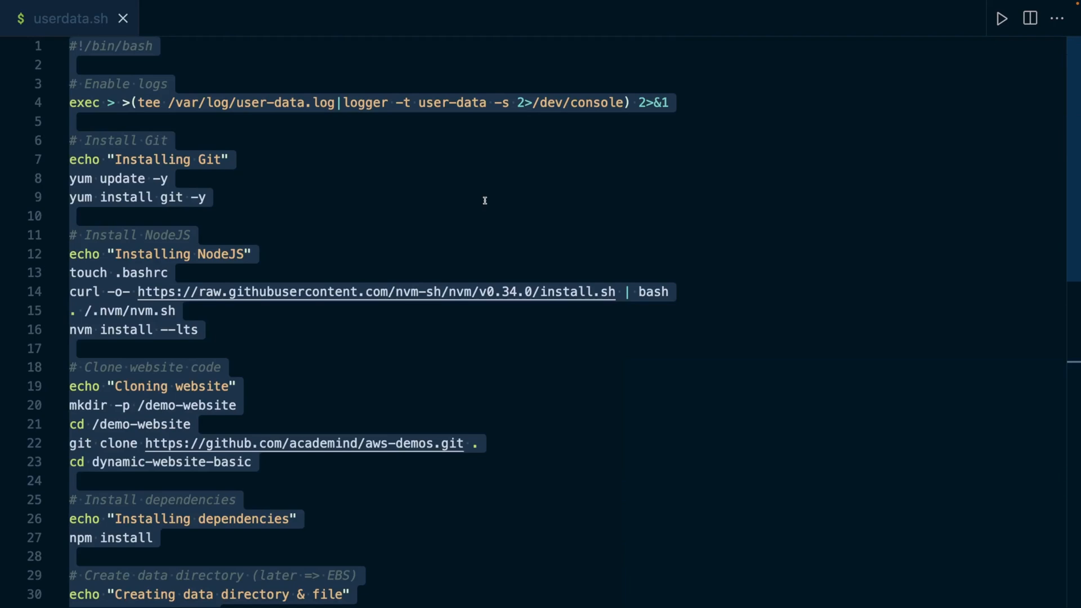
{"action": "scroll", "coordinate": [484, 200], "scroll_direction": "down", "scroll_amount": 6}
{"action": "scroll", "coordinate": [485, 200], "scroll_direction": "up", "scroll_amount": 6}
{"action": "scroll", "coordinate": [485, 201], "scroll_direction": "down", "scroll_amount": 3}
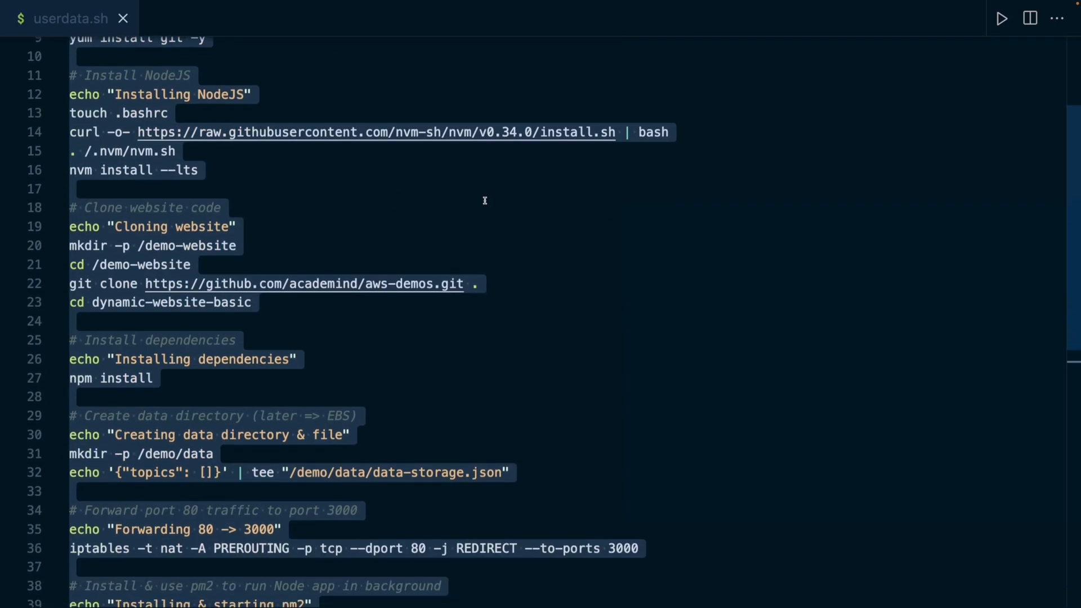
{"action": "scroll", "coordinate": [485, 200], "scroll_direction": "down", "scroll_amount": 4}
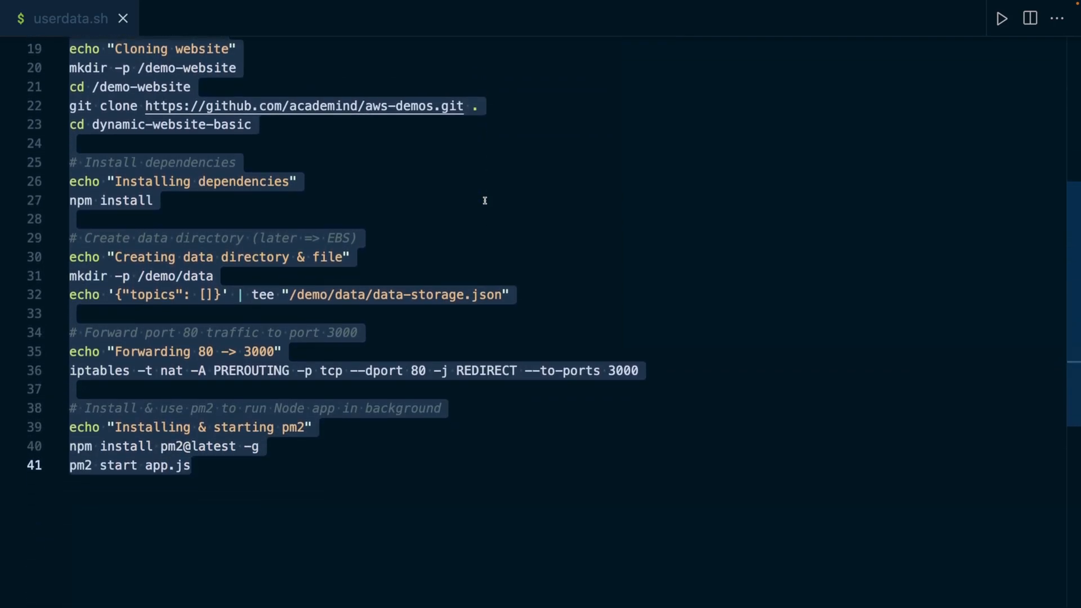
{"action": "left_click", "coordinate": [529, 289]}
{"action": "key", "text": "shift+Home"}
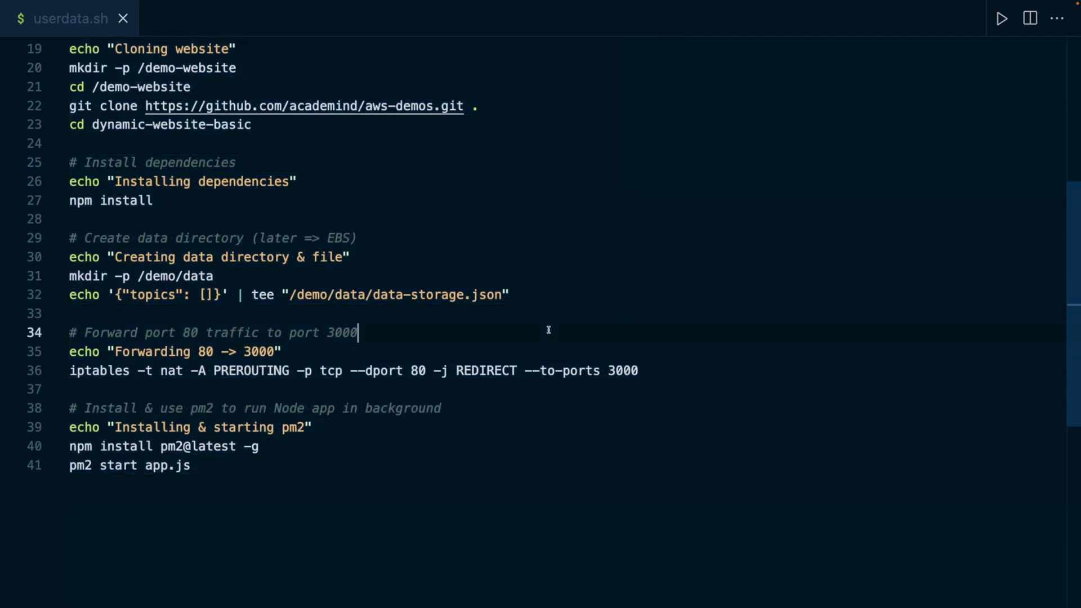
Copy the entire userdata.sh script and paste it into the instance's User data field in the browser.
{"action": "key", "text": "super+a"}
{"action": "key", "text": "ctrl+Right"}
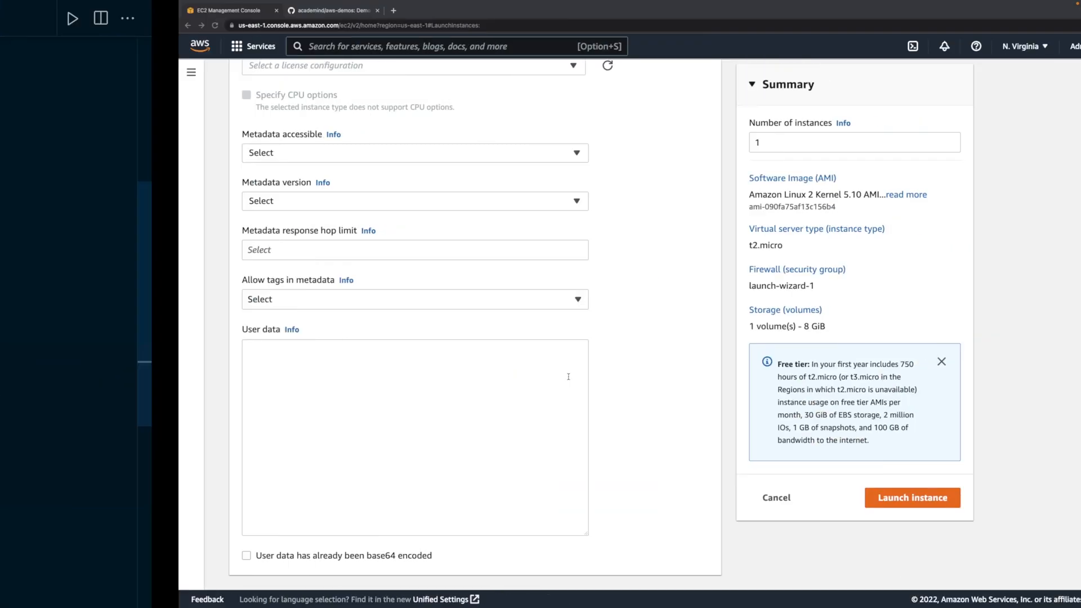
{"action": "key", "text": "super+v"}
{"action": "scroll", "coordinate": [361, 399], "scroll_direction": "up", "scroll_amount": 10}
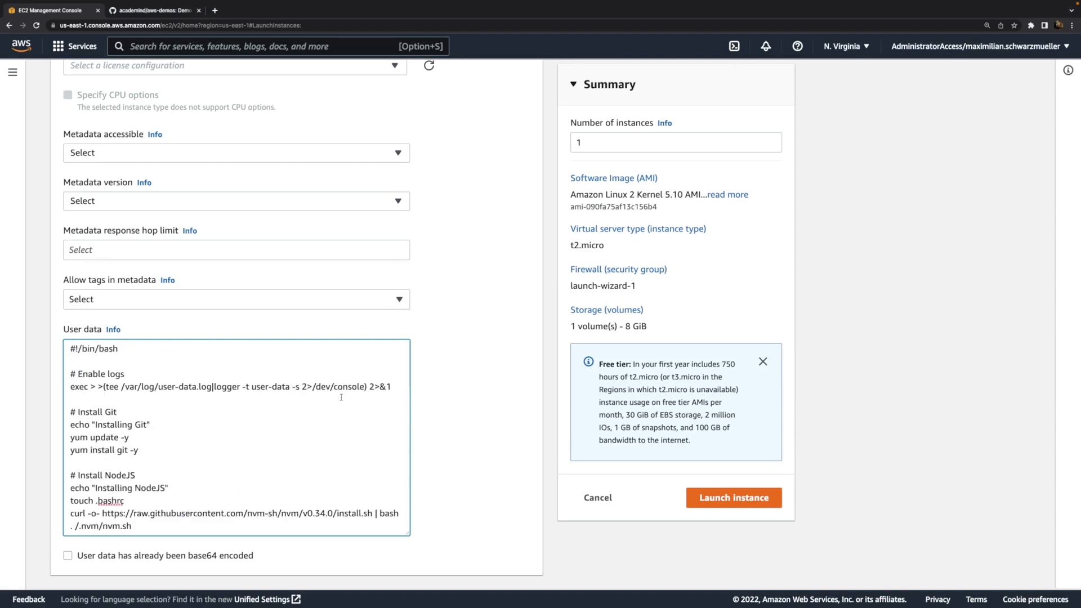
Launch the instance, show all instances and select the newly launched one to display its details.
{"action": "left_click", "coordinate": [734, 498]}
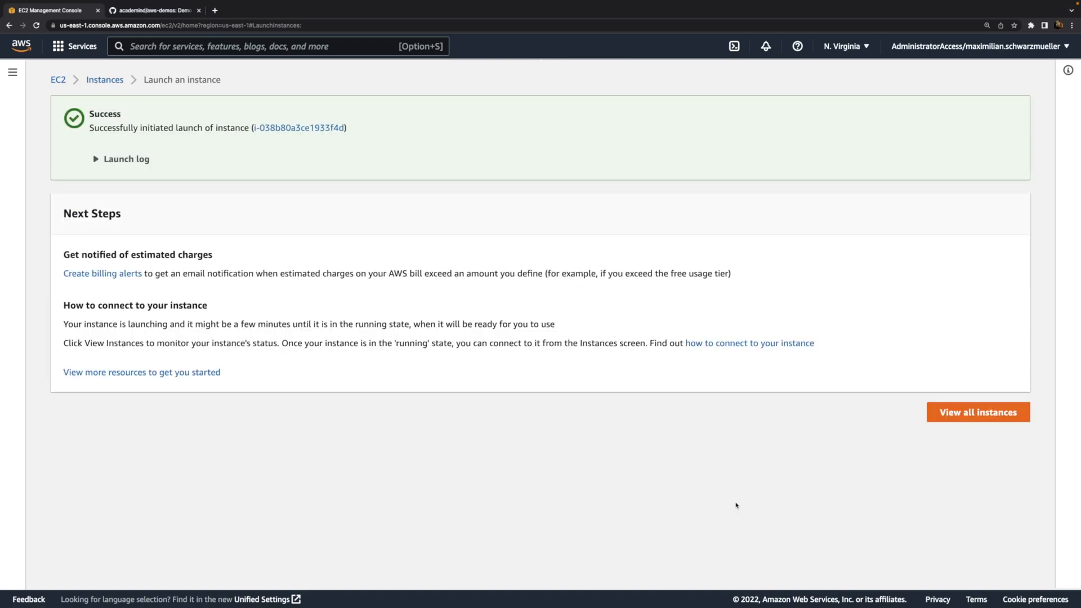
{"action": "left_click", "coordinate": [934, 420]}
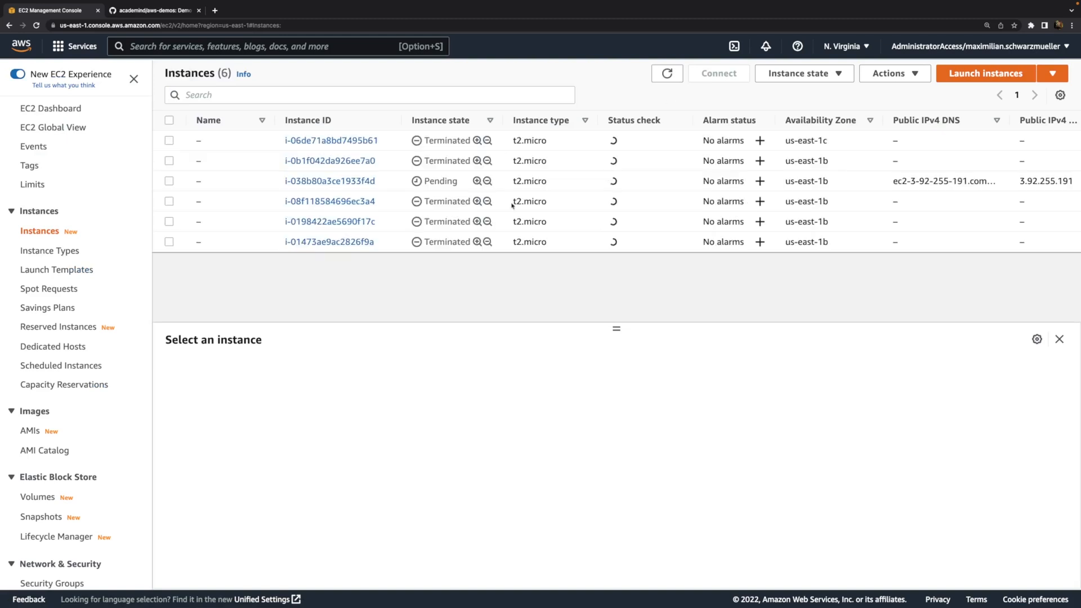
{"action": "left_click", "coordinate": [396, 181]}
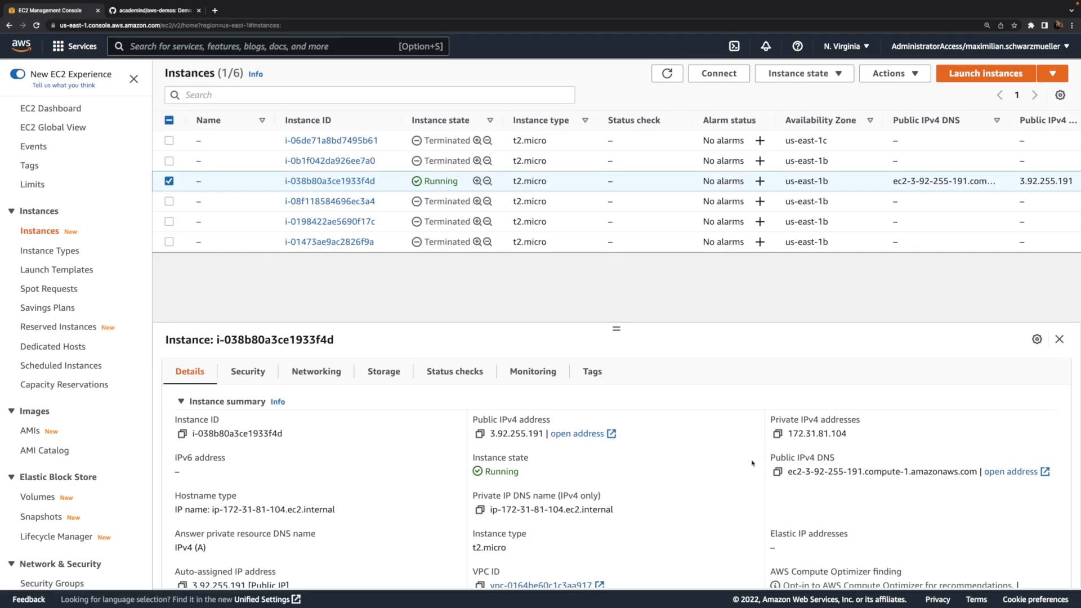
Copy the instance's public IPv4 DNS, load that address in a new browser tab and enlarge the page.
{"action": "left_click", "coordinate": [777, 471]}
{"action": "key", "text": "ctrl+t"}
{"action": "key", "text": "ctrl+v"}
{"action": "key", "text": "Return"}
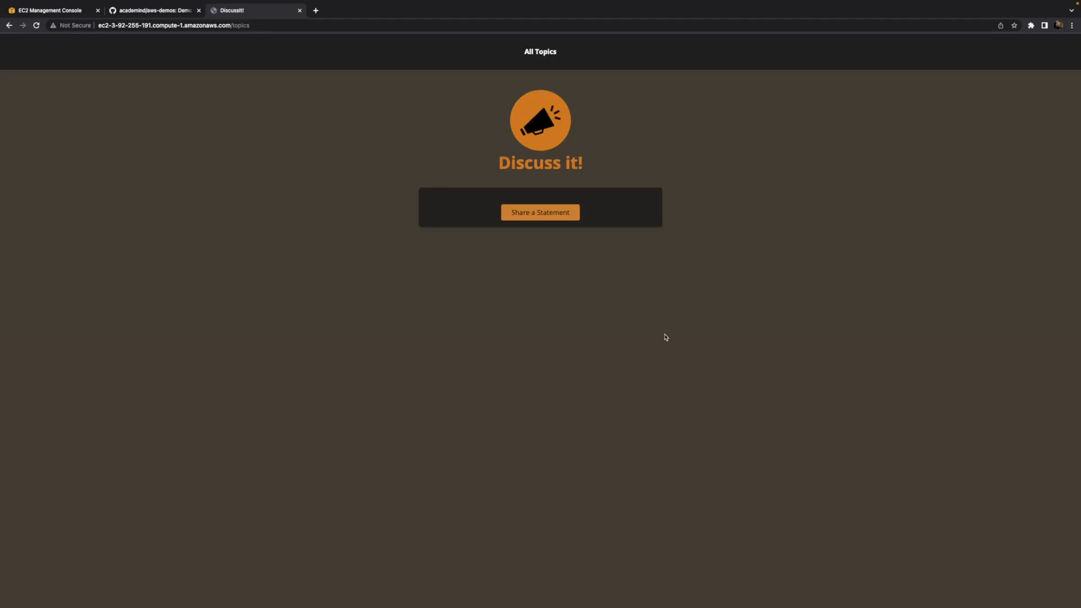
{"action": "key", "text": "ctrl+plus"}
{"action": "key", "text": "ctrl+plus"}
Share a discussion topic titled "A Test" with an author name and the statement "By me", and open it.
{"action": "left_click", "coordinate": [596, 347]}
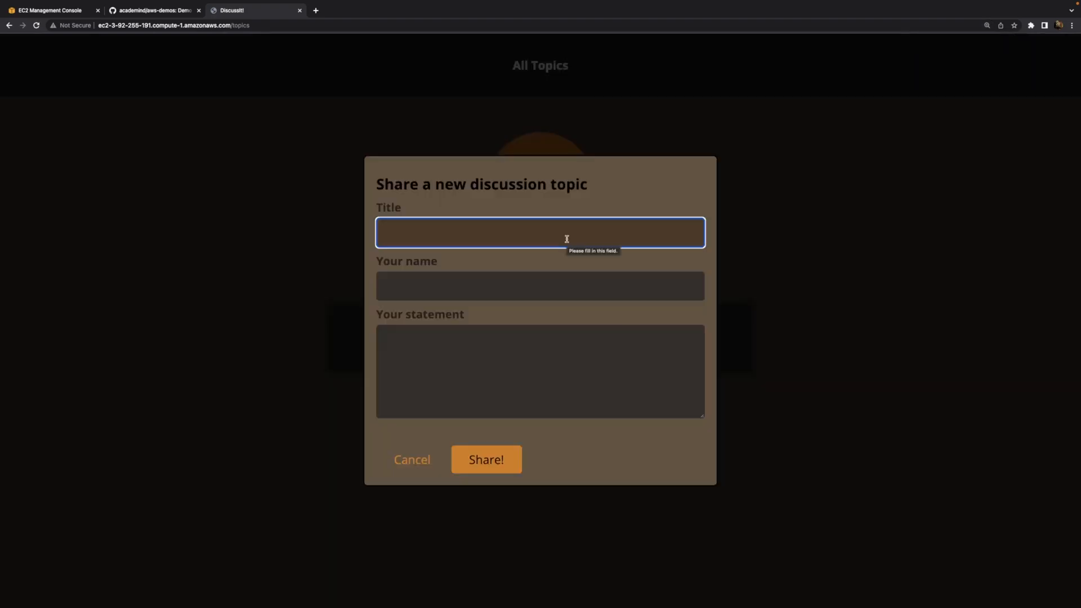
{"action": "type", "text": "A Tes"}
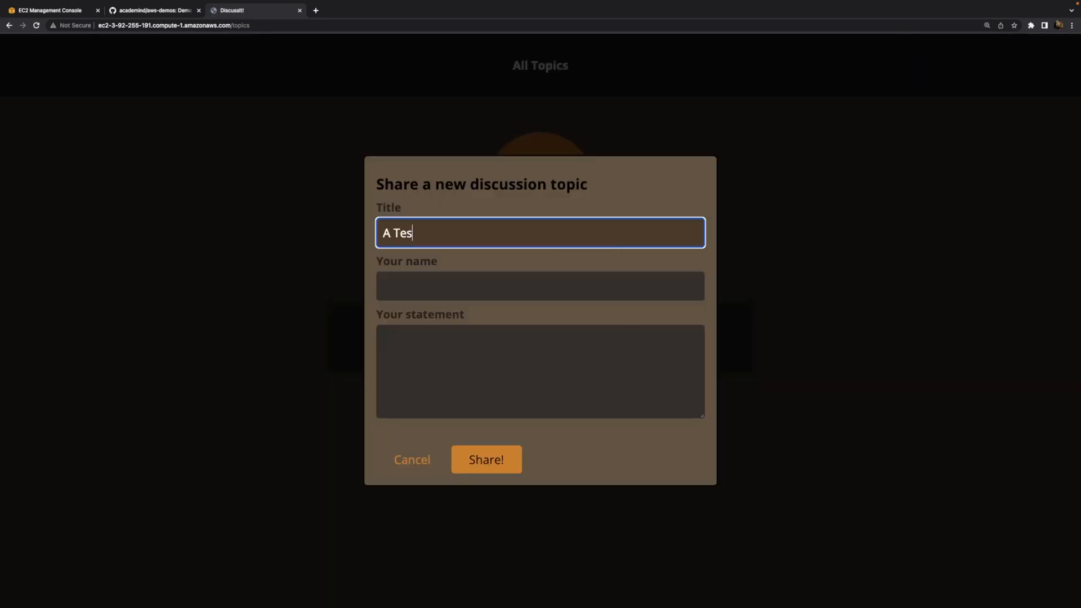
{"action": "type", "text": "t"}
{"action": "key", "text": "Tab"}
{"action": "type", "text": "Max"}
{"action": "key", "text": "Tab"}
{"action": "type", "text": "By me"}
{"action": "left_click", "coordinate": [504, 459]}
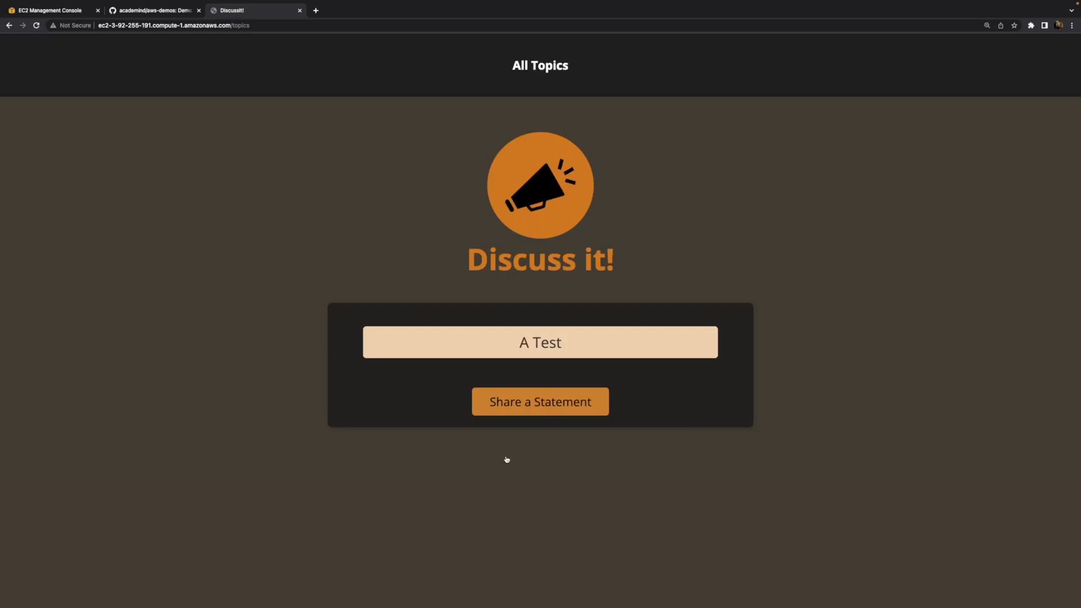
{"action": "left_click", "coordinate": [501, 342]}
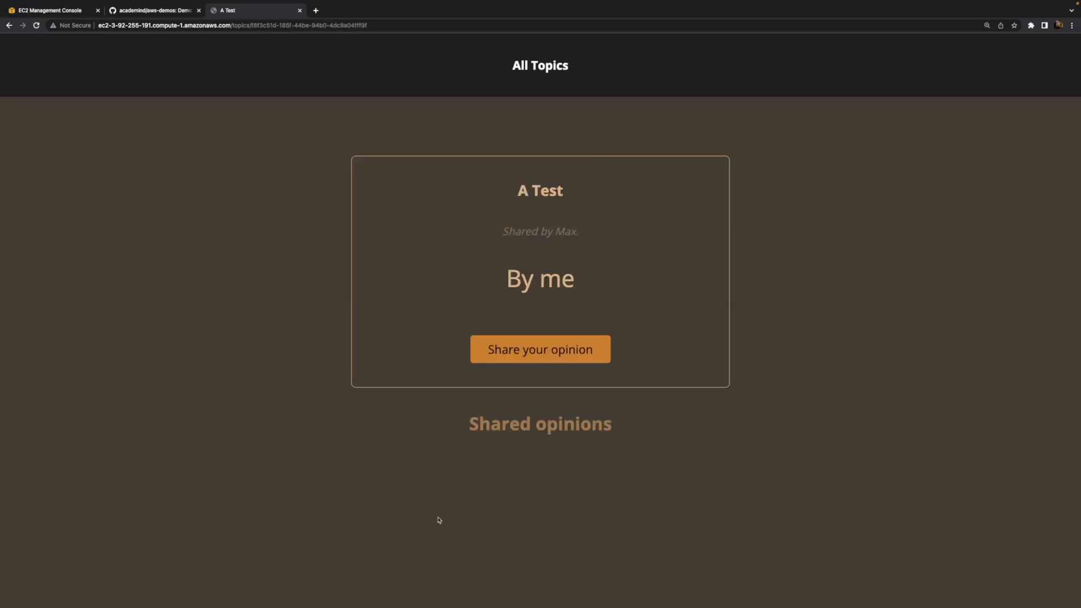
Look at the running instance's available state actions in the EC2 console, and return to the demo site's list of all topics.
{"action": "key", "text": "super+1"}
{"action": "left_click", "coordinate": [798, 73]}
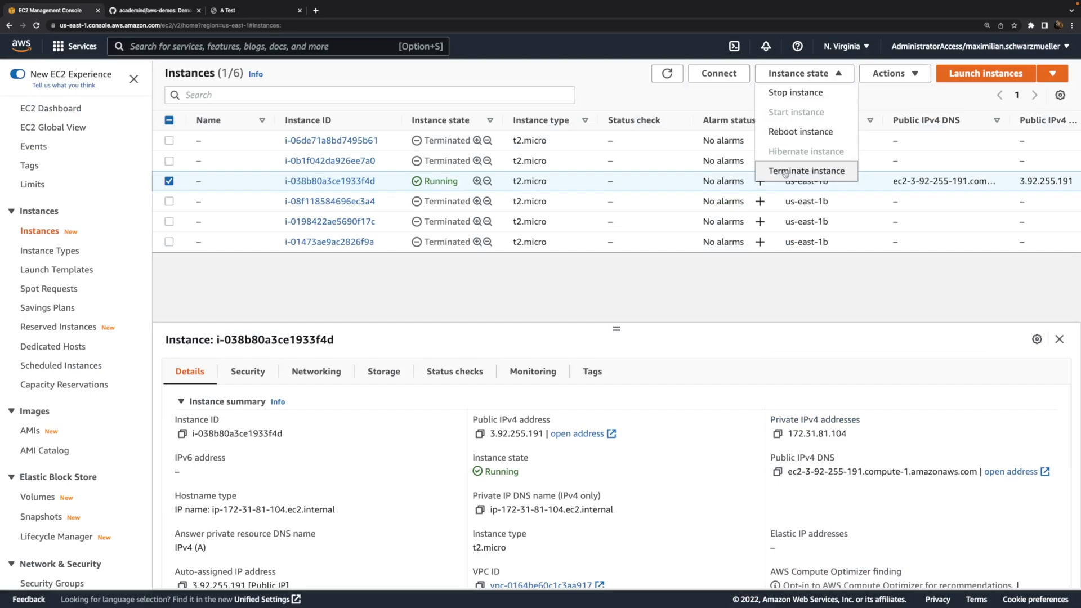
{"action": "left_click", "coordinate": [257, 12]}
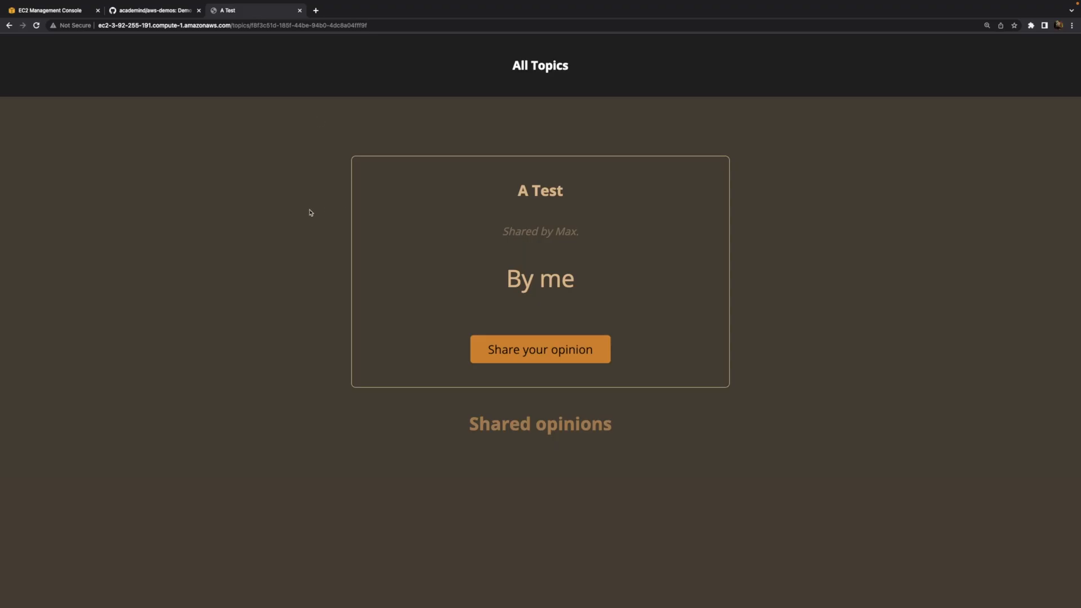
{"action": "left_click", "coordinate": [544, 65]}
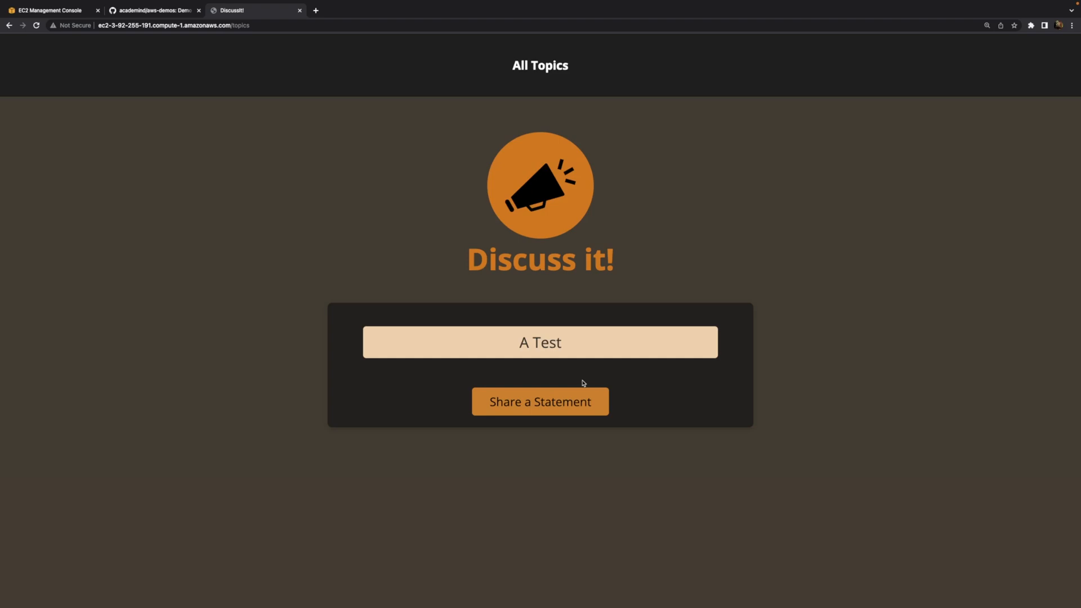
Show the Elastic Block Store volumes in the EC2 console, select the existing 8 GiB volume and dismiss the notification.
{"action": "left_click", "coordinate": [57, 9]}
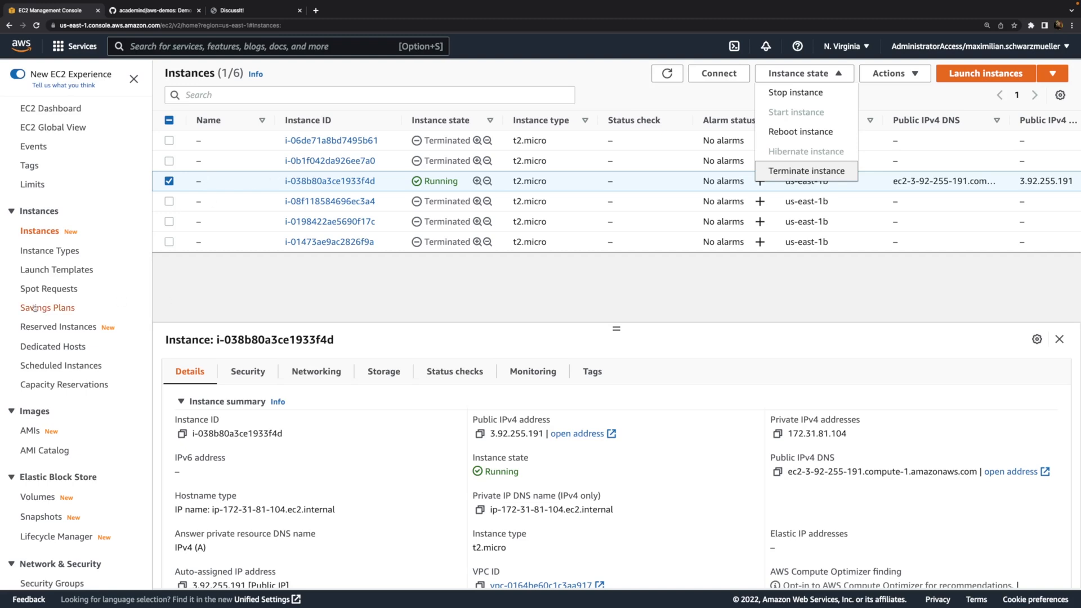
{"action": "scroll", "coordinate": [35, 308], "scroll_direction": "down", "scroll_amount": 2}
{"action": "scroll", "coordinate": [35, 307], "scroll_direction": "down", "scroll_amount": 3}
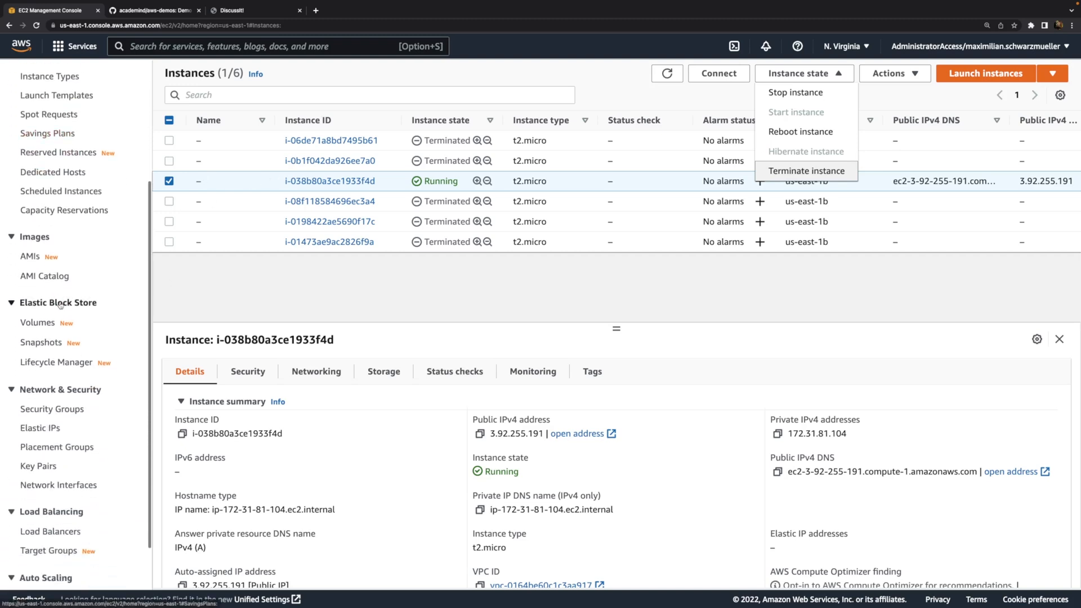
{"action": "left_click", "coordinate": [37, 325]}
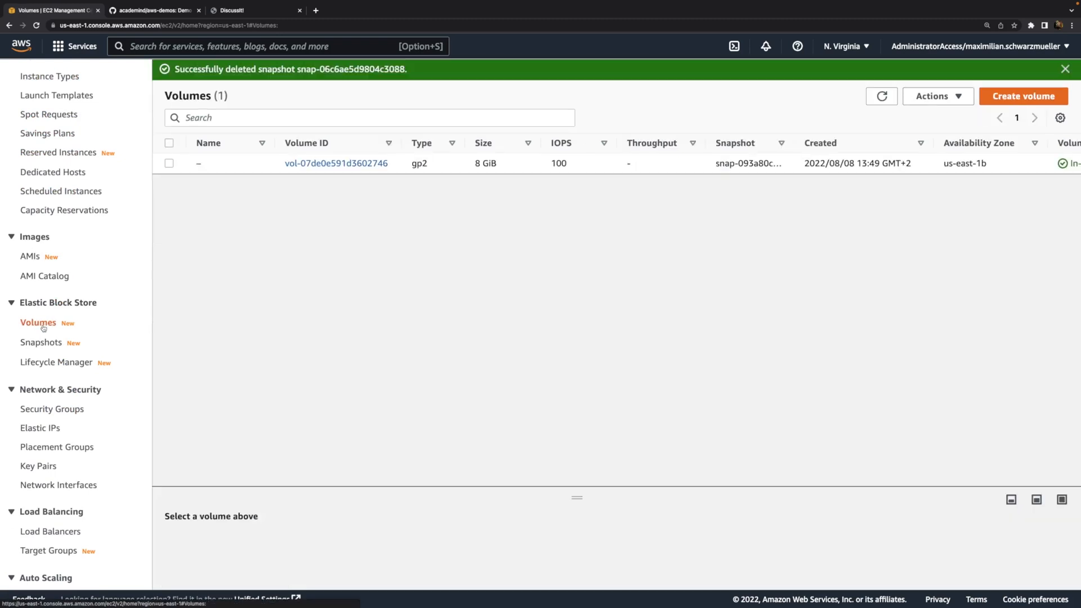
{"action": "left_click", "coordinate": [206, 160]}
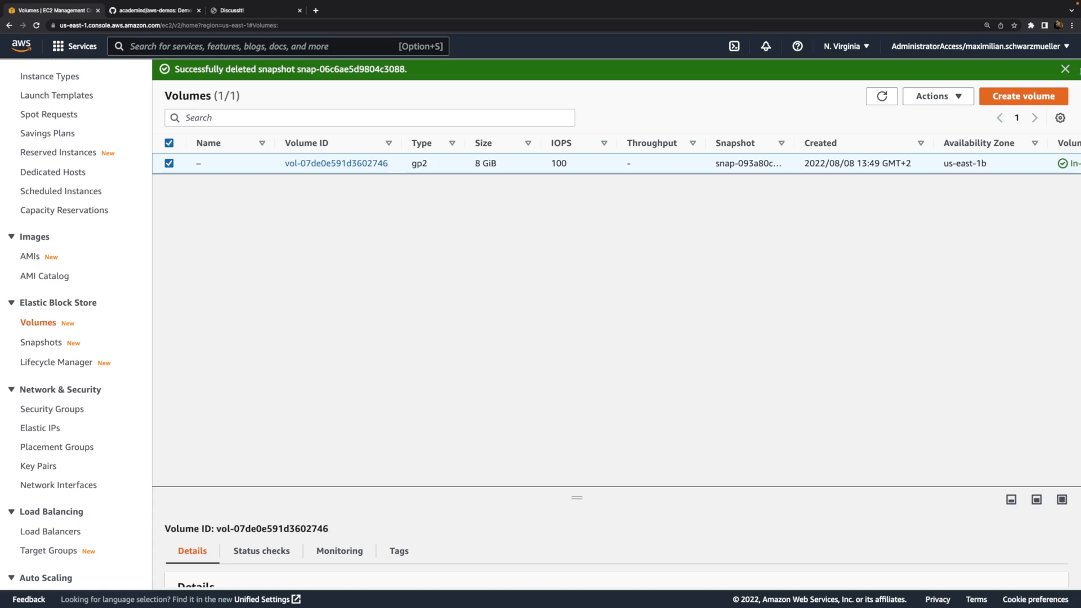
{"action": "left_click", "coordinate": [1064, 69]}
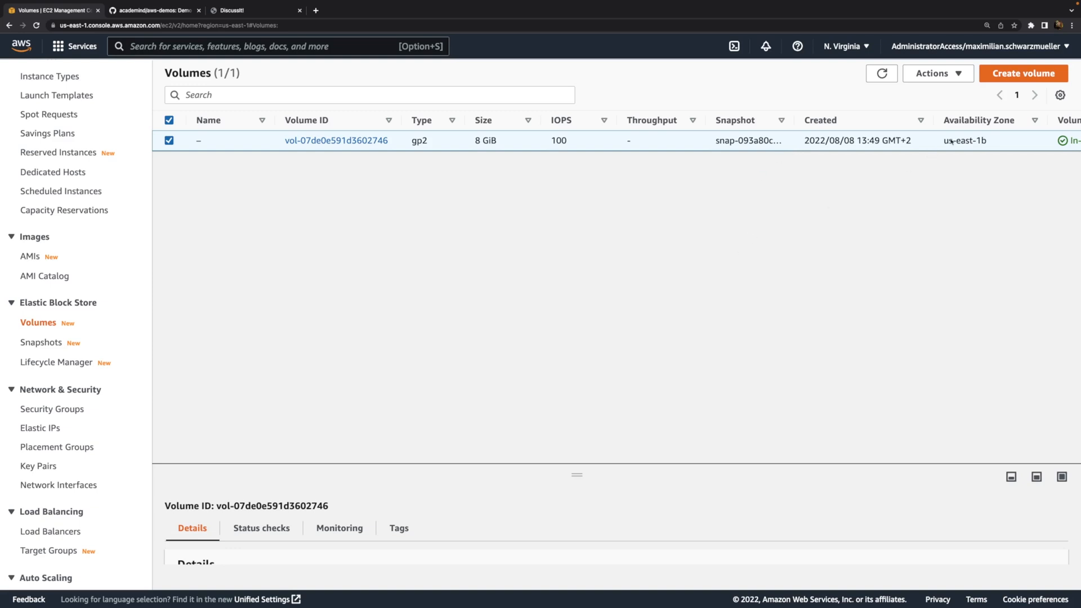
Start creating a volume, keep the General Purpose SSD (gp2) type and set its size to 2 GiB.
{"action": "left_click", "coordinate": [1020, 74]}
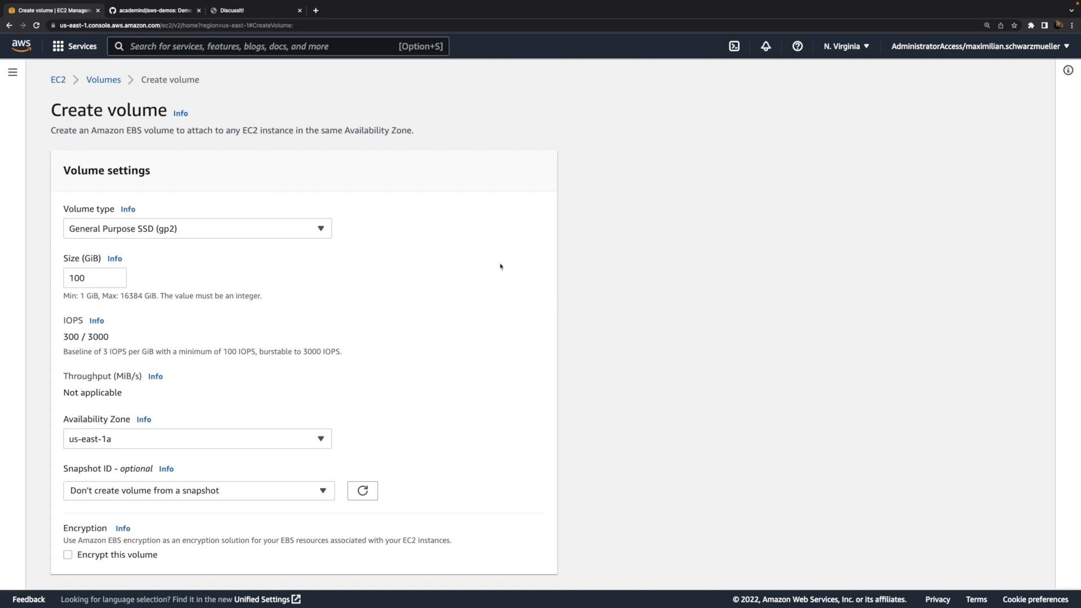
{"action": "scroll", "coordinate": [500, 267], "scroll_direction": "down", "scroll_amount": 1}
{"action": "left_click", "coordinate": [308, 200]}
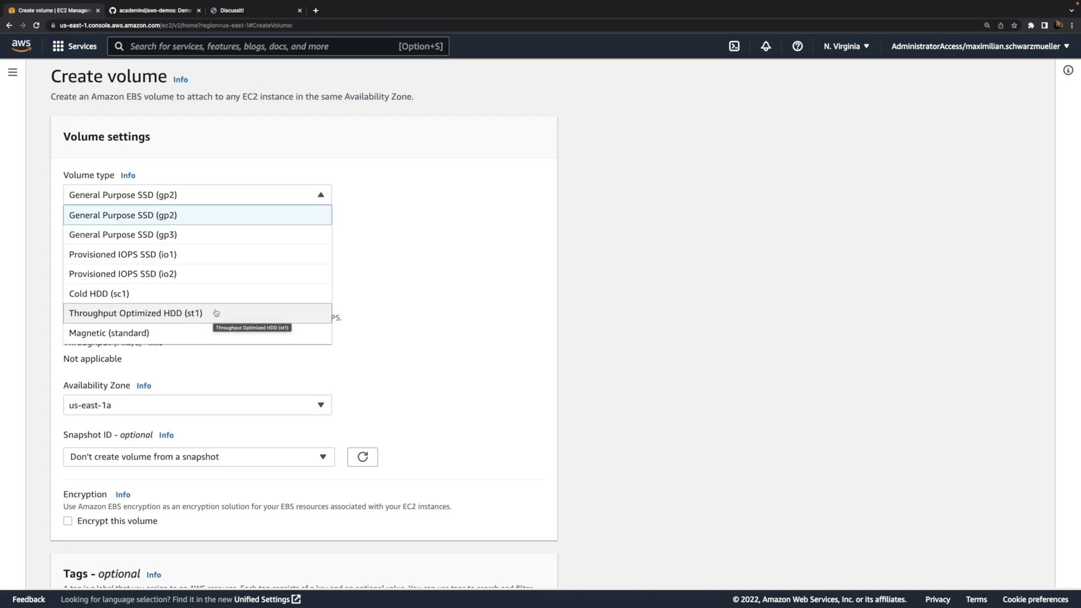
{"action": "left_click", "coordinate": [404, 210]}
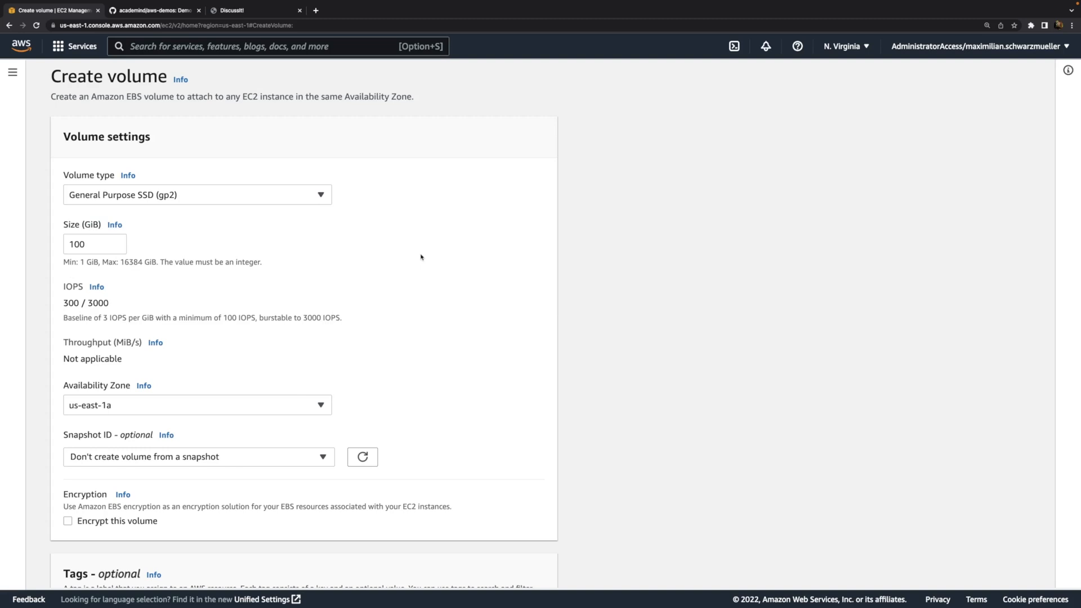
{"action": "scroll", "coordinate": [415, 241], "scroll_direction": "down", "scroll_amount": 1}
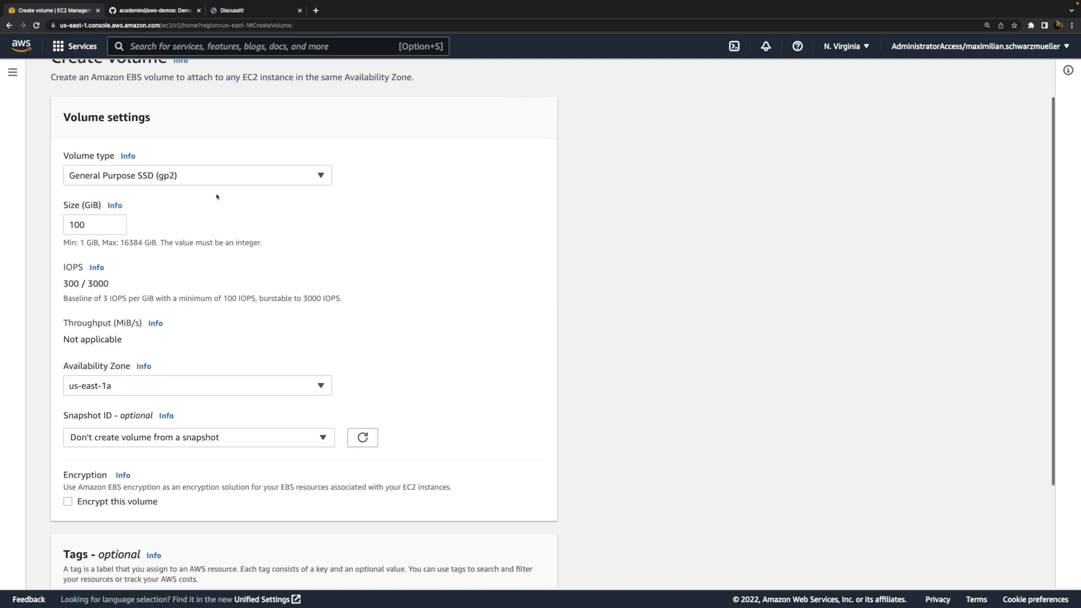
{"action": "double_click", "coordinate": [99, 226]}
{"action": "type", "text": "2"}
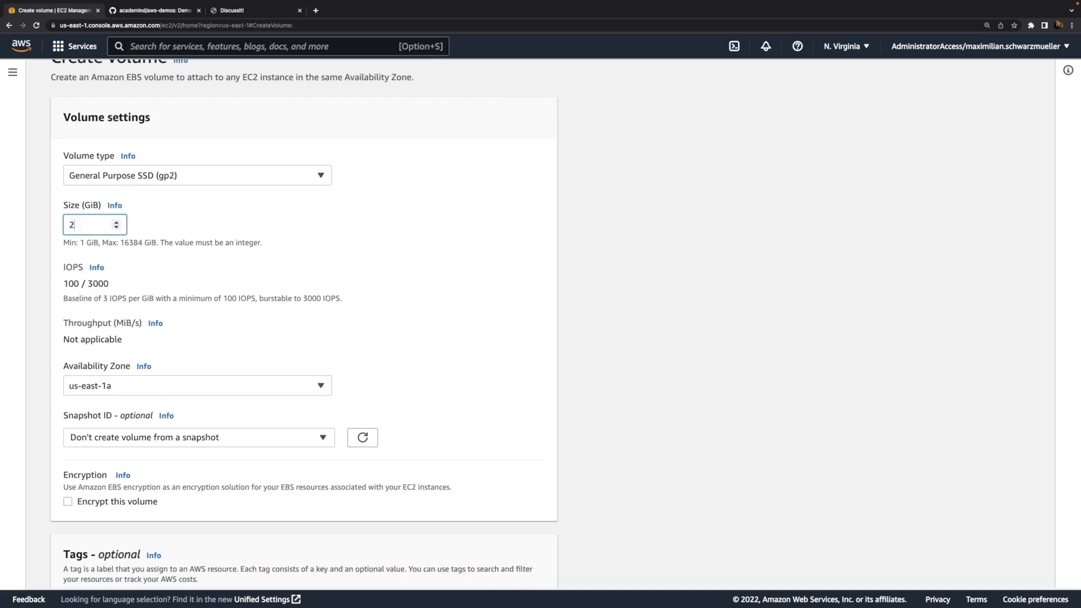
{"action": "left_click", "coordinate": [237, 273]}
Look over the volume's availability zone choices and open the EC2 instances list in a separate browser tab.
{"action": "scroll", "coordinate": [279, 251], "scroll_direction": "down", "scroll_amount": 5}
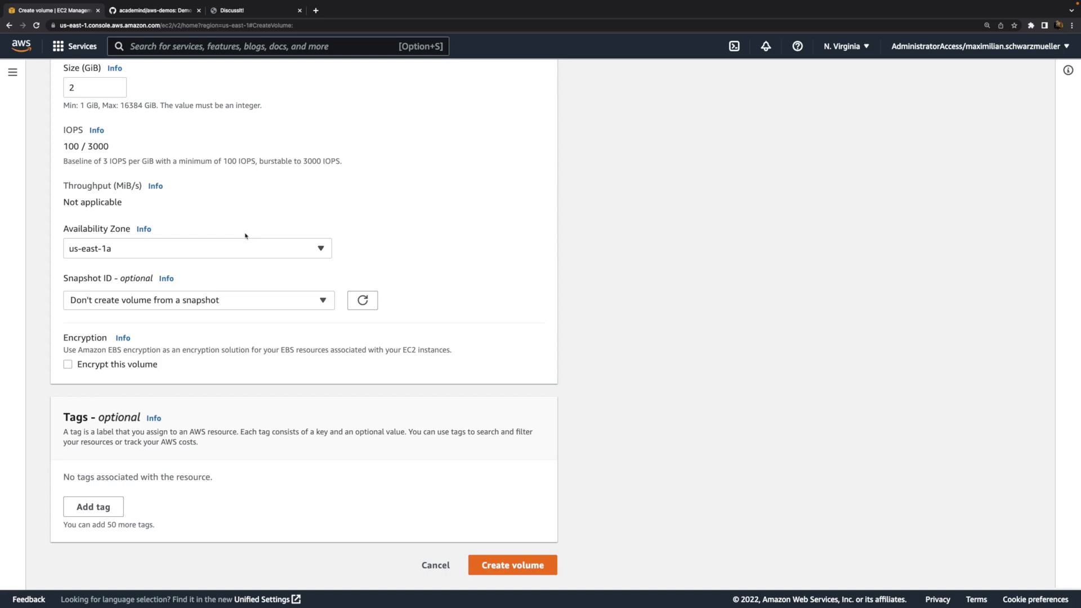
{"action": "left_click", "coordinate": [231, 242]}
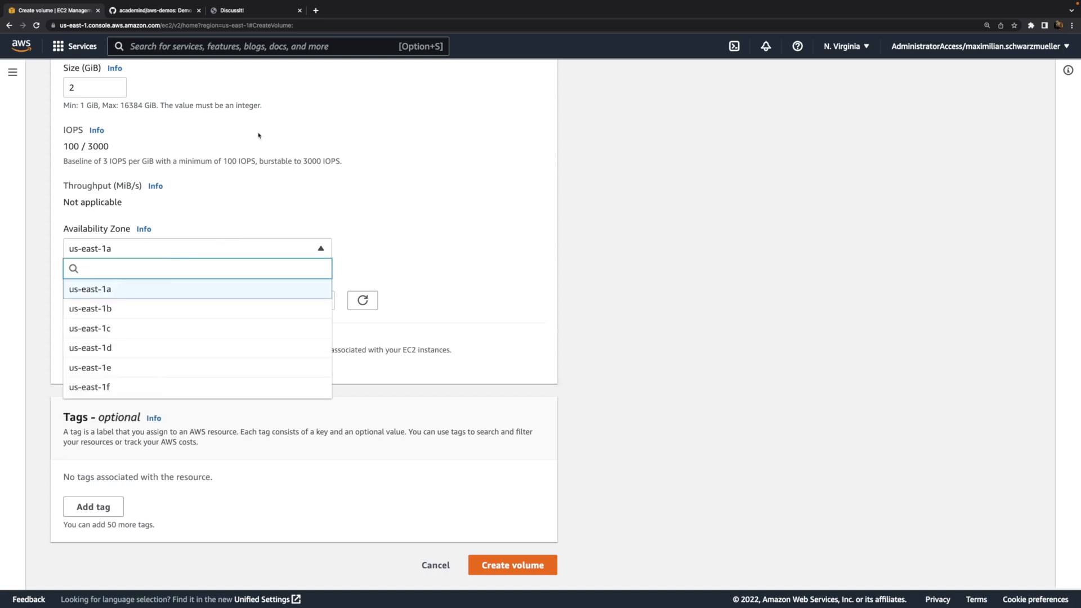
{"action": "left_click", "coordinate": [243, 248]}
{"action": "left_click", "coordinate": [17, 78]}
{"action": "left_click", "coordinate": [56, 231], "text": "super"}
{"action": "left_click", "coordinate": [153, 10]}
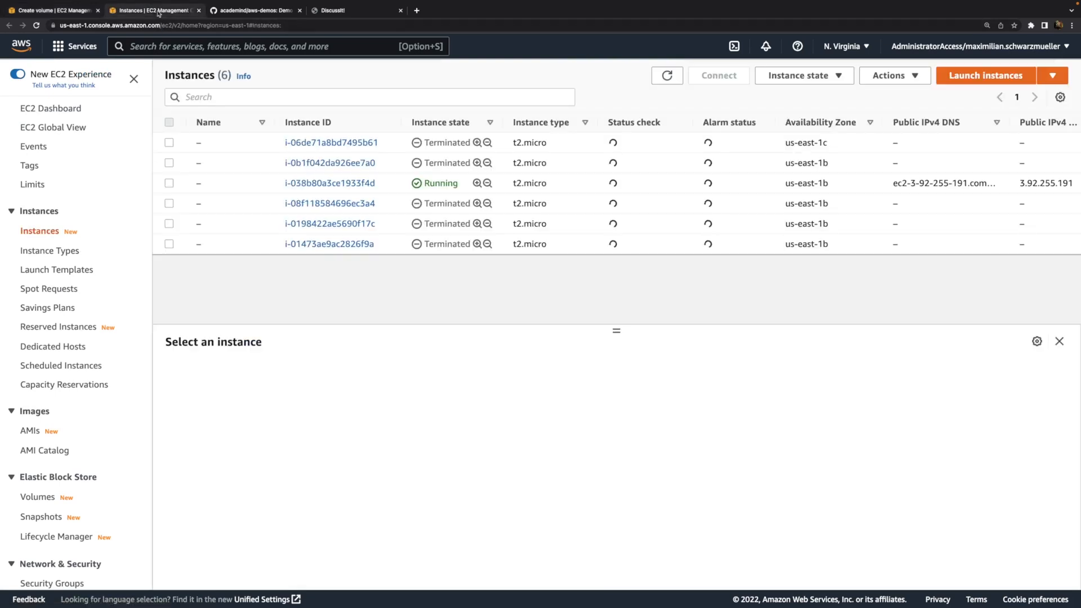
Select the running instance and check its availability zone in the networking details.
{"action": "left_click", "coordinate": [262, 183]}
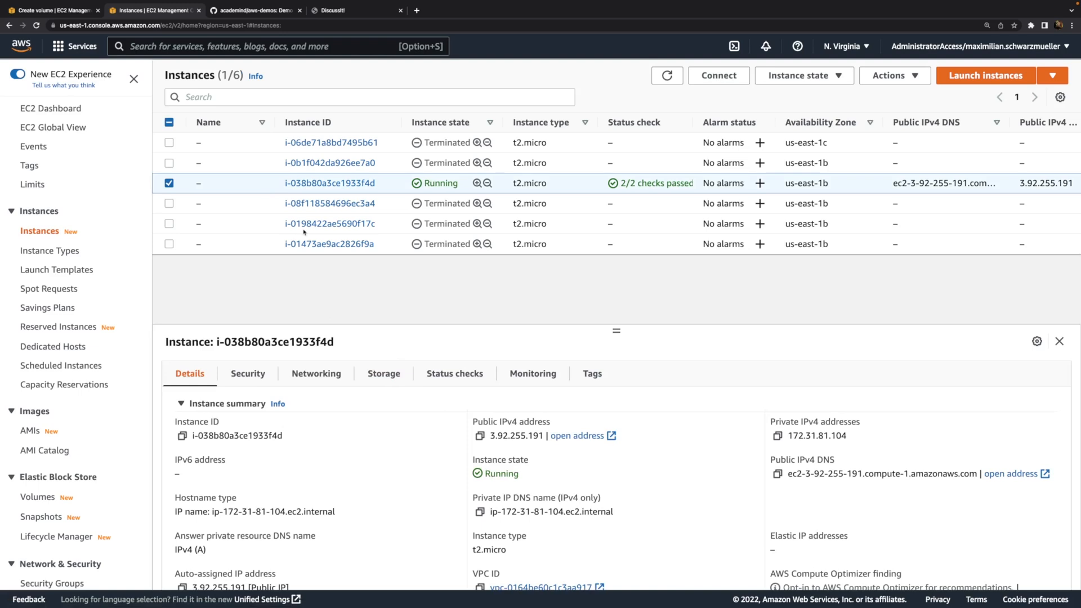
{"action": "left_click", "coordinate": [319, 384]}
{"action": "scroll", "coordinate": [350, 437], "scroll_direction": "down", "scroll_amount": 3}
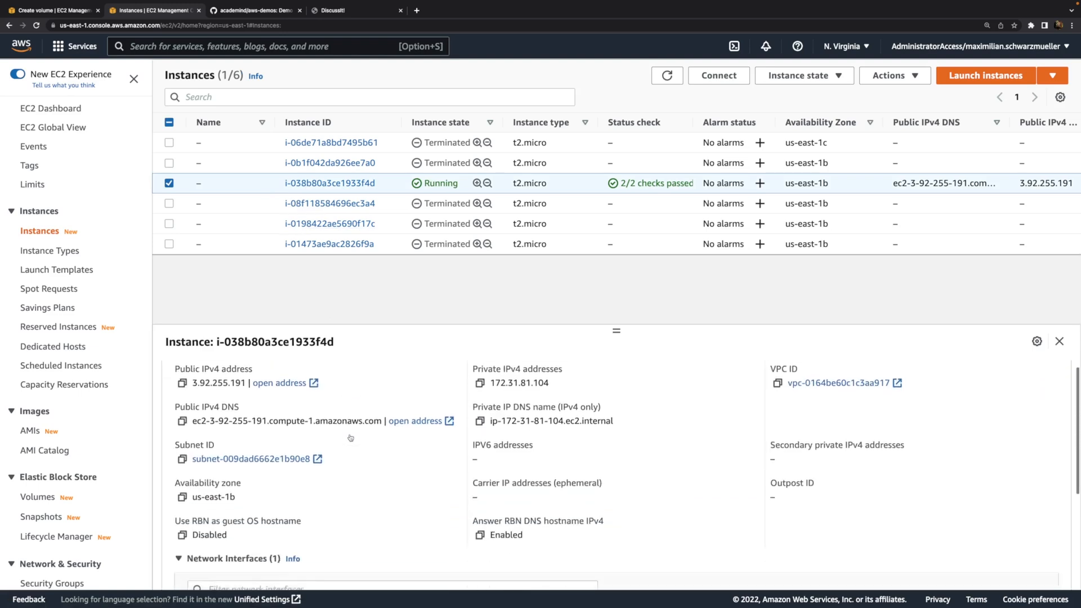
{"action": "scroll", "coordinate": [350, 436], "scroll_direction": "down", "scroll_amount": 1}
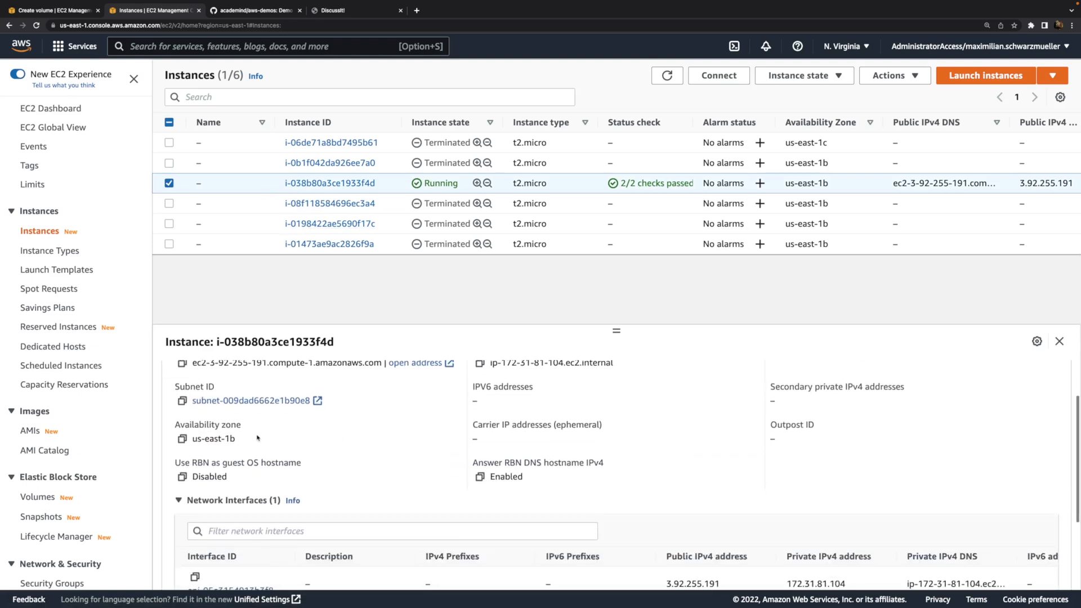
{"action": "left_click_drag", "start_coordinate": [261, 439], "coordinate": [183, 439]}
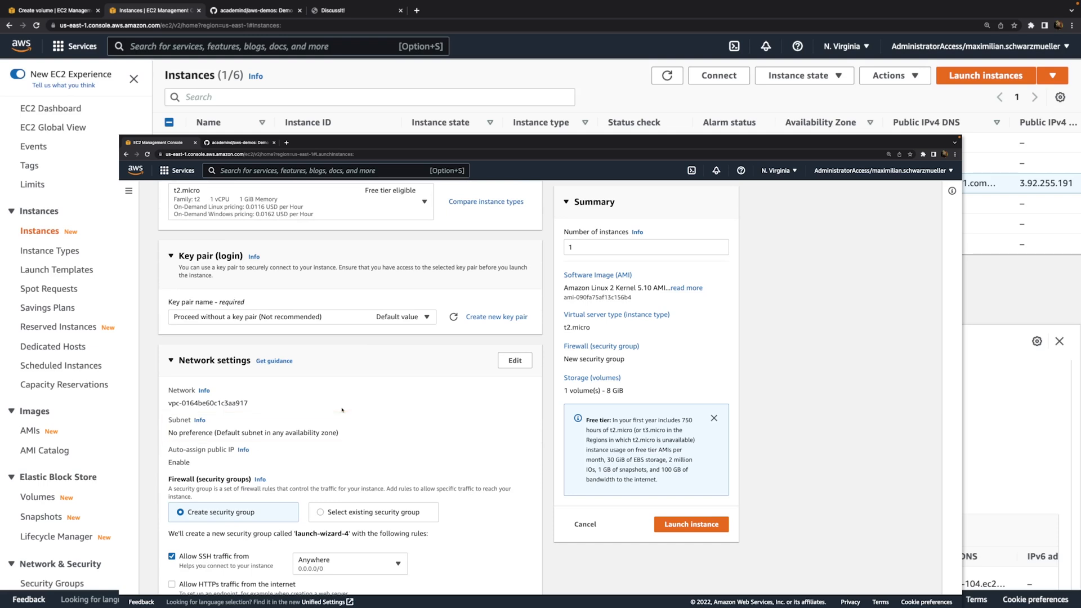
{"action": "left_click_drag", "start_coordinate": [226, 438], "coordinate": [256, 435]}
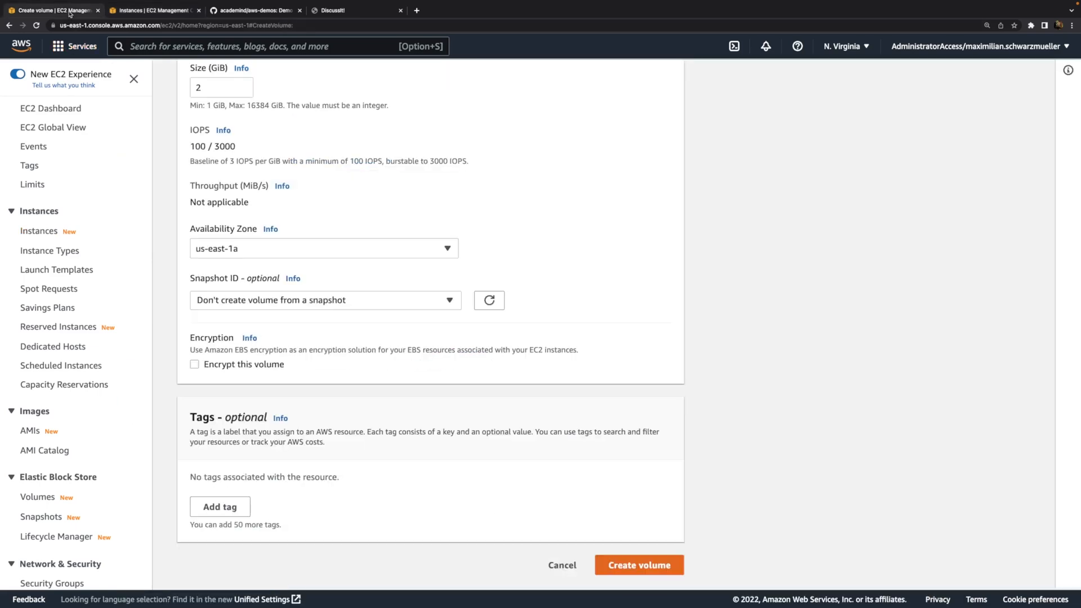
Set the new volume's availability zone to us-east-1b, leave it unencrypted and create it.
{"action": "left_click", "coordinate": [54, 10]}
{"action": "left_click", "coordinate": [267, 245]}
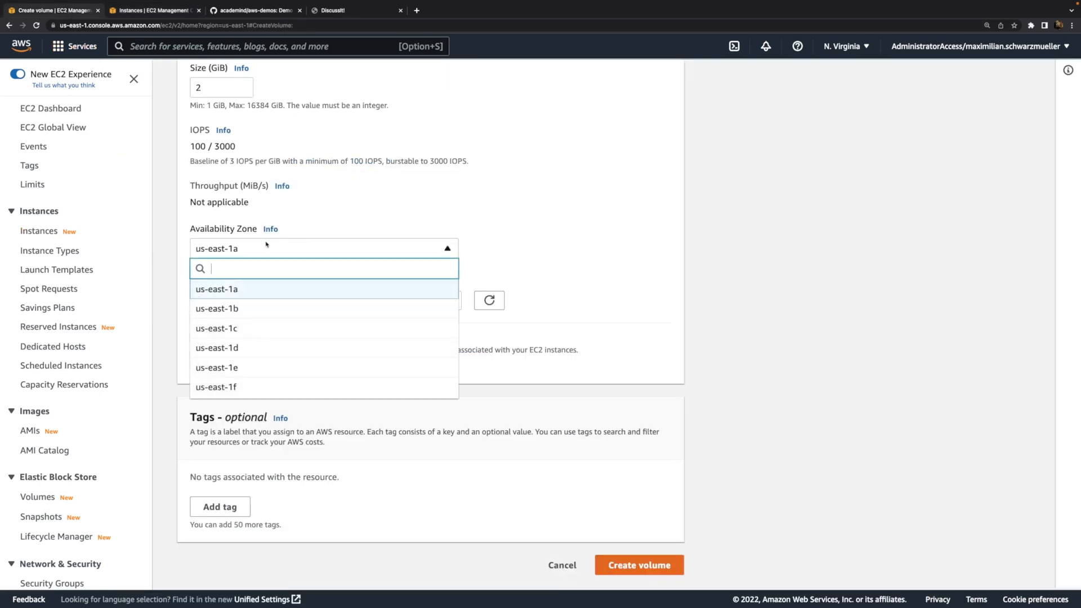
{"action": "left_click", "coordinate": [225, 308]}
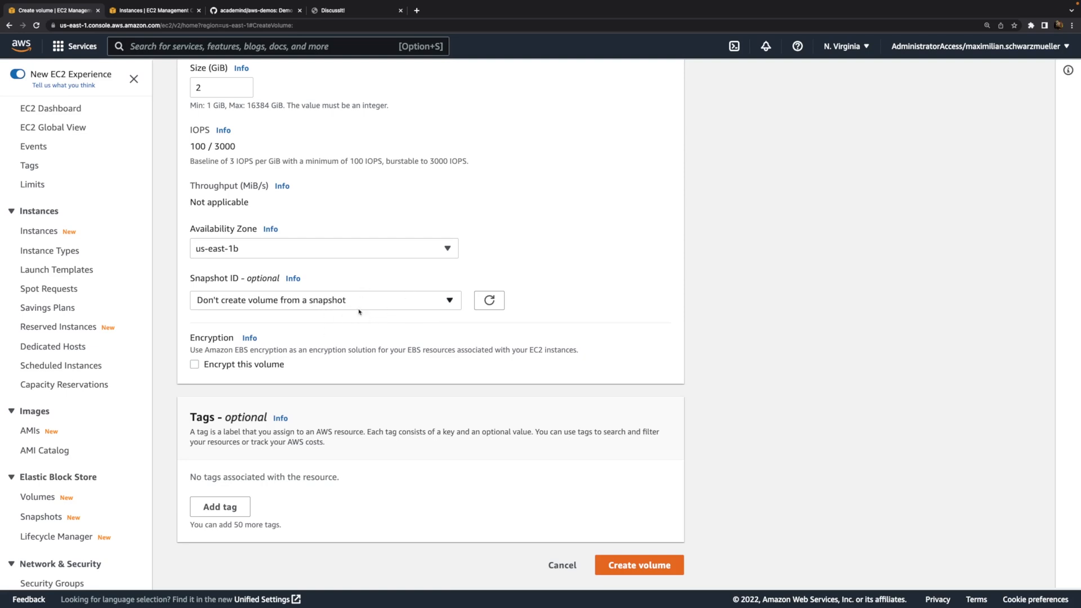
{"action": "left_click", "coordinate": [262, 365]}
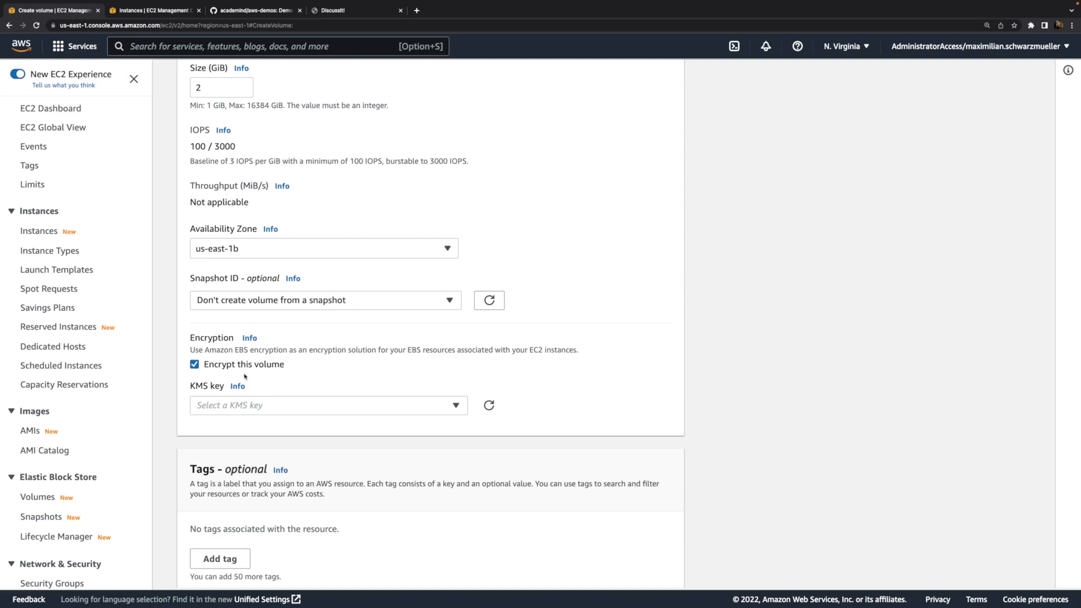
{"action": "left_click", "coordinate": [225, 365]}
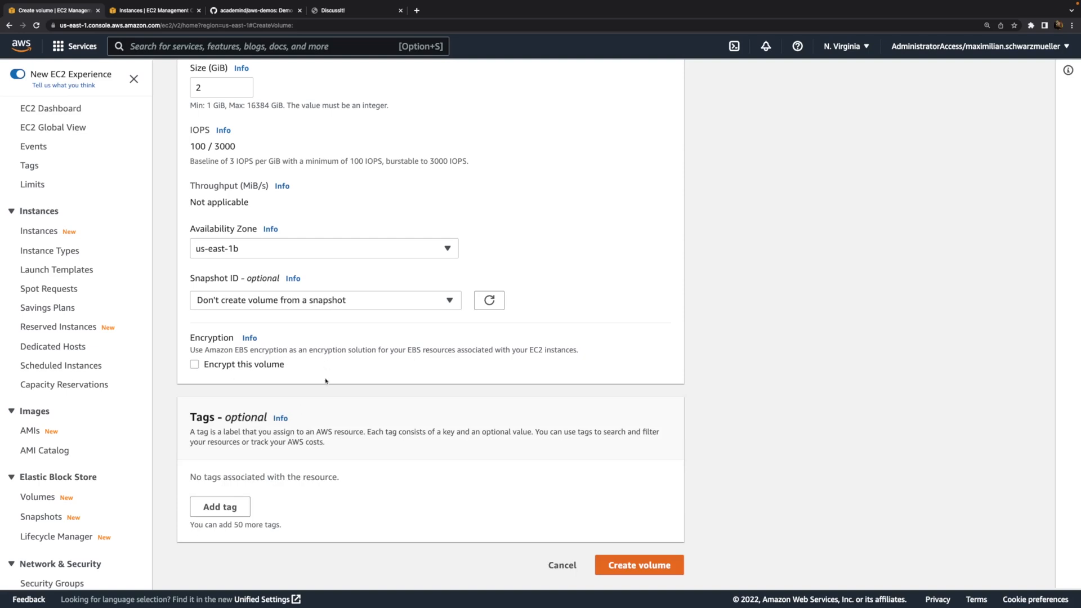
{"action": "left_click", "coordinate": [672, 573]}
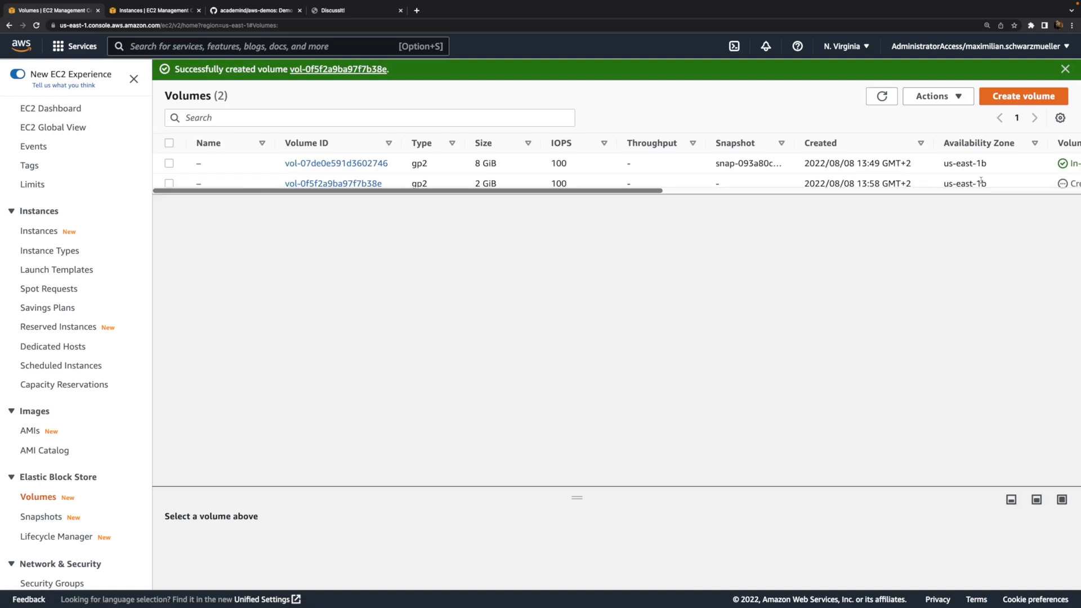
Refresh the volumes list to check the new 2 GiB volume's state, and select that volume.
{"action": "scroll", "coordinate": [929, 179], "scroll_direction": "right", "scroll_amount": 5}
{"action": "double_click", "coordinate": [928, 180]}
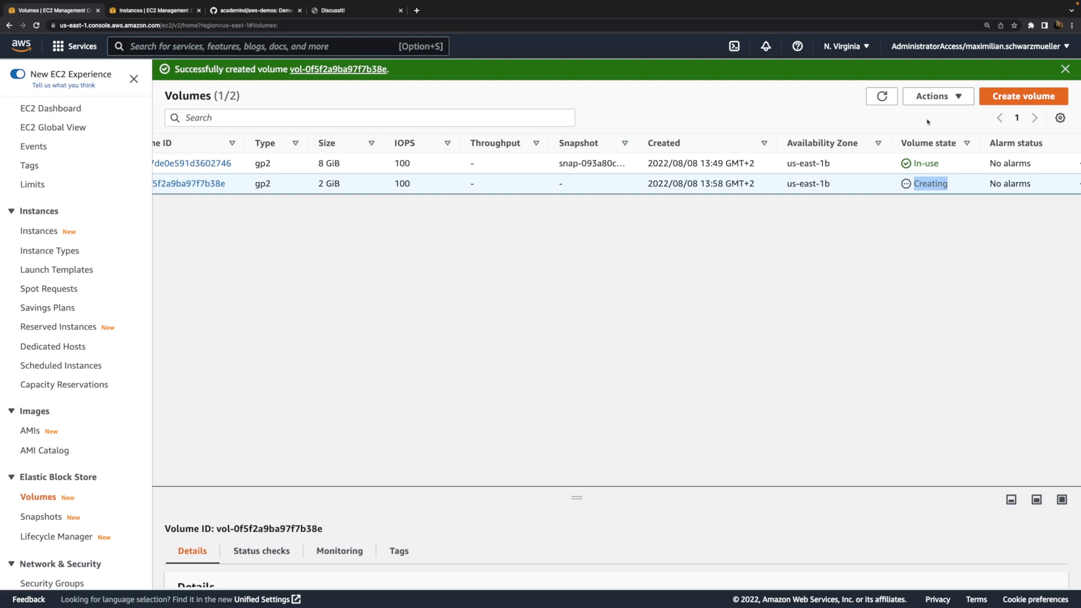
{"action": "left_click", "coordinate": [890, 101]}
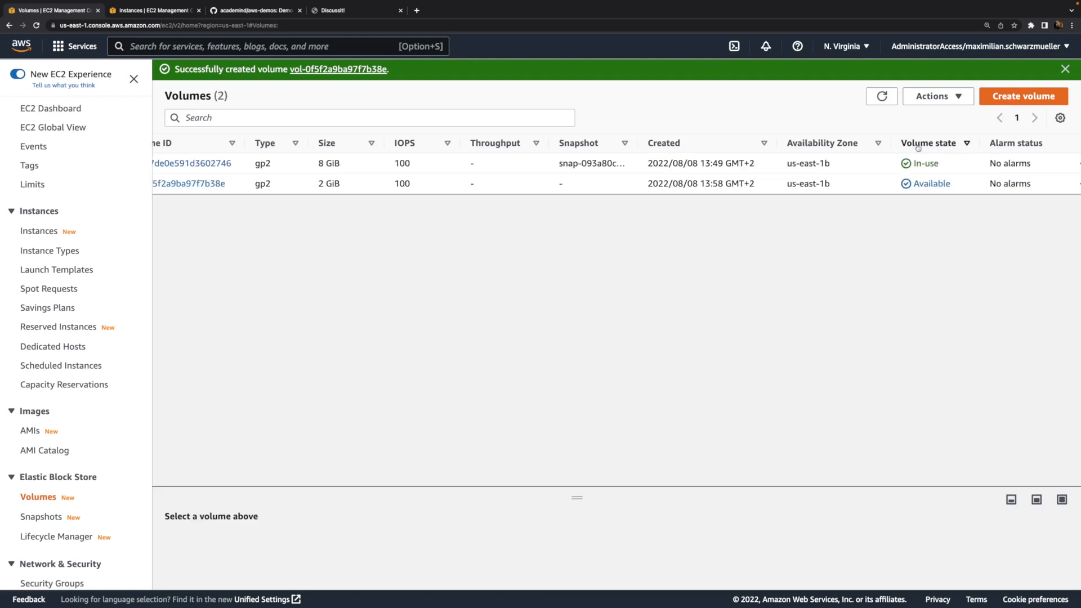
{"action": "double_click", "coordinate": [933, 184]}
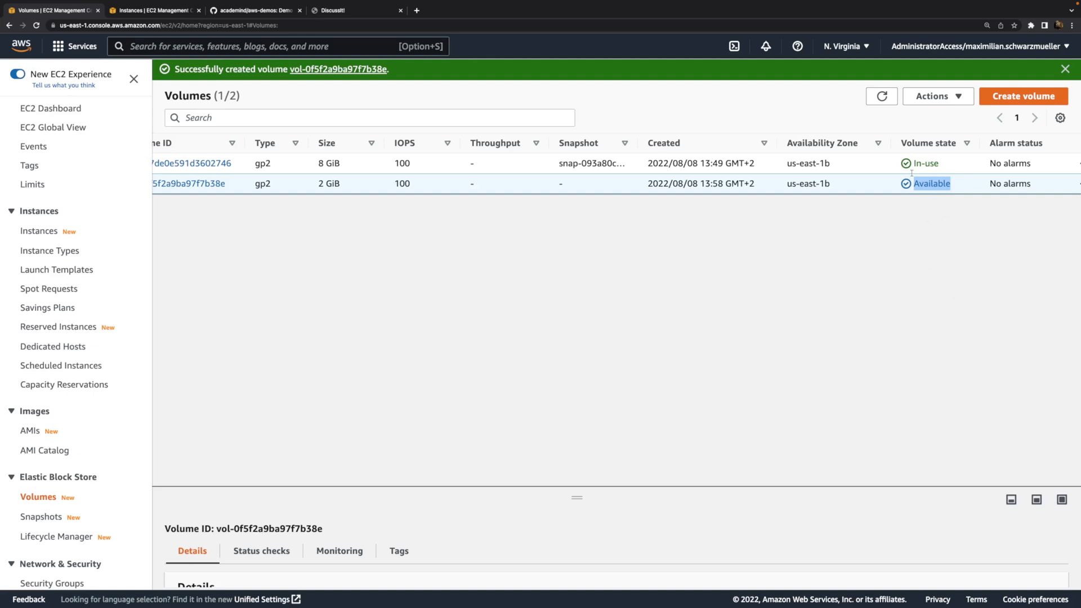
Attach the selected 2 GiB volume to the running instance, keeping /dev/sdf as the device name.
{"action": "left_click", "coordinate": [948, 97]}
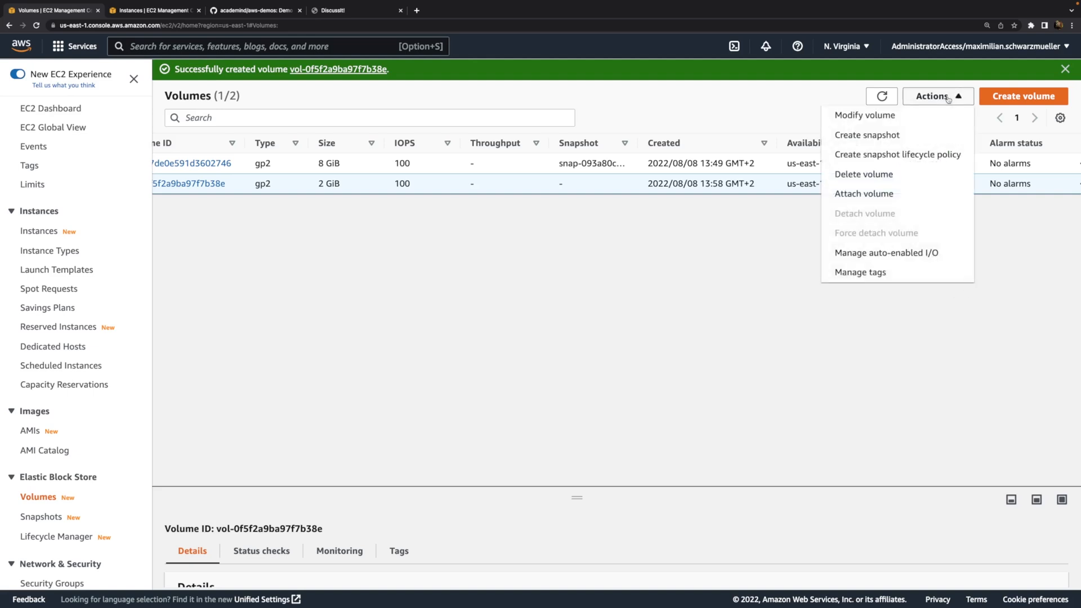
{"action": "left_click", "coordinate": [956, 195]}
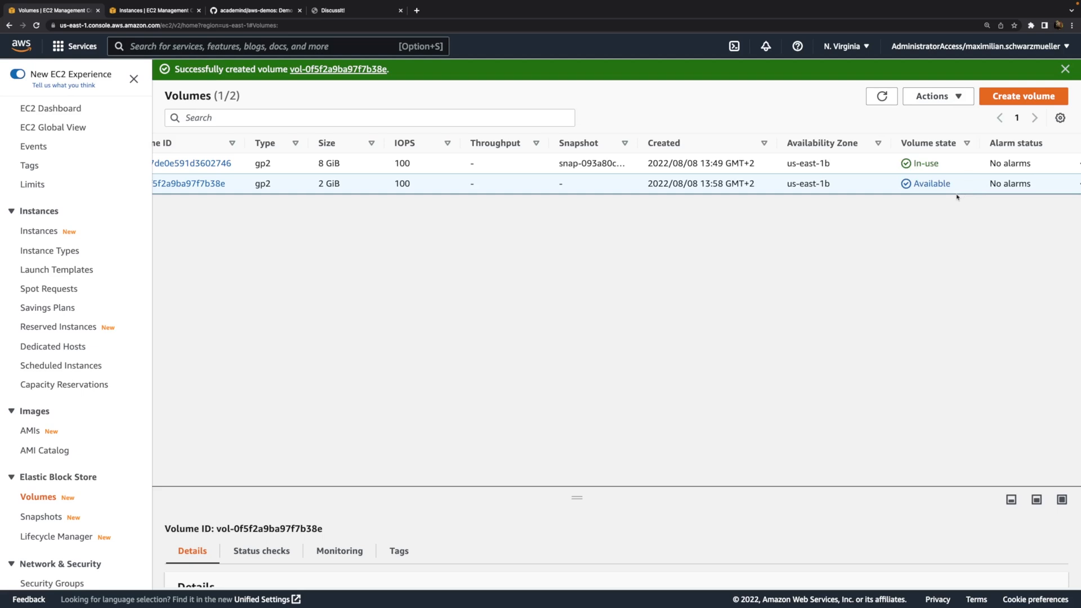
{"action": "left_click", "coordinate": [959, 99]}
{"action": "left_click", "coordinate": [869, 196]}
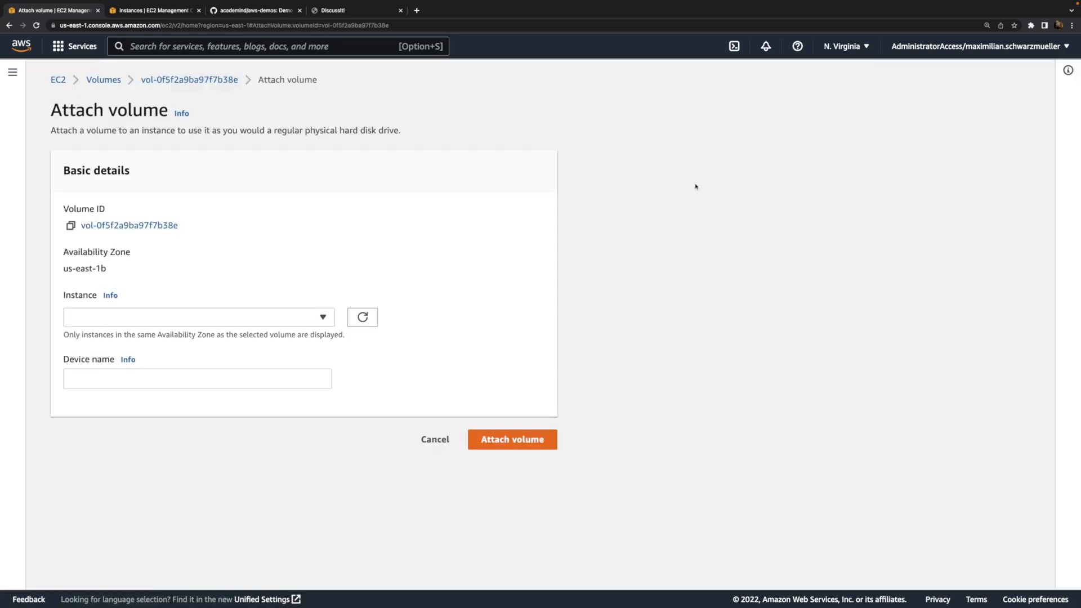
{"action": "left_click", "coordinate": [245, 322]}
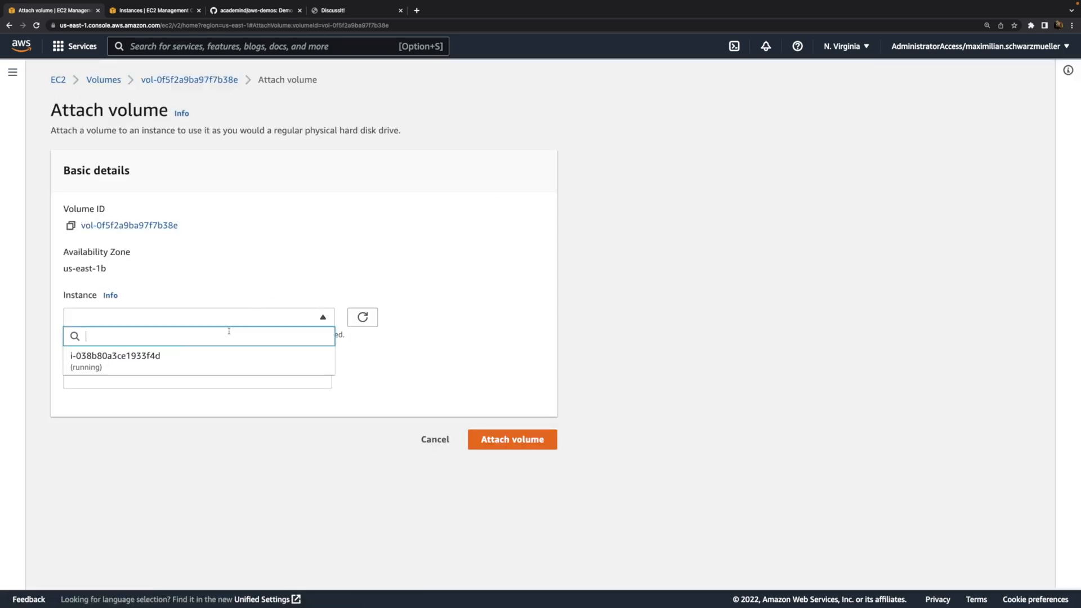
{"action": "left_click", "coordinate": [160, 364]}
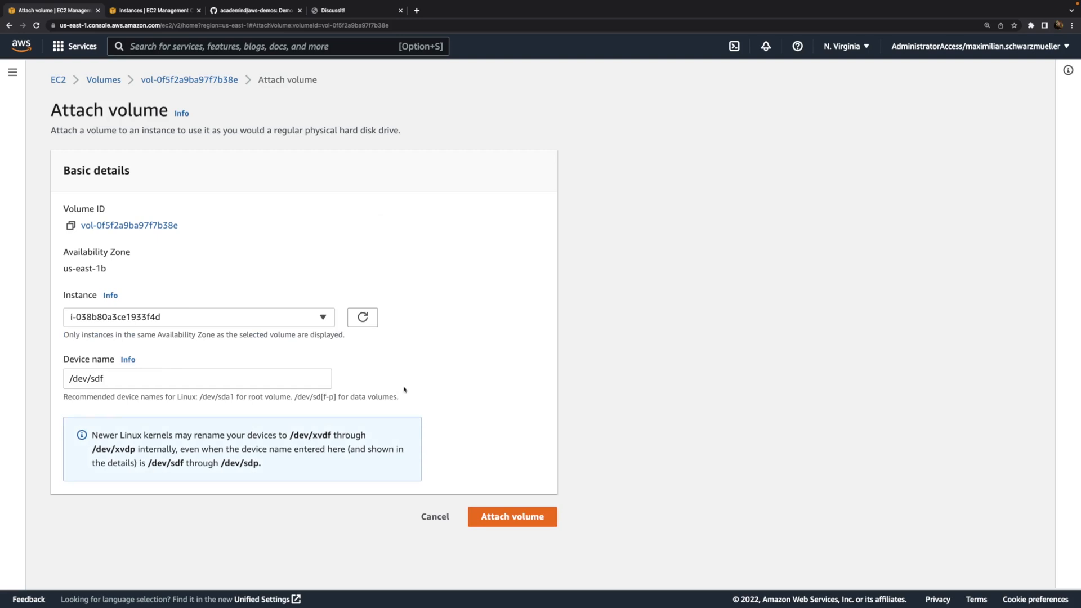
{"action": "left_click_drag", "start_coordinate": [109, 377], "coordinate": [55, 376]}
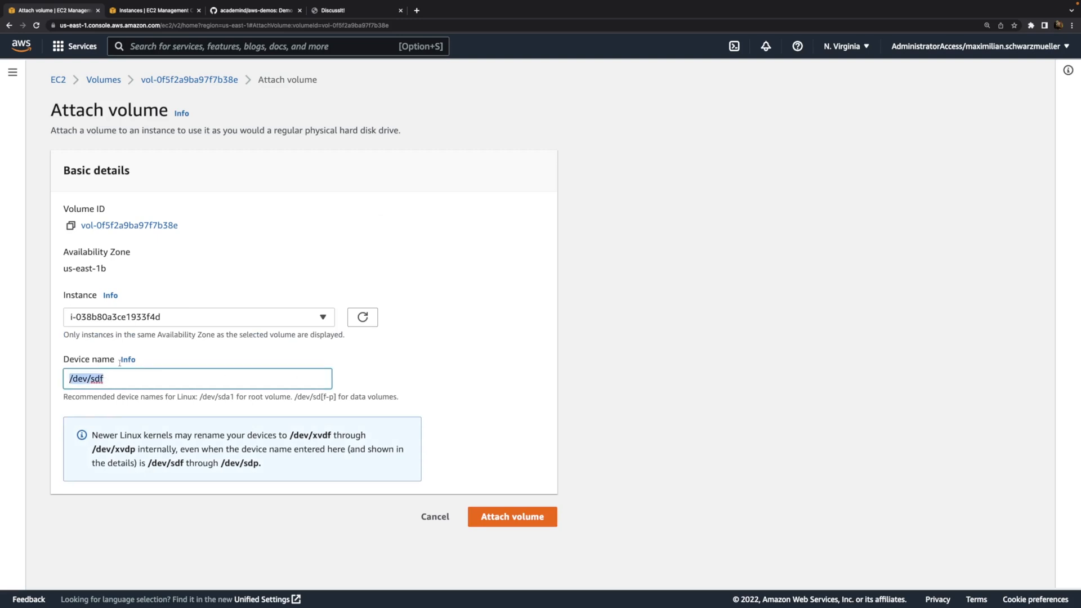
{"action": "left_click", "coordinate": [488, 383]}
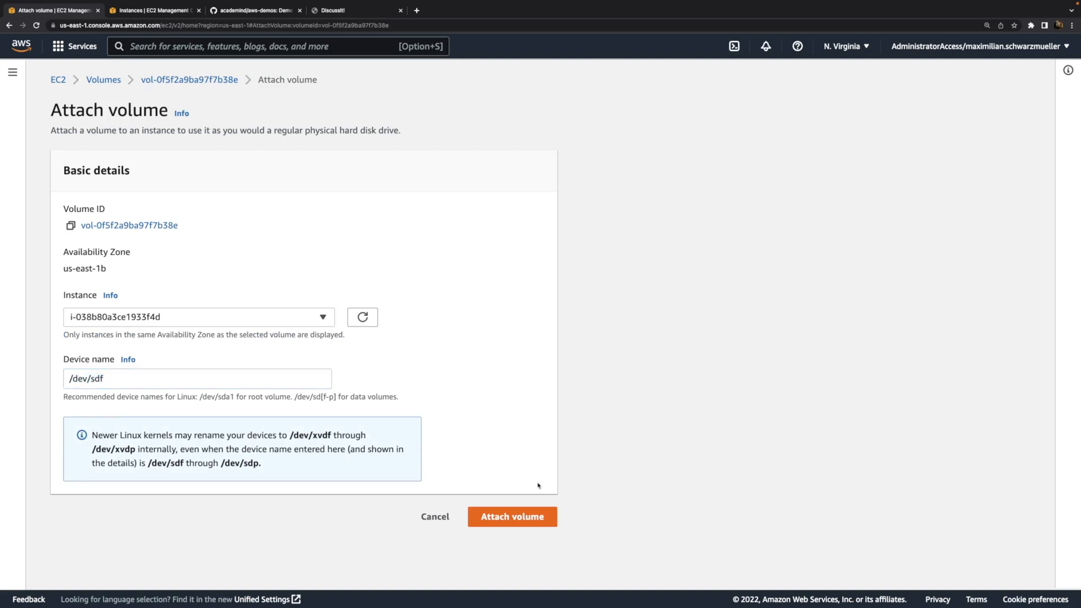
{"action": "left_click", "coordinate": [527, 516]}
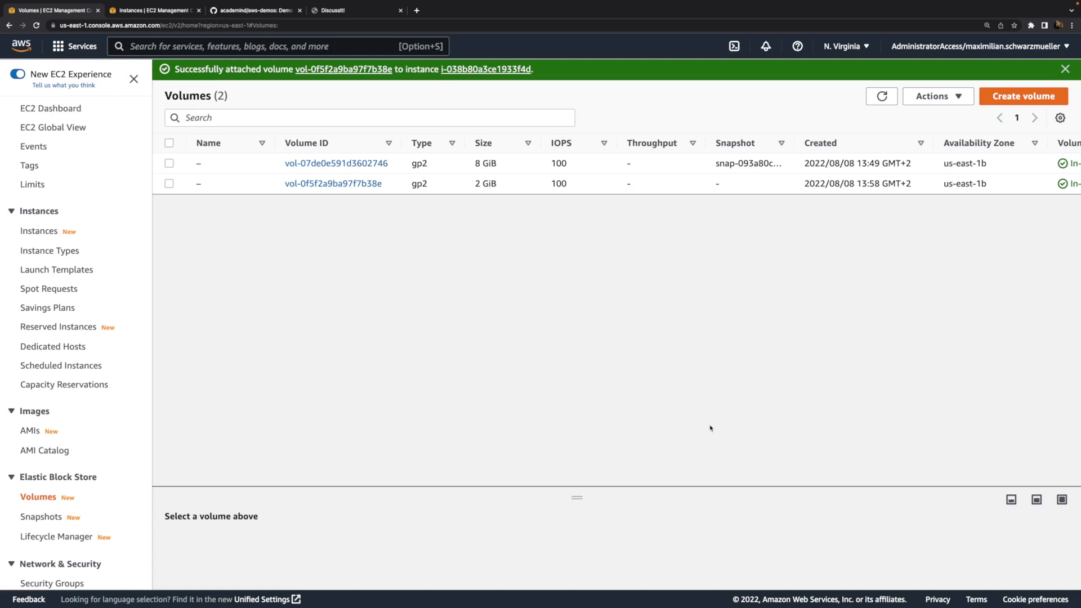
{"action": "scroll", "coordinate": [934, 185], "scroll_direction": "right", "scroll_amount": 2}
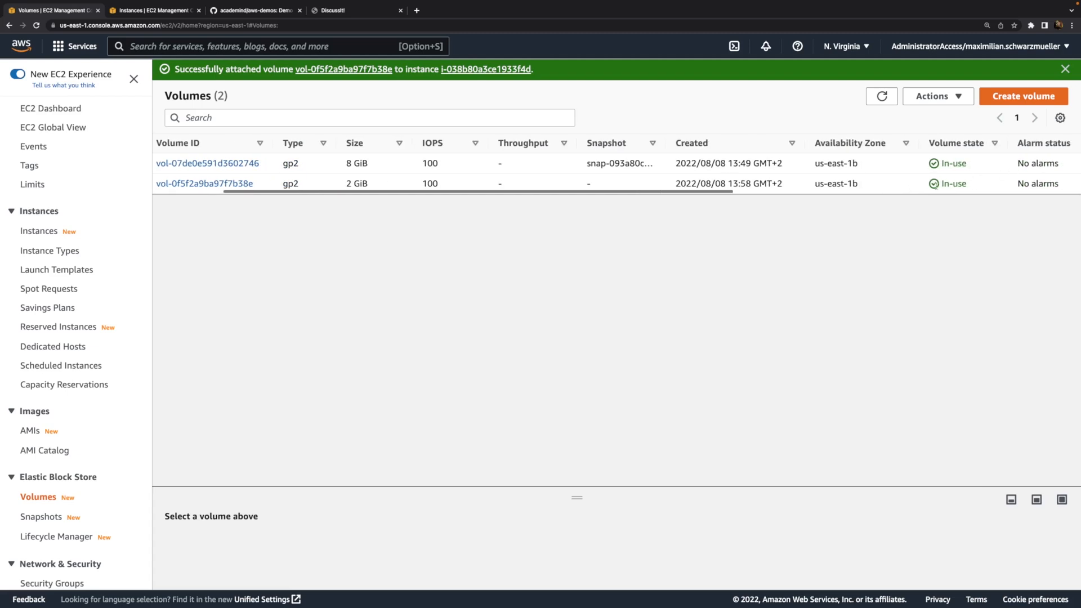
Open a terminal session on the running instance through EC2 Instance Connect with the default user name.
{"action": "left_click", "coordinate": [168, 10]}
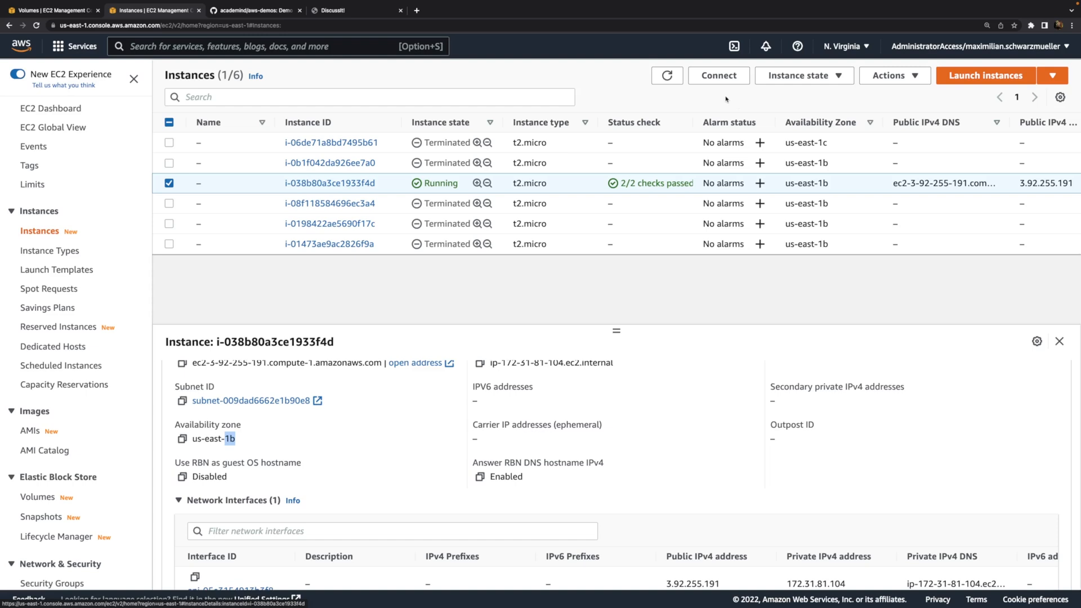
{"action": "left_click", "coordinate": [718, 76]}
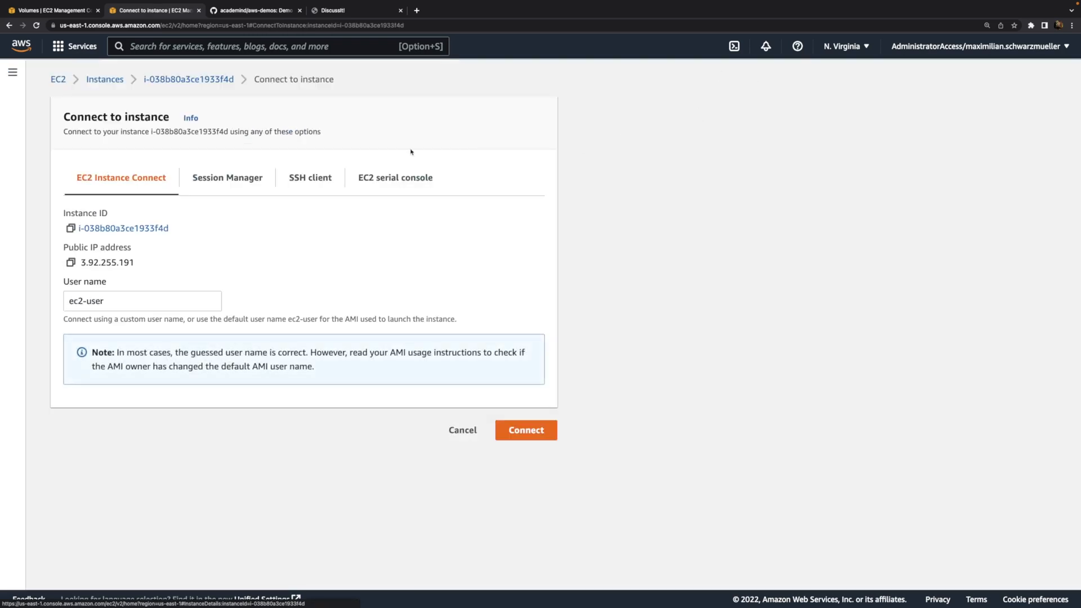
{"action": "left_click", "coordinate": [323, 187]}
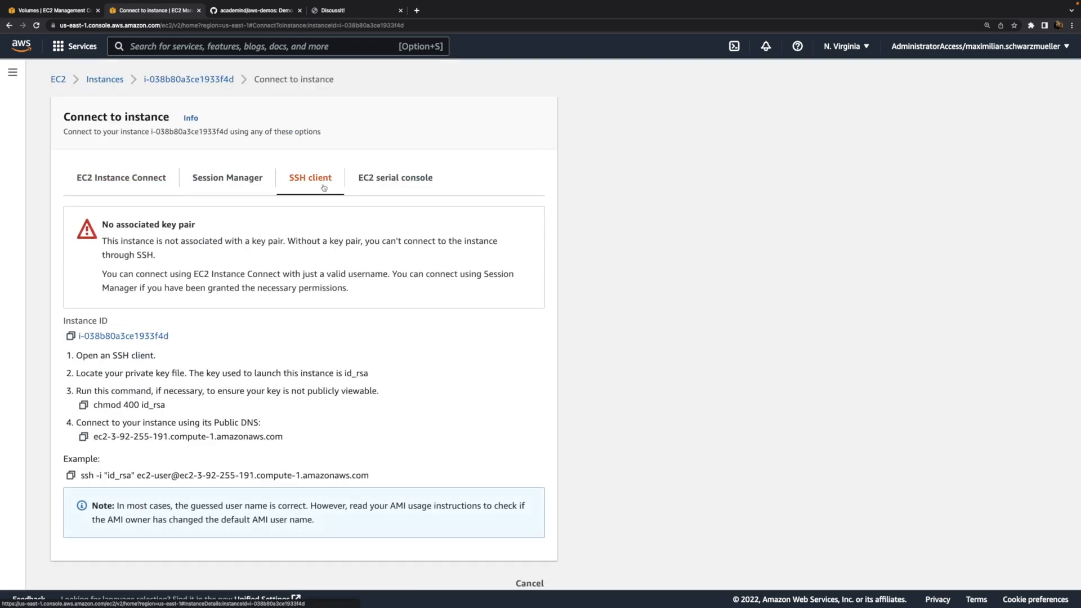
{"action": "left_click", "coordinate": [135, 180]}
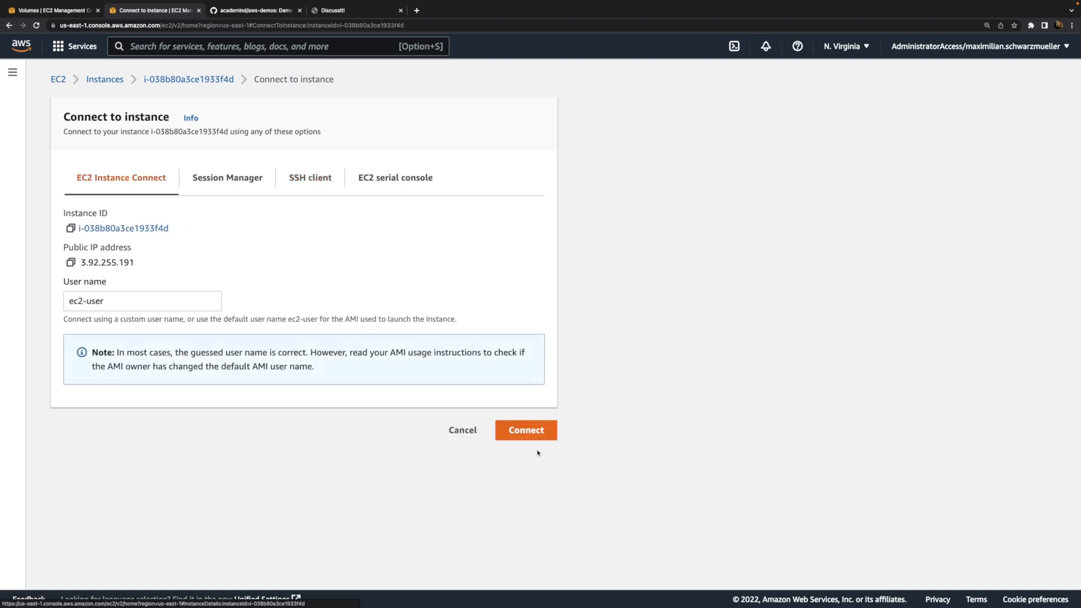
{"action": "left_click", "coordinate": [531, 433]}
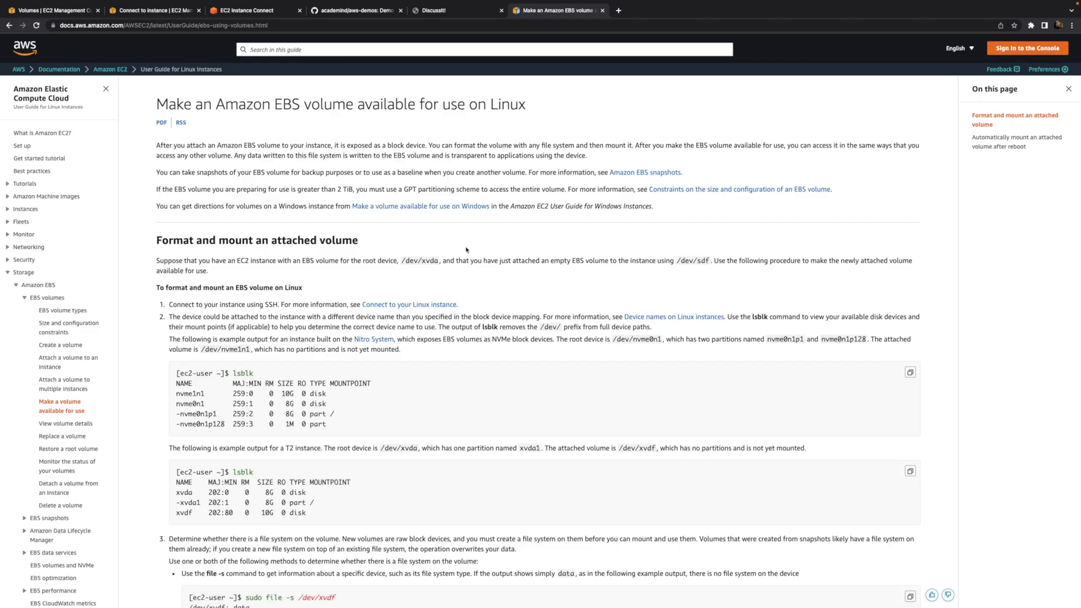
Skim the AWS guide on making an EBS volume available for use on Linux and close it.
{"action": "scroll", "coordinate": [466, 250], "scroll_direction": "down", "scroll_amount": 10}
{"action": "scroll", "coordinate": [466, 250], "scroll_direction": "down", "scroll_amount": 10}
{"action": "scroll", "coordinate": [466, 250], "scroll_direction": "up", "scroll_amount": 10}
{"action": "scroll", "coordinate": [466, 248], "scroll_direction": "up", "scroll_amount": 6}
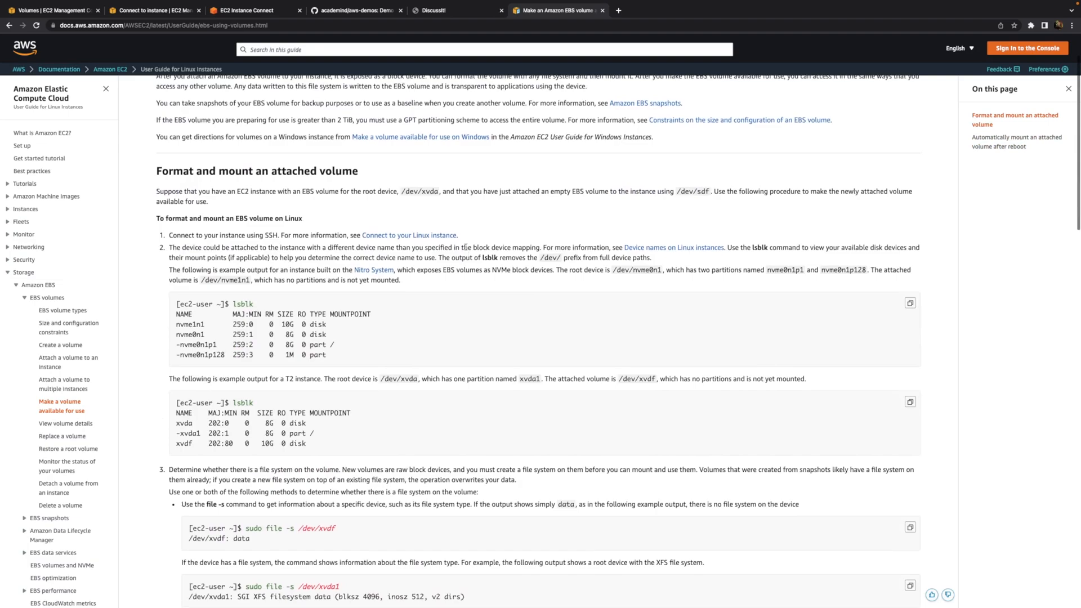
{"action": "key", "text": "super+w"}
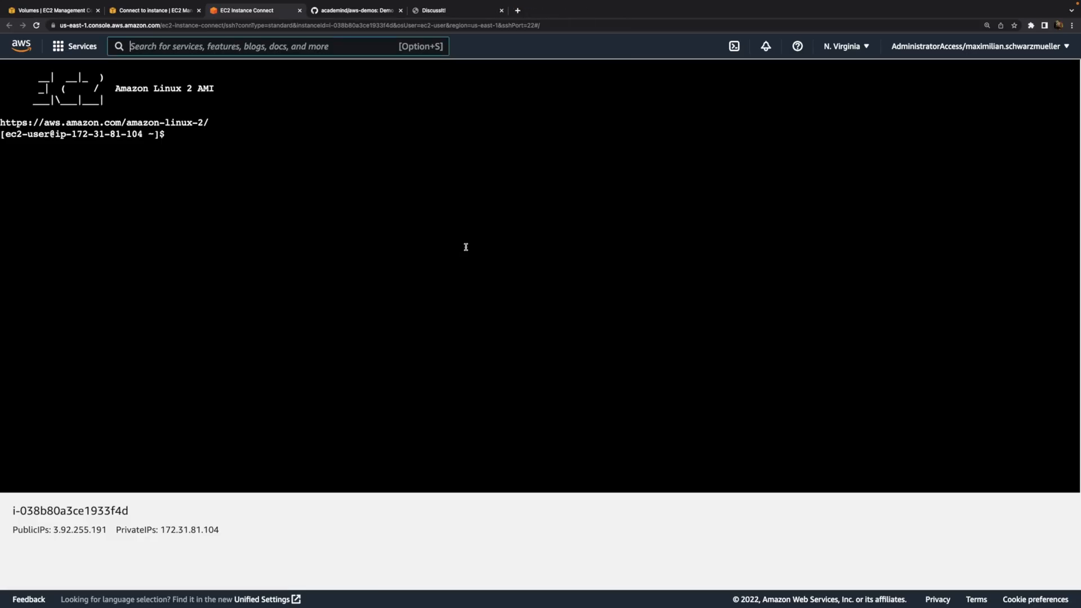
List the instance's block devices with lsblk and examine the xvdf and xvda entries.
{"action": "key", "text": "super+plus"}
{"action": "key", "text": "super+plus"}
{"action": "key", "text": "super+plus"}
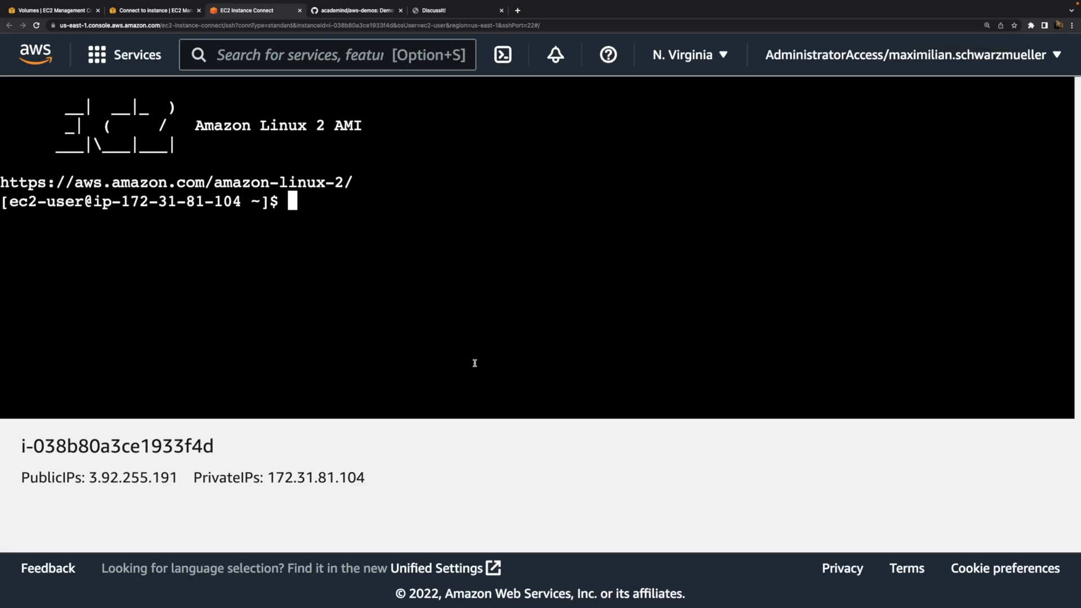
{"action": "type", "text": "lsblk"}
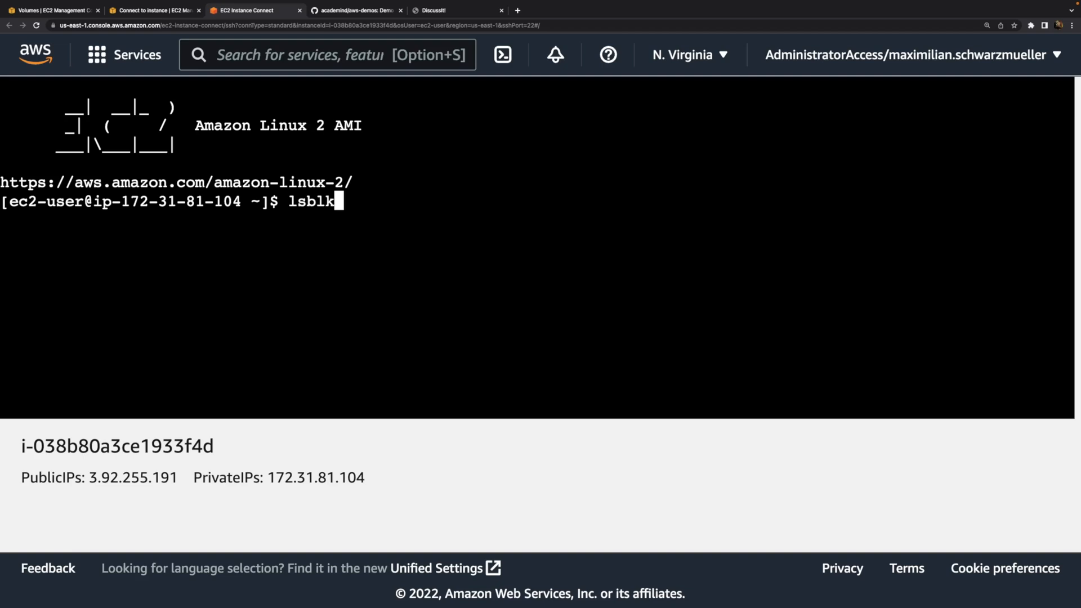
{"action": "key", "text": "Return"}
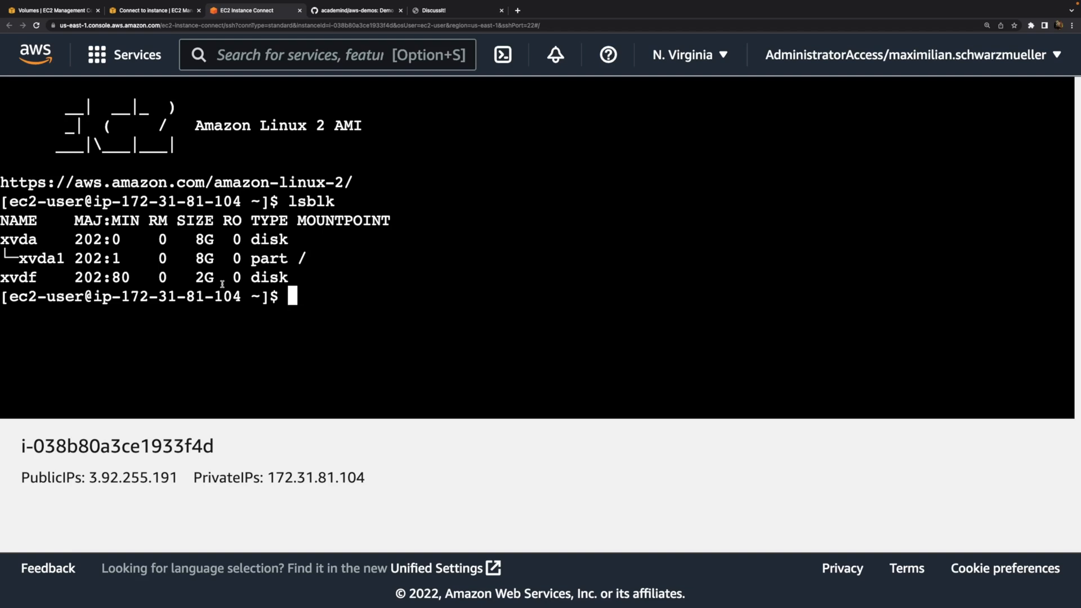
{"action": "left_click_drag", "start_coordinate": [1, 265], "coordinate": [301, 289]}
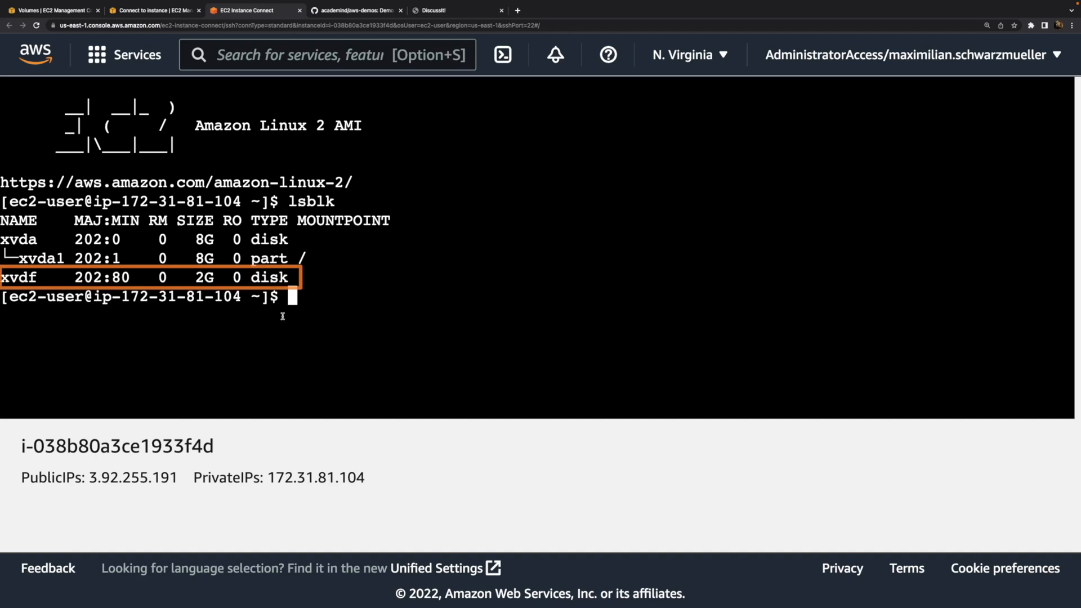
{"action": "left_click_drag", "start_coordinate": [186, 264], "coordinate": [224, 286]}
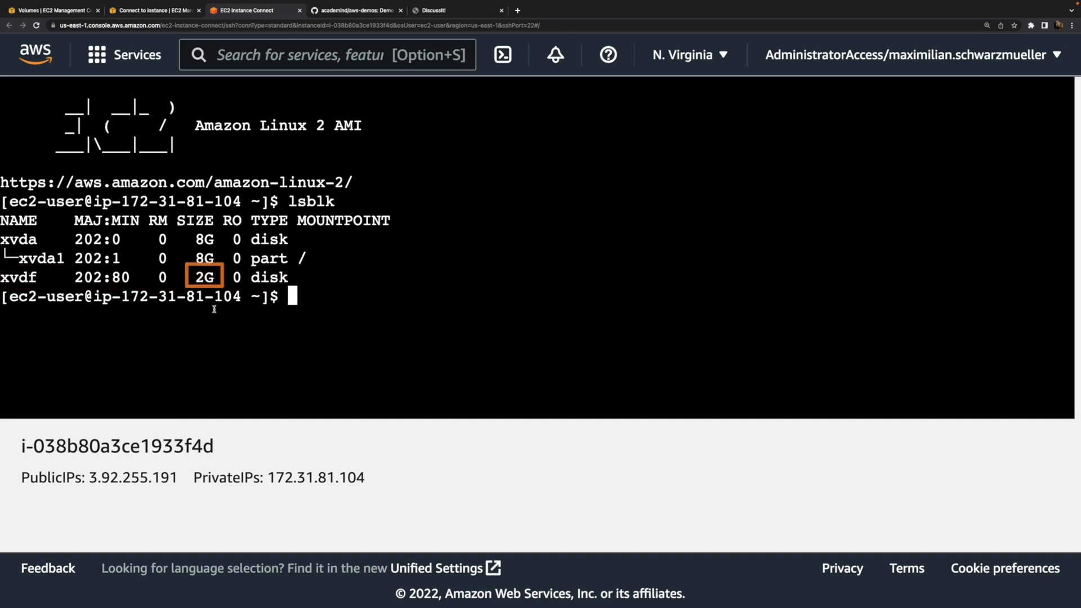
{"action": "key", "text": "Escape"}
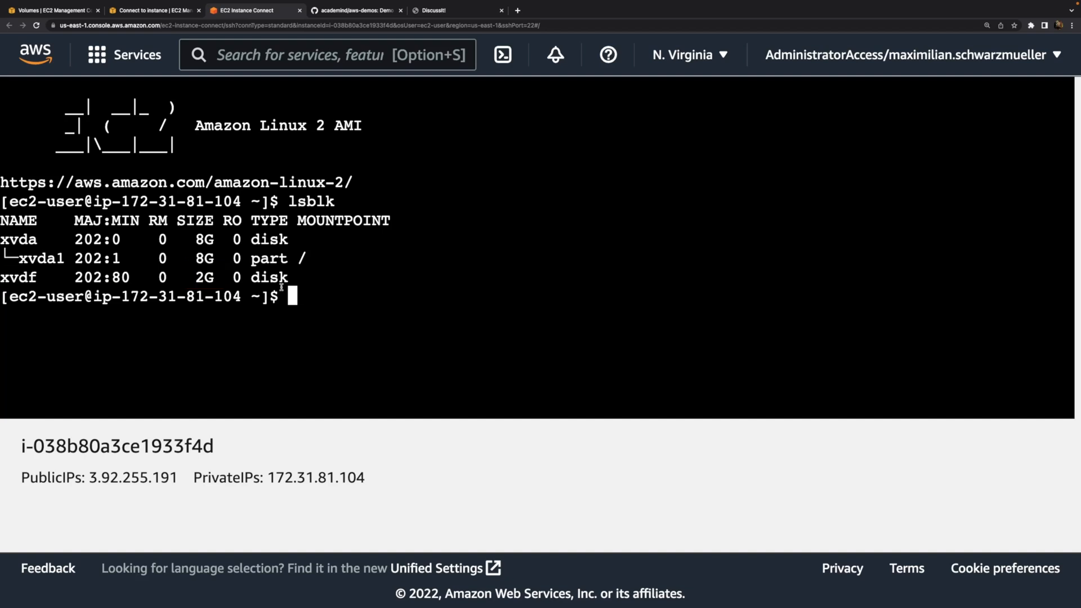
{"action": "mouse_move", "coordinate": [325, 270]}
{"action": "left_mouse_down"}
{"action": "mouse_move", "coordinate": [74, 219]}
{"action": "mouse_move", "coordinate": [1, 221]}
{"action": "mouse_move", "coordinate": [2, 230]}
{"action": "left_mouse_up"}
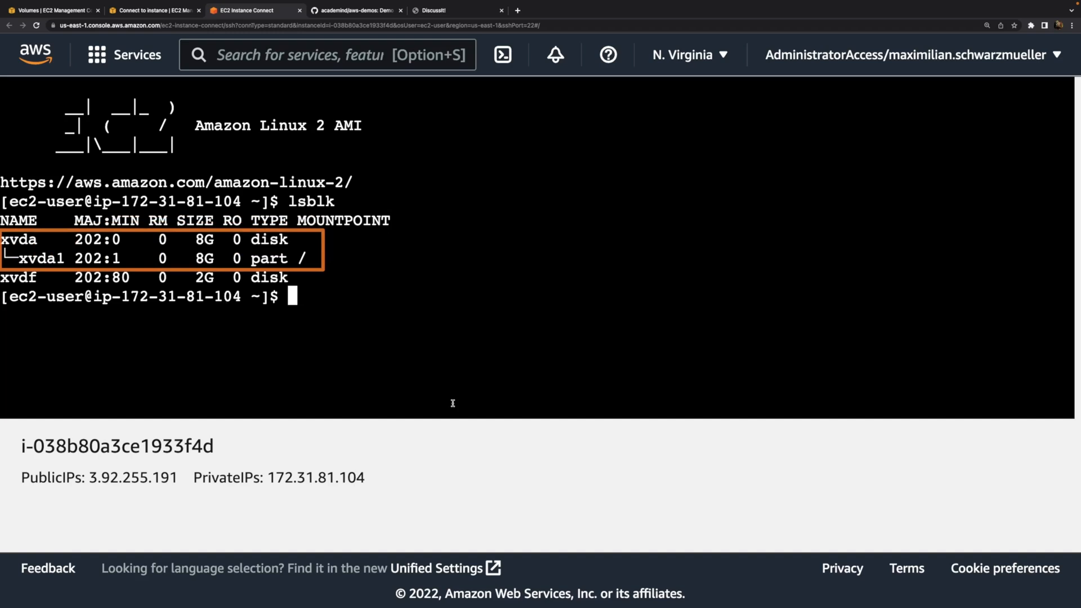
{"action": "key", "text": "Escape"}
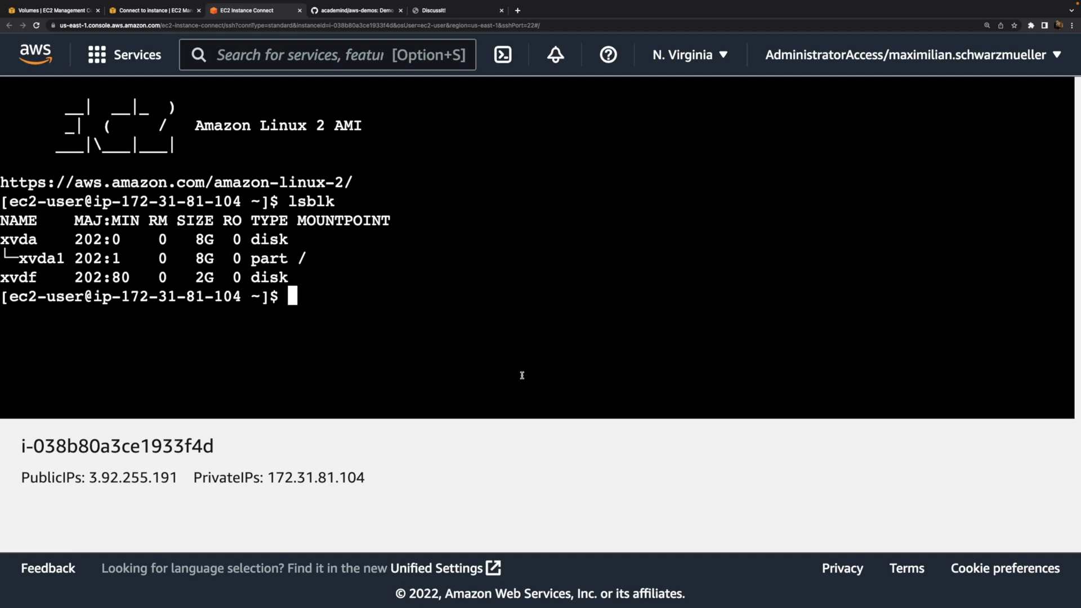
Check whether the attached disk holds a file system by running sudo file -s /dev/xvdf.
{"action": "type", "text": "sudo file "}
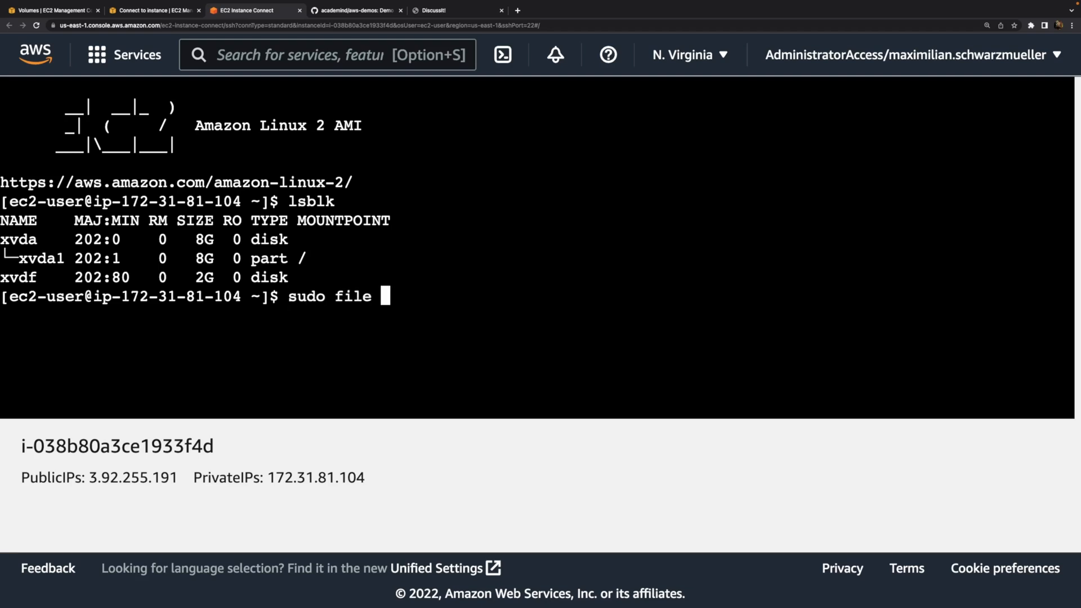
{"action": "type", "text": "-s /"}
{"action": "double_click", "coordinate": [26, 278]}
{"action": "left_click", "coordinate": [421, 339]}
{"action": "type", "text": "dev/"}
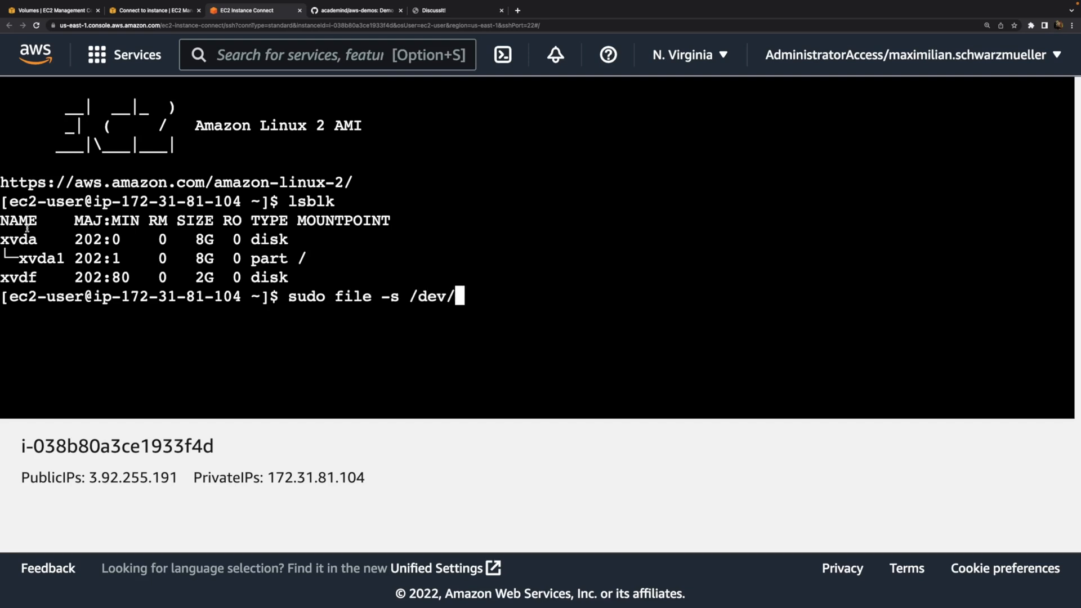
{"action": "double_click", "coordinate": [15, 278]}
{"action": "left_click", "coordinate": [516, 306]}
{"action": "type", "text": "xvdf"}
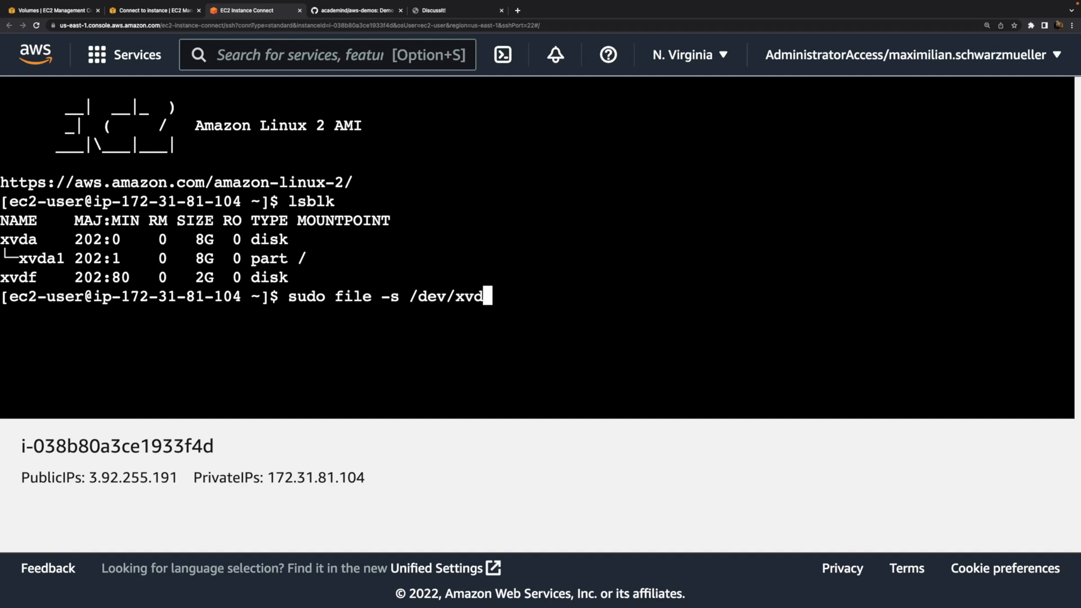
{"action": "key", "text": "Return"}
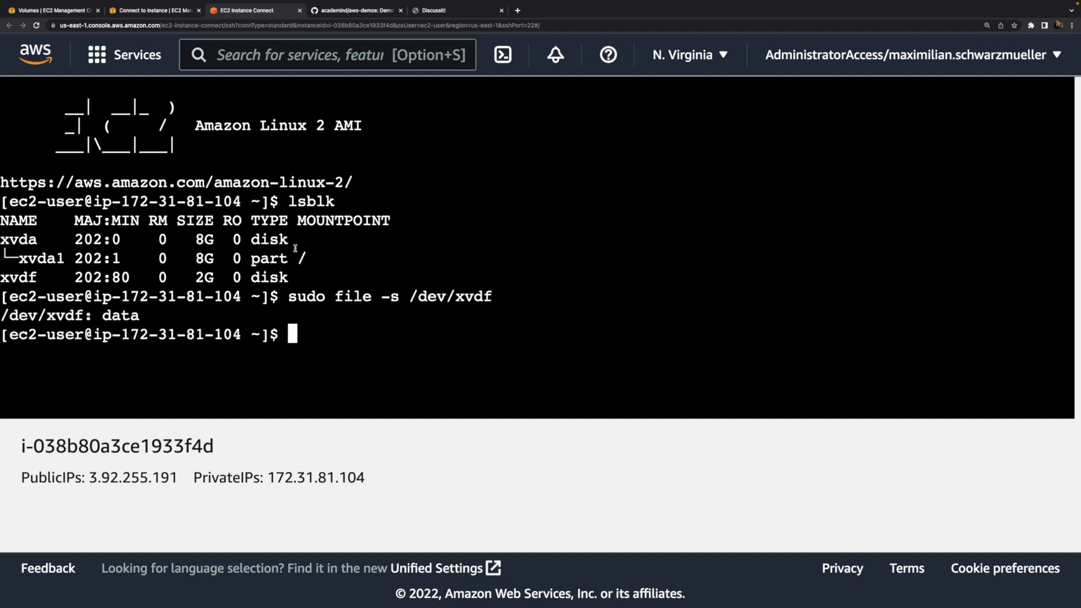
{"action": "left_click_drag", "start_coordinate": [92, 314], "coordinate": [192, 311]}
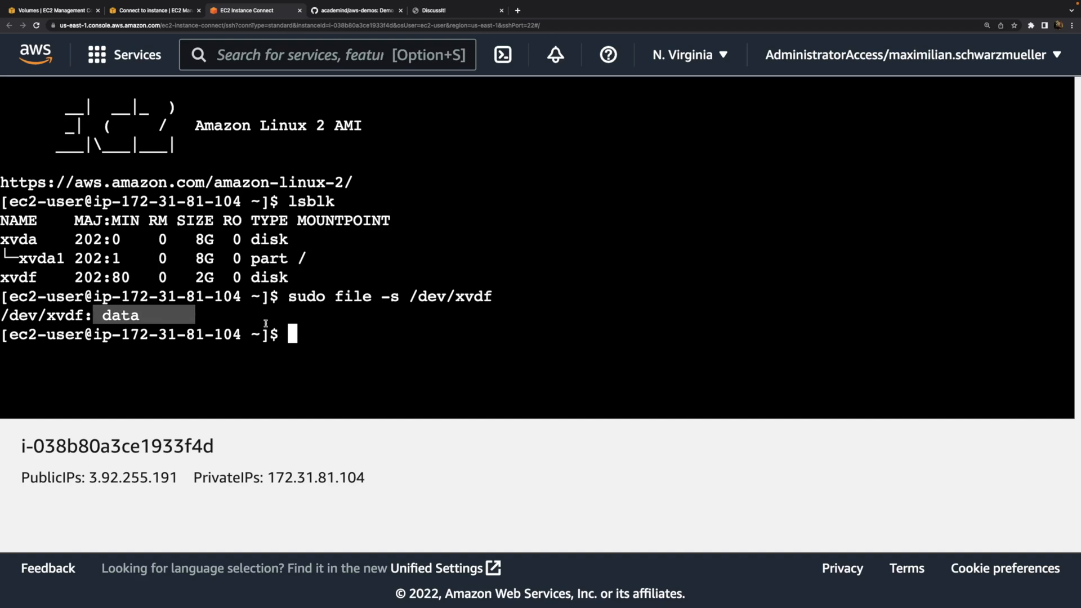
{"action": "left_click_drag", "start_coordinate": [422, 303], "coordinate": [401, 301]}
{"action": "left_click", "coordinate": [433, 368]}
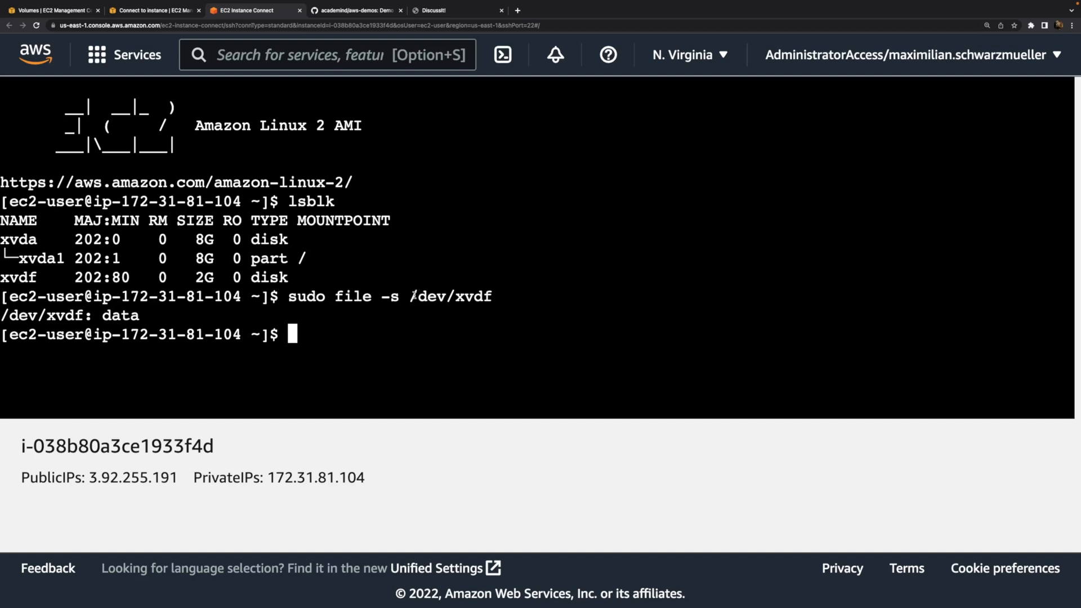
Create an XFS file system on the attached disk by running sudo mkfs -t xfs /dev/xvdf.
{"action": "left_click_drag", "start_coordinate": [415, 295], "coordinate": [453, 296]}
{"action": "left_click_drag", "start_coordinate": [11, 272], "coordinate": [43, 272]}
{"action": "left_click", "coordinate": [484, 339]}
{"action": "type", "text": "sudo m"}
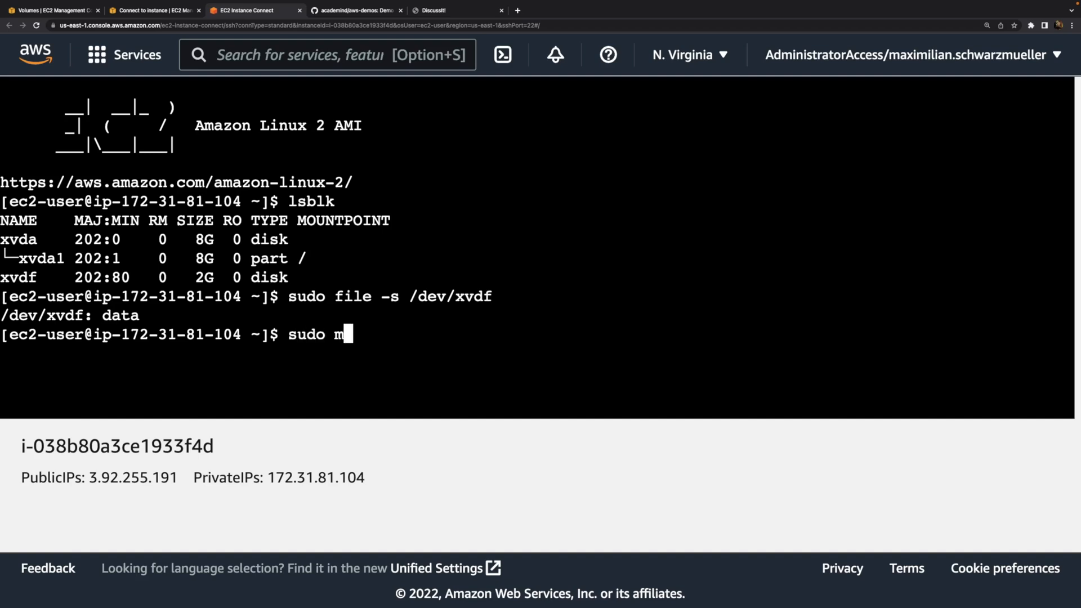
{"action": "type", "text": "kfs -t xsf"}
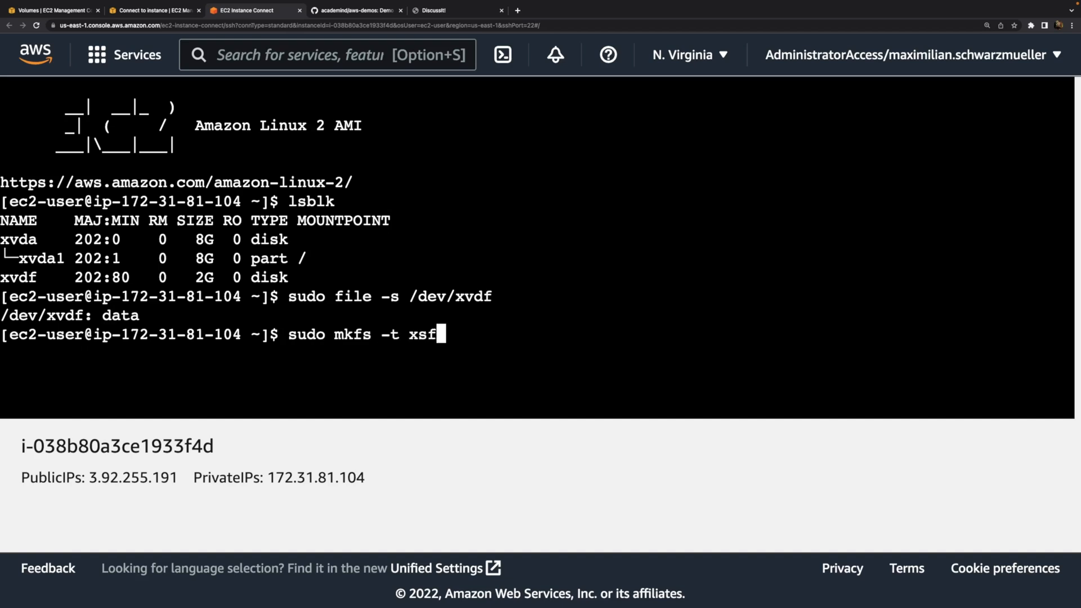
{"action": "key", "text": "BackSpace"}
{"action": "key", "text": "BackSpace"}
{"action": "type", "text": "fs"}
{"action": "type", "text": " /dev"}
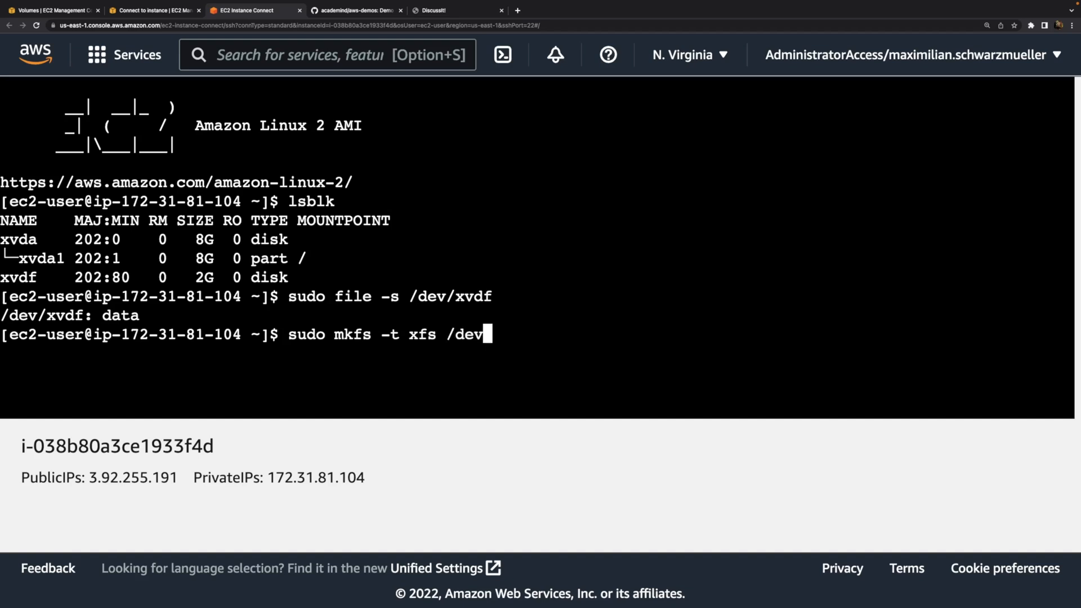
{"action": "type", "text": "/xvdf"}
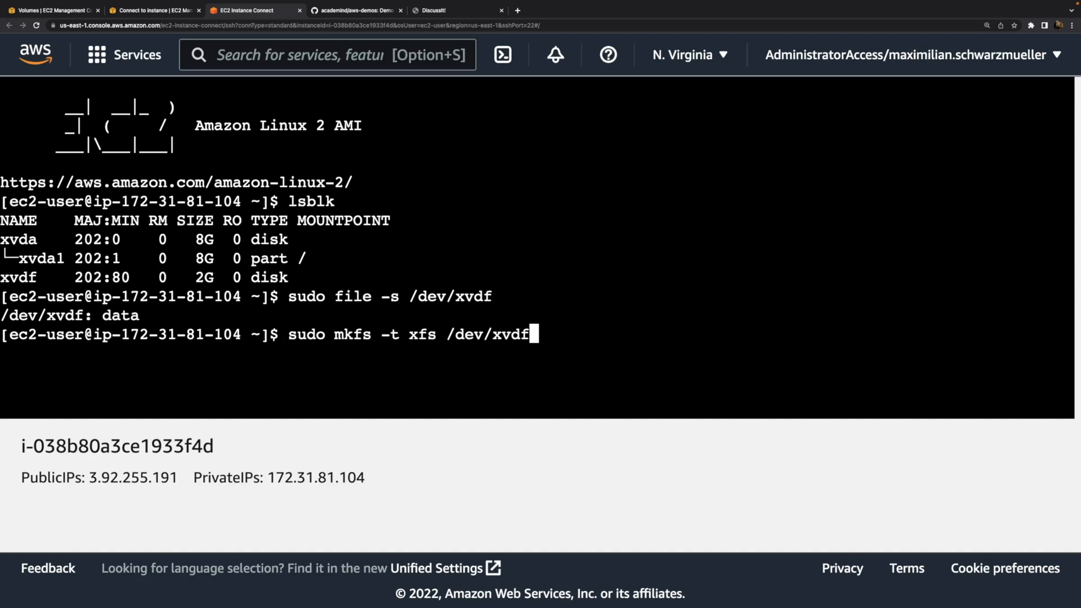
{"action": "key", "text": "Return"}
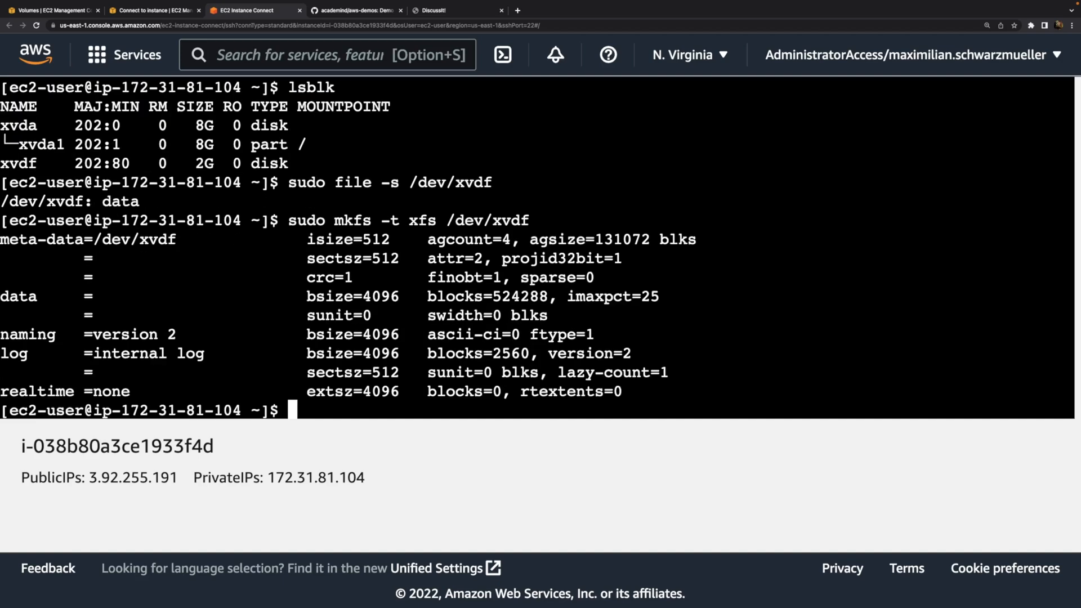
Check the file system on the attached disk again by running sudo file -s /dev/xvdf and examine the reported type.
{"action": "key", "text": "Up"}
{"action": "key", "text": "Up"}
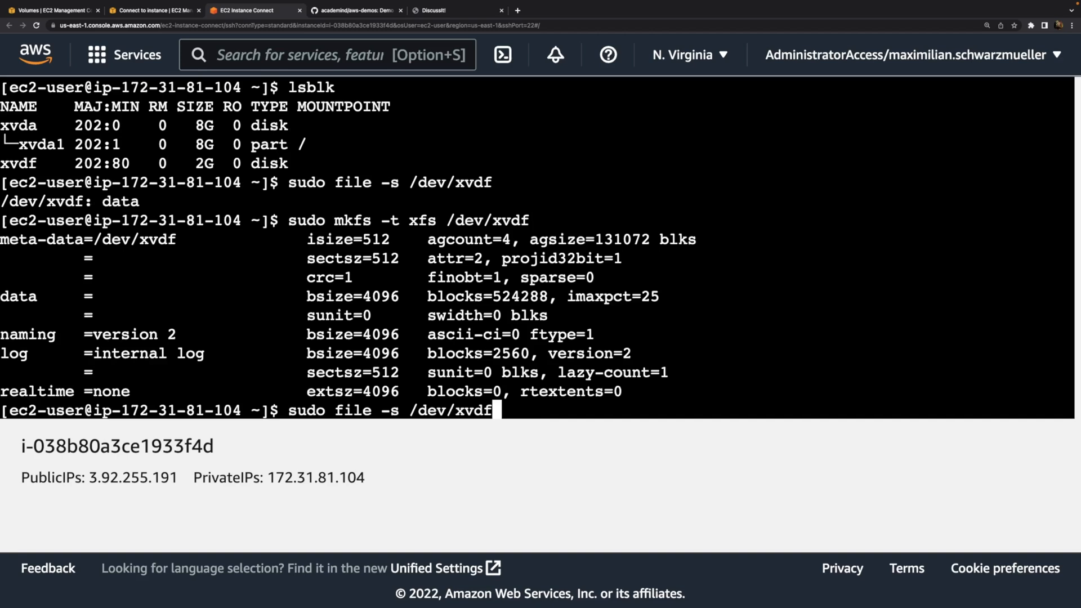
{"action": "key", "text": "Return"}
{"action": "left_click_drag", "start_coordinate": [120, 390], "coordinate": [324, 390]}
{"action": "left_click", "coordinate": [338, 407]}
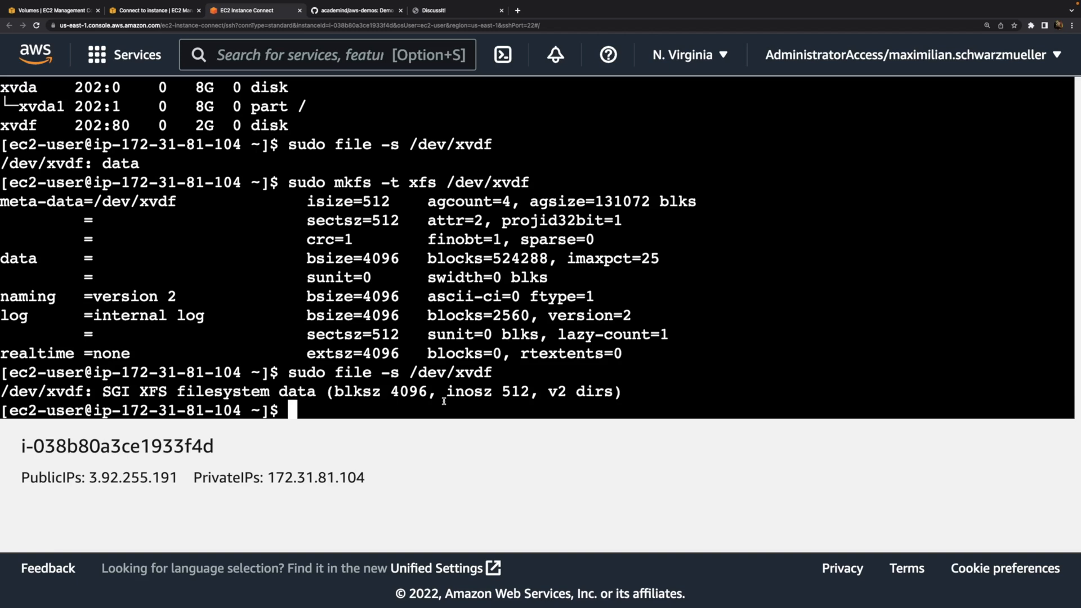
{"action": "type", "text": "sudo mount"}
{"action": "key", "text": "BackSpace"}
{"action": "key", "text": "BackSpace"}
{"action": "key", "text": "BackSpace"}
{"action": "key", "text": "BackSpace"}
{"action": "key", "text": "BackSpace"}
{"action": "key", "text": "BackSpace"}
{"action": "key", "text": "BackSpace"}
{"action": "key", "text": "BackSpace"}
{"action": "key", "text": "BackSpace"}
{"action": "key", "text": "BackSpace"}
{"action": "type", "text": "/demo"}
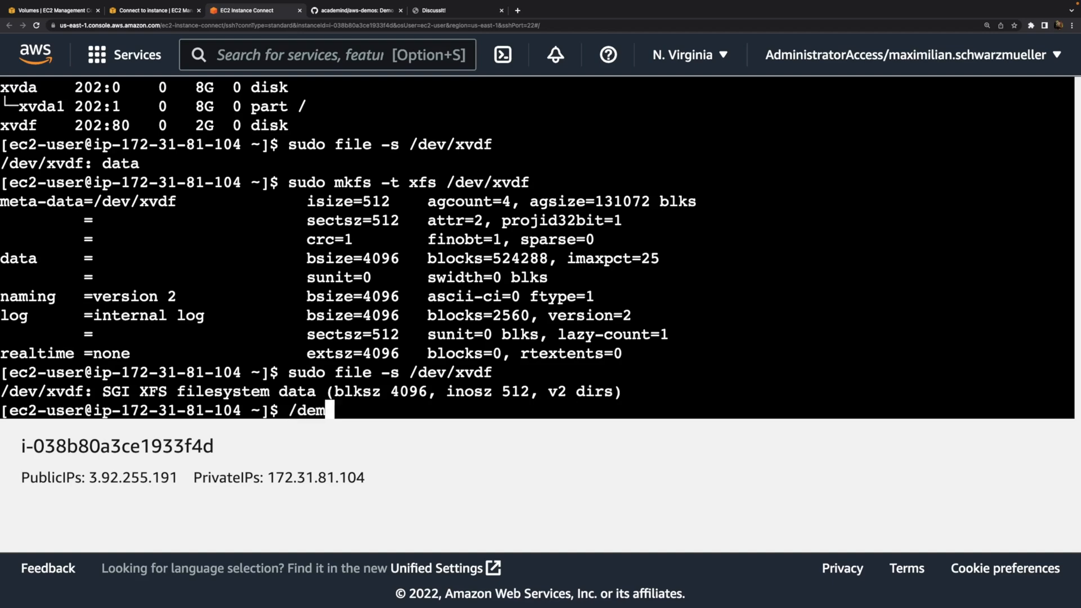
{"action": "key", "text": "BackSpace"}
{"action": "key", "text": "BackSpace"}
{"action": "key", "text": "BackSpace"}
{"action": "key", "text": "BackSpace"}
{"action": "key", "text": "BackSpace"}
Change into /demo and its data folder, listing the contents of each with ls.
{"action": "type", "text": "cd /demo"}
{"action": "key", "text": "Return"}
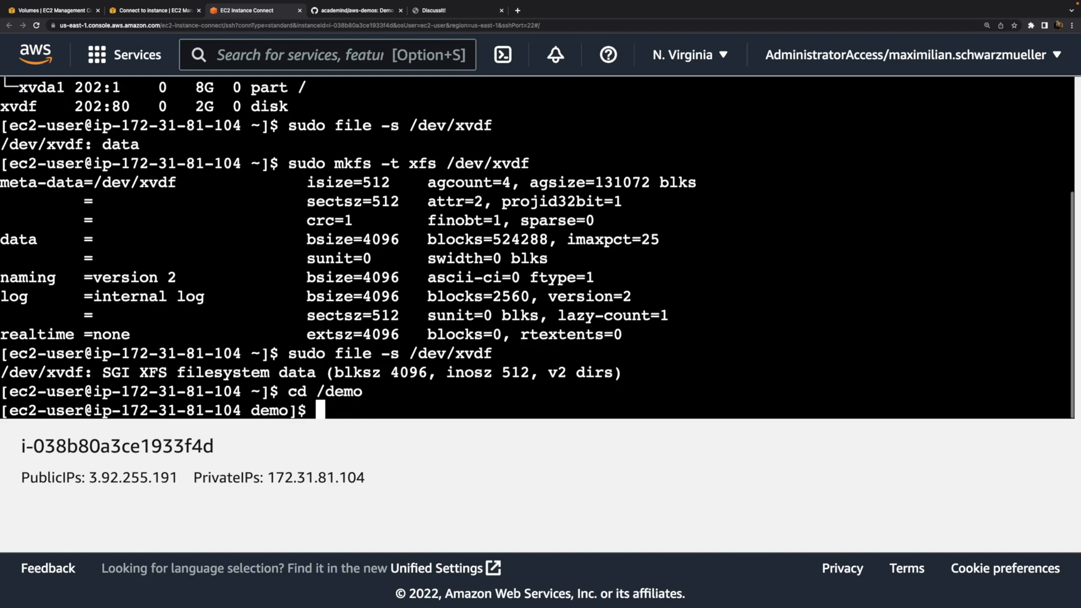
{"action": "type", "text": "ls"}
{"action": "key", "text": "Return"}
{"action": "type", "text": "cd data"}
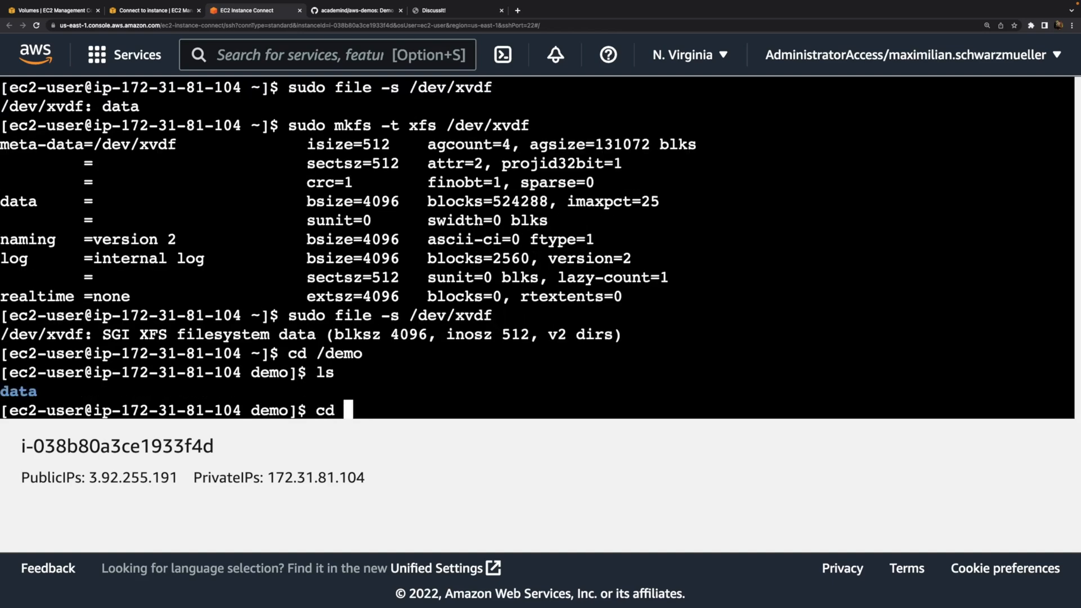
{"action": "key", "text": "Return"}
{"action": "type", "text": "ls"}
{"action": "key", "text": "Return"}
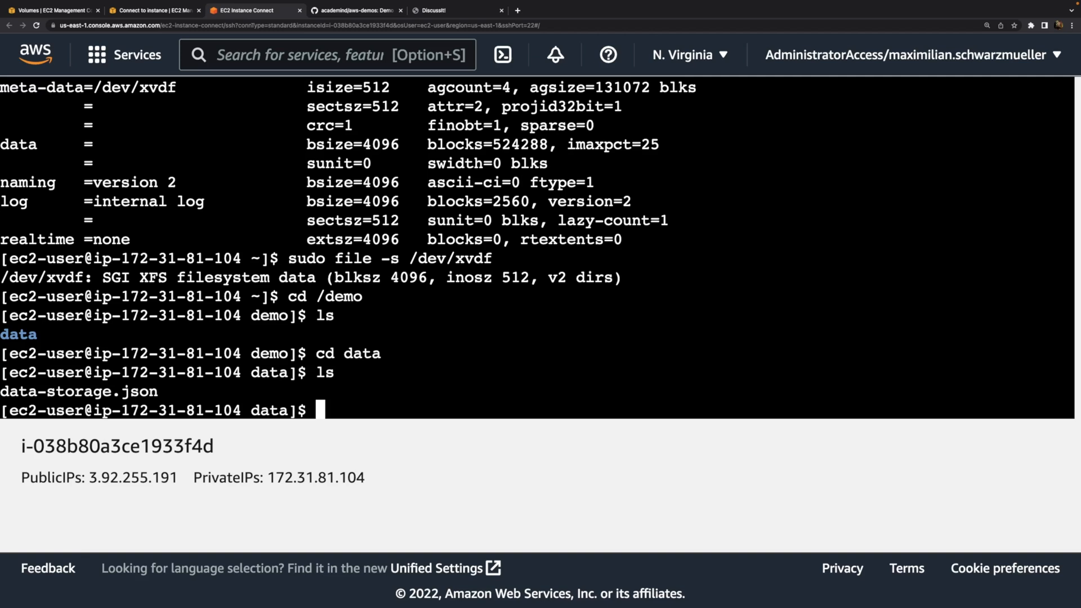
Mount the new disk on the demo folder by running sudo mount /dev/xvdf /demo.
{"action": "type", "text": "sudo mount "}
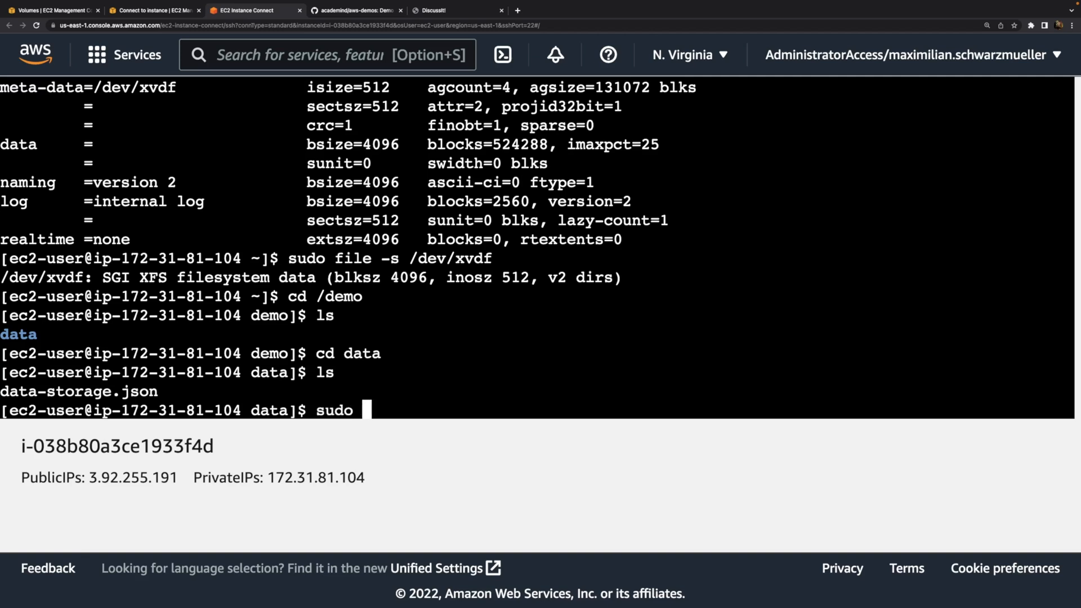
{"action": "type", "text": "/dev/"}
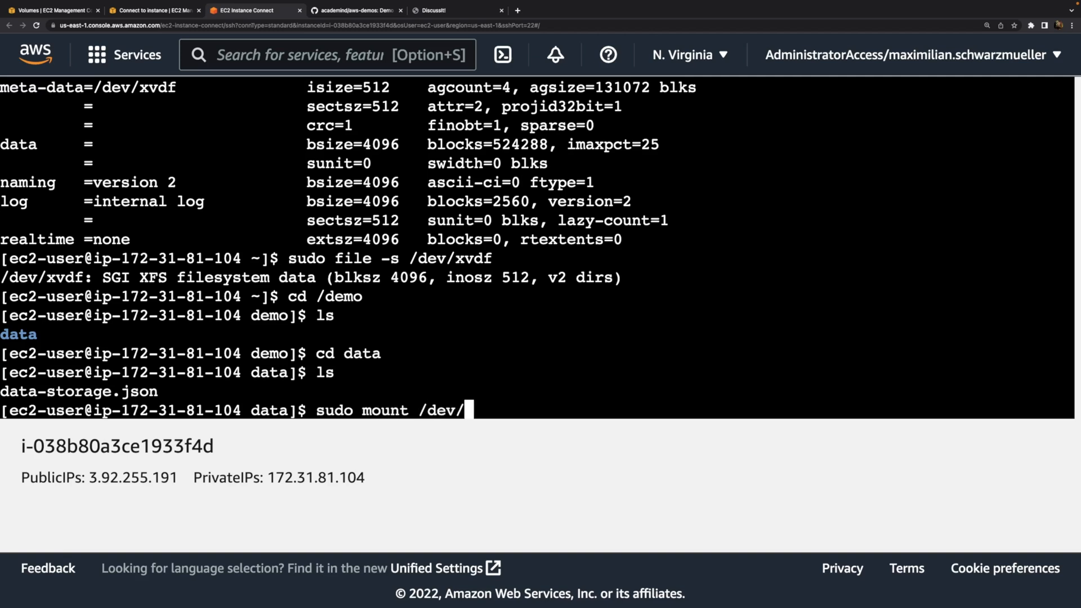
{"action": "type", "text": "xvdf /demo"}
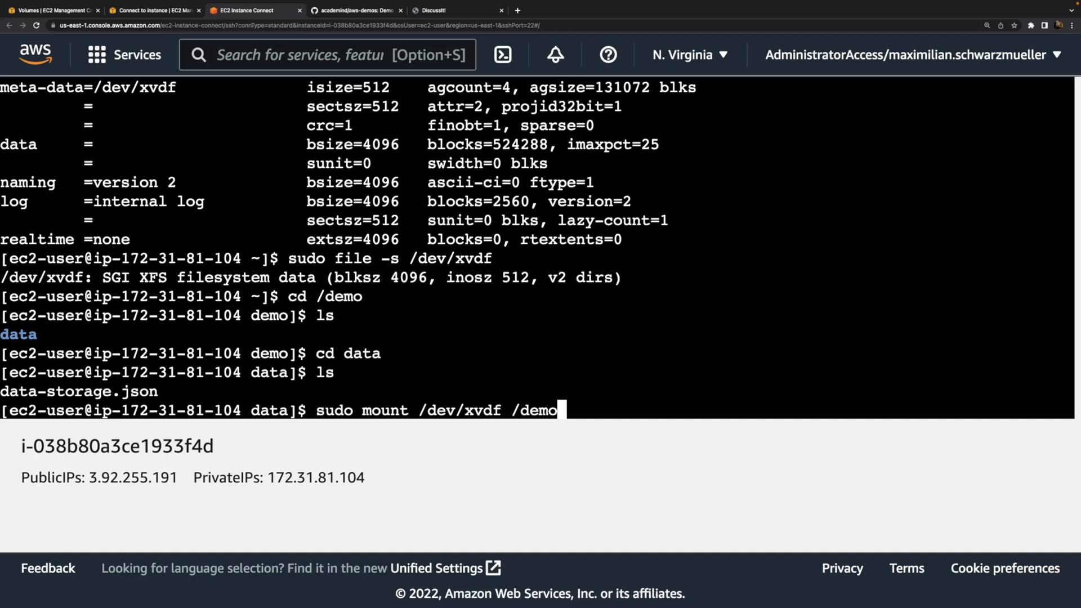
{"action": "key", "text": "Return"}
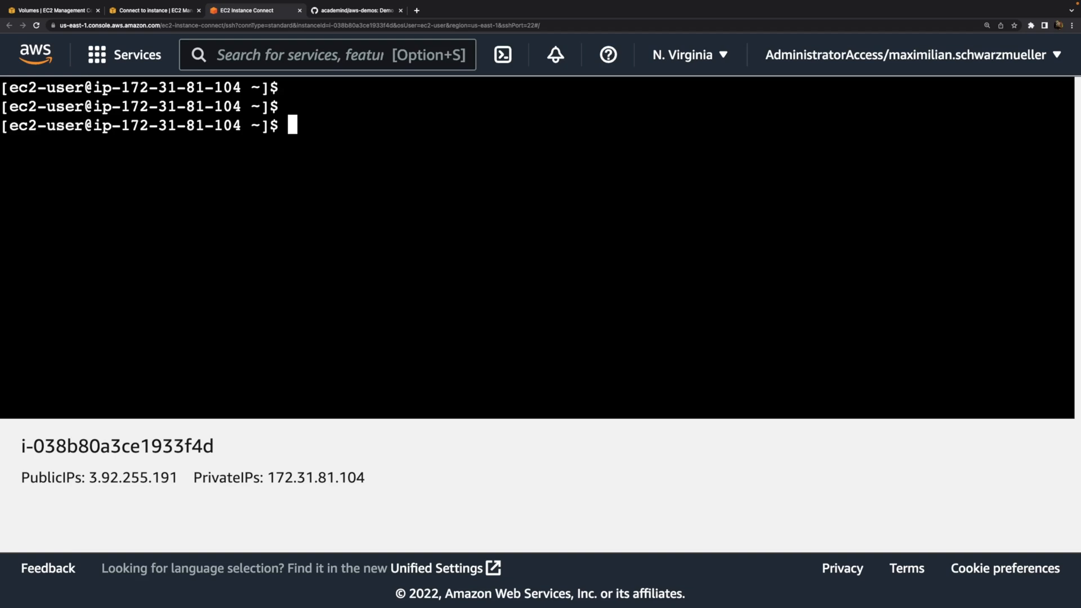
Change into the mounted /demo folder and list its contents with ls.
{"action": "type", "text": "cd /demo"}
{"action": "key", "text": "Return"}
{"action": "type", "text": "ls"}
{"action": "key", "text": "Return"}
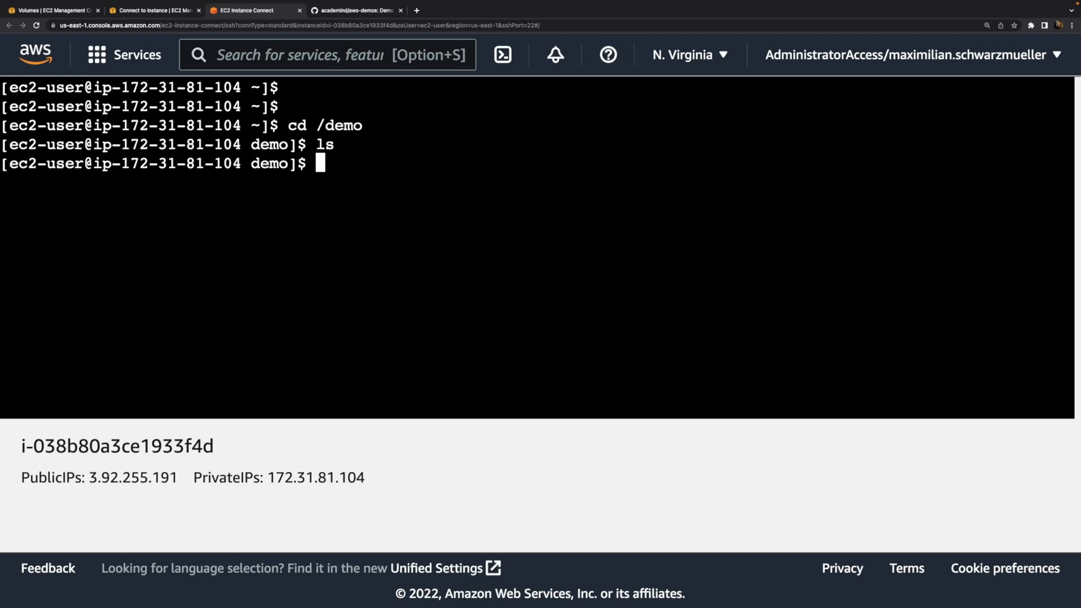
Create a data folder inside /demo with sudo mkdir data and change into it.
{"action": "type", "text": "sudo mk"}
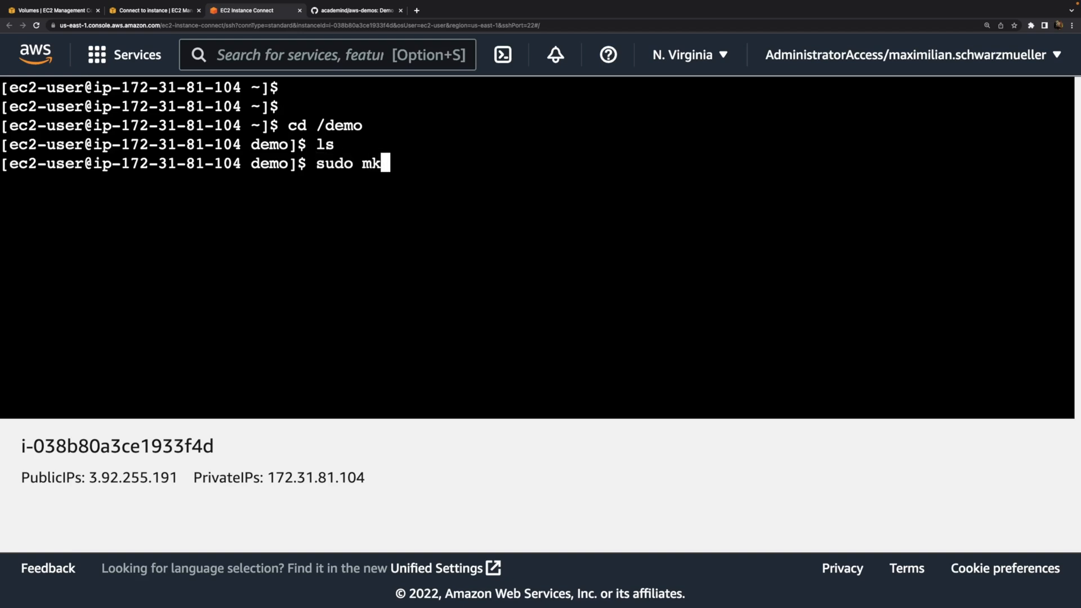
{"action": "type", "text": "dir data"}
{"action": "key", "text": "Return"}
{"action": "type", "text": "cd data"}
{"action": "key", "text": "Return"}
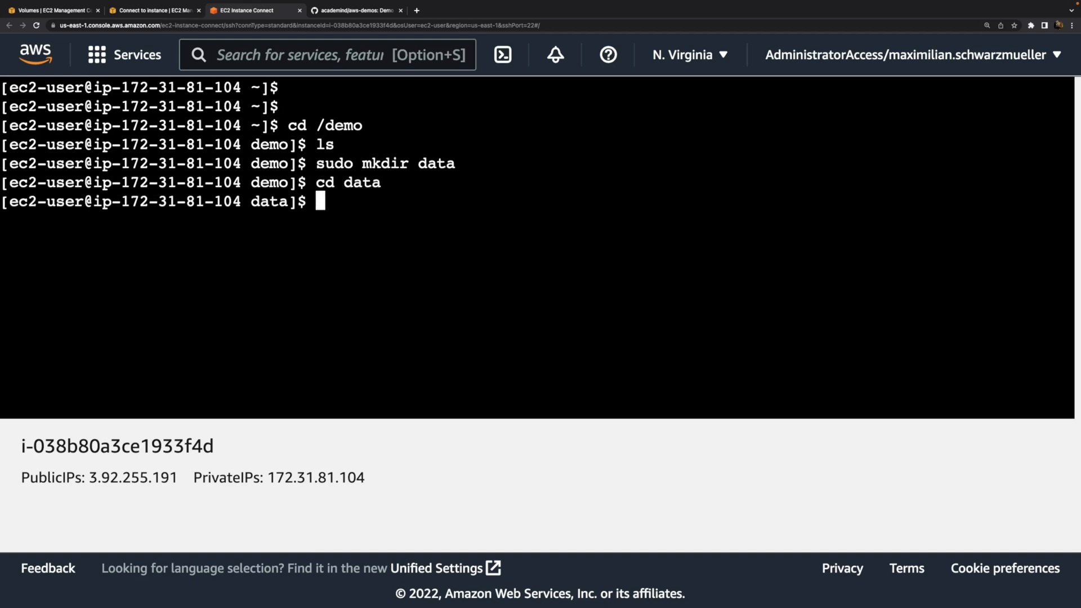
Try to write {"topics": []} to /demo/data/data-storage.json by piping echo into tee without sudo.
{"action": "key", "text": "super+Tab"}
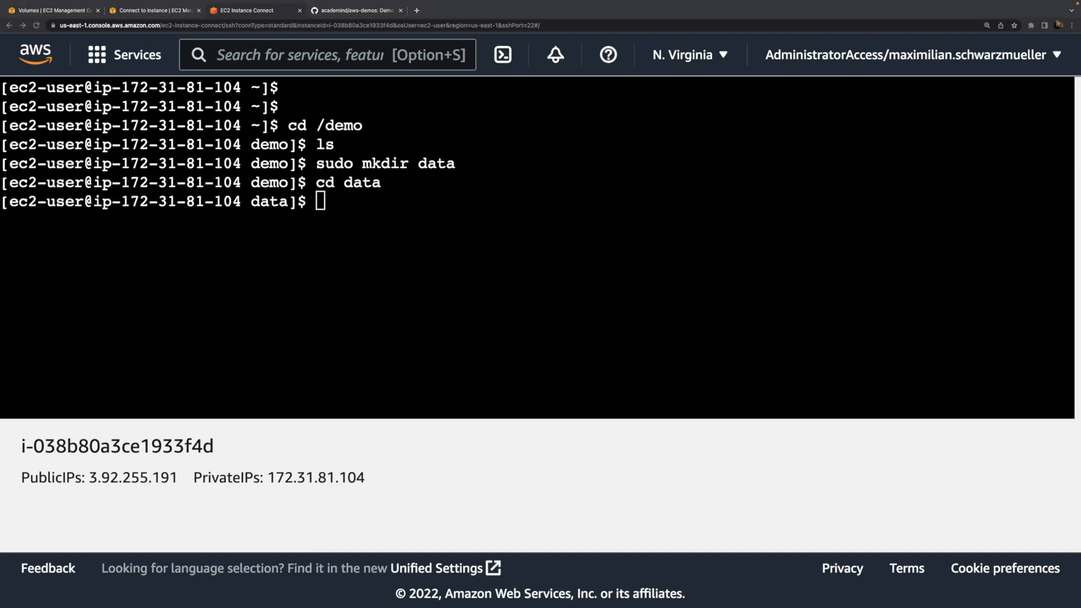
{"action": "key", "text": "super+Tab"}
{"action": "type", "text": "echo '{\"topics\": []}' | tee \"/demo/data/data-storage.json\""}
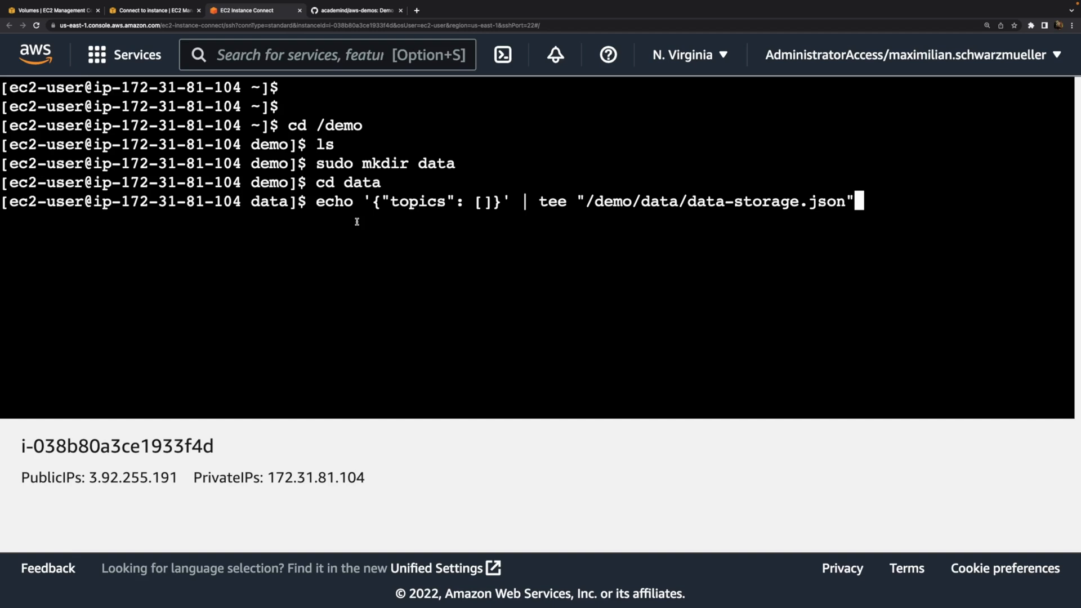
{"action": "key", "text": "Return"}
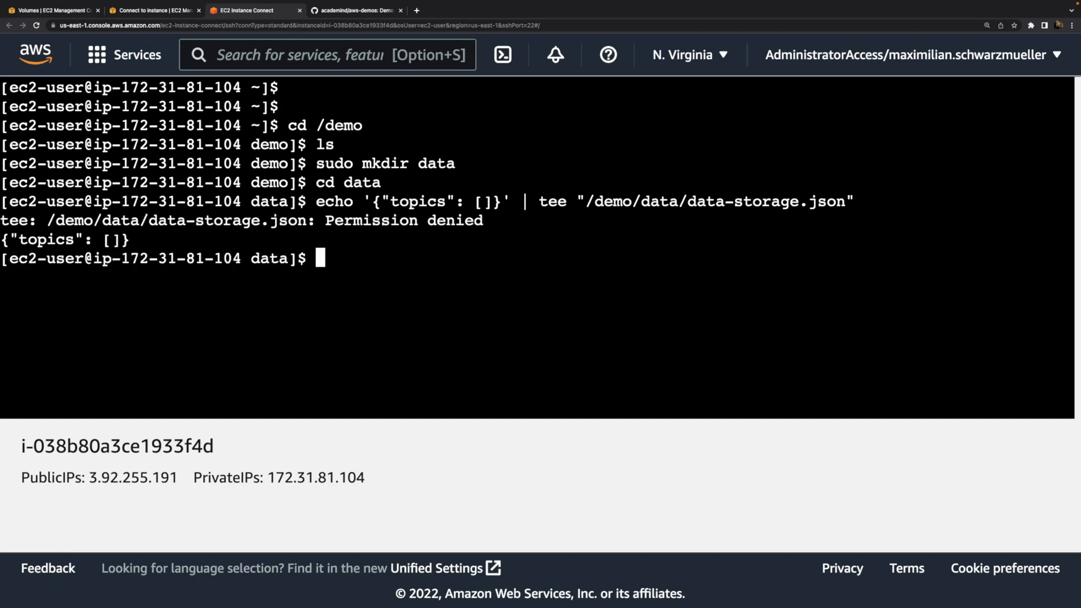
Write {"topics": []} to /demo/data/data-storage.json by piping echo into sudo tee, and list the data folder with ls.
{"action": "key", "text": "Up"}
{"action": "key", "text": "alt+Left"}
{"action": "key", "text": "alt+Left"}
{"action": "key", "text": "alt+Left"}
{"action": "key", "text": "alt+Left"}
{"action": "key", "text": "alt+Left"}
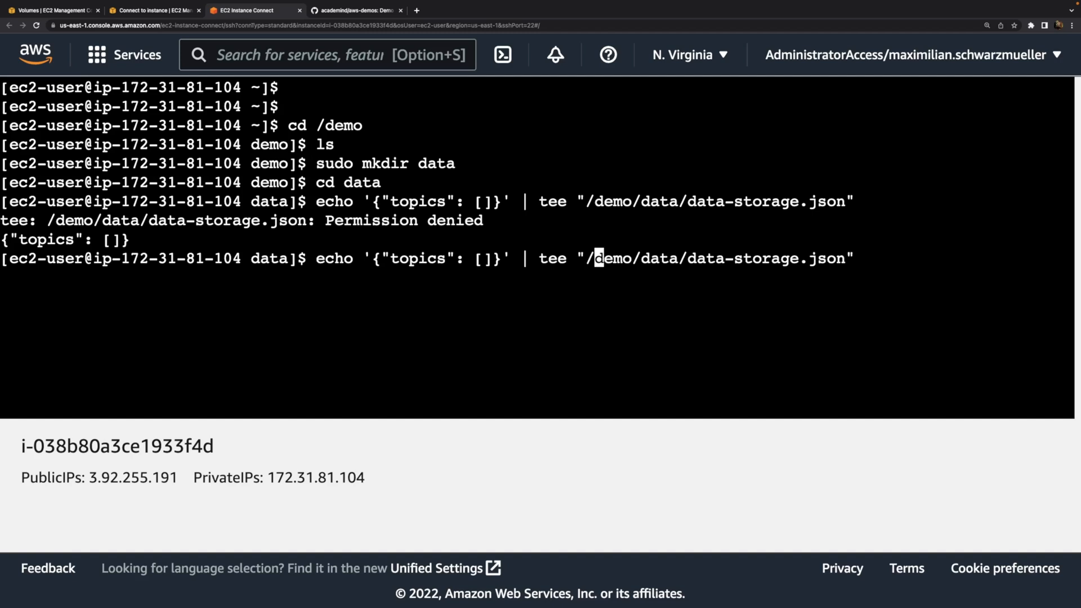
{"action": "type", "text": "sudo"}
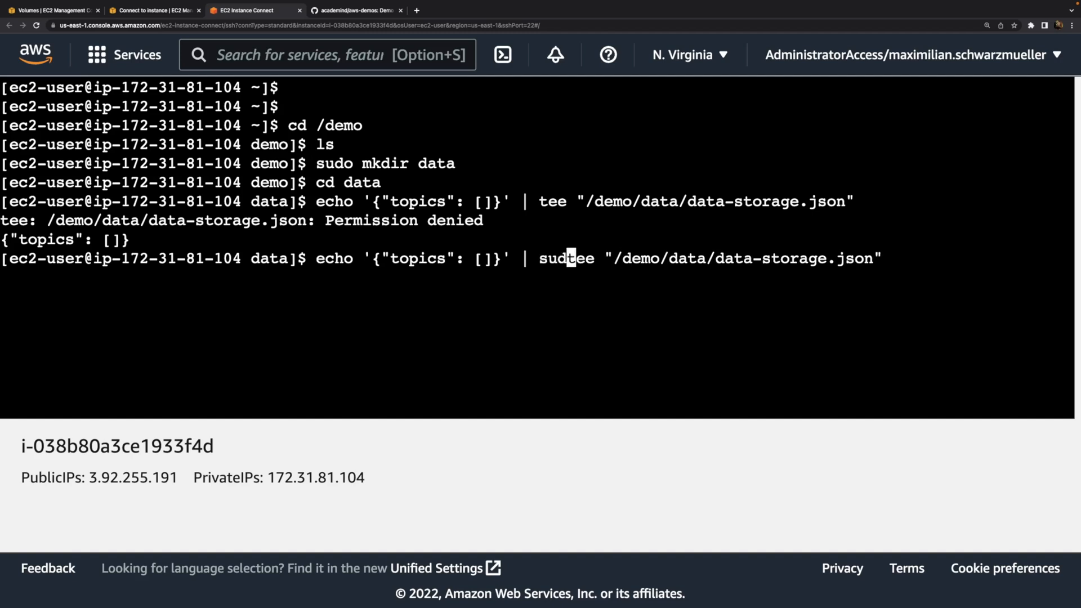
{"action": "key", "text": "Return"}
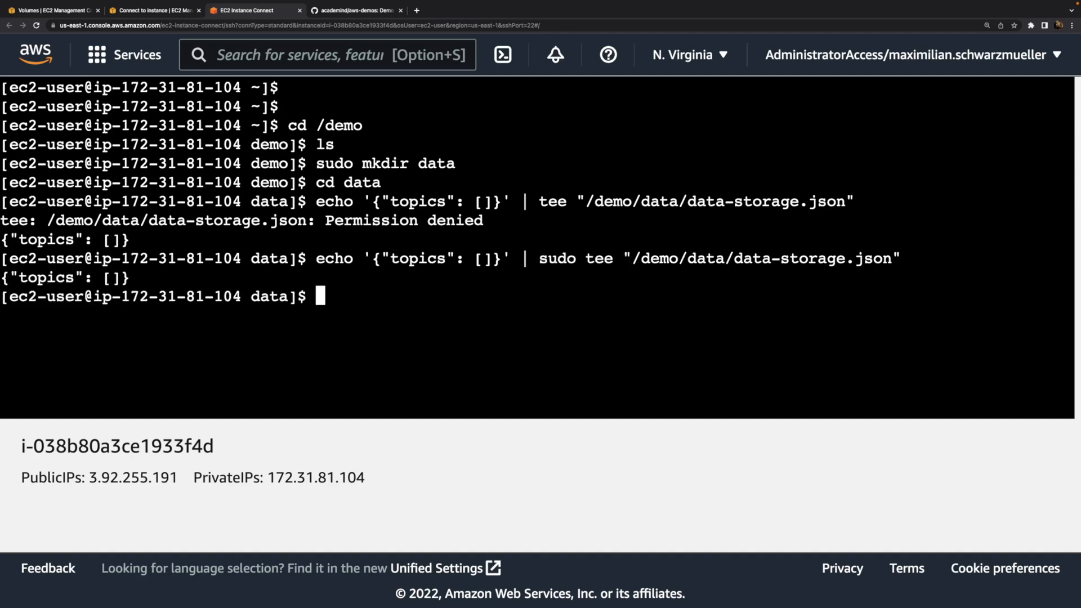
{"action": "type", "text": "ls"}
{"action": "key", "text": "Return"}
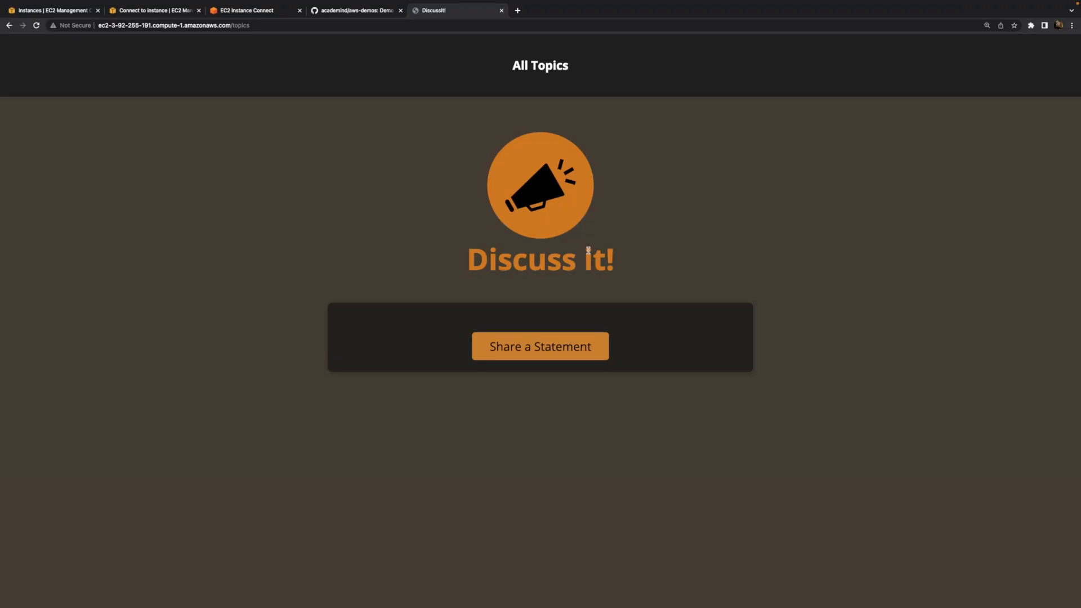
Share a new discussion topic on the demo site with title Test, the author's name and statement "This is a test!".
{"action": "left_click", "coordinate": [560, 341]}
{"action": "type", "text": "Test"}
{"action": "key", "text": "Tab"}
{"action": "type", "text": "Max"}
{"action": "key", "text": "Tab"}
{"action": "type", "text": "This is a "}
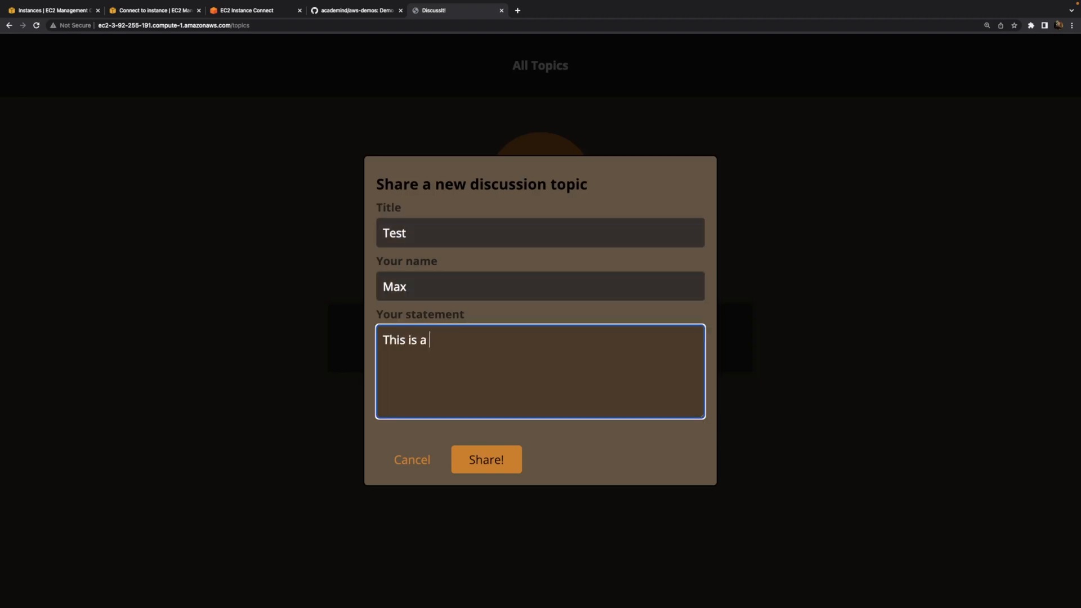
{"action": "type", "text": "test!"}
{"action": "left_click", "coordinate": [513, 460]}
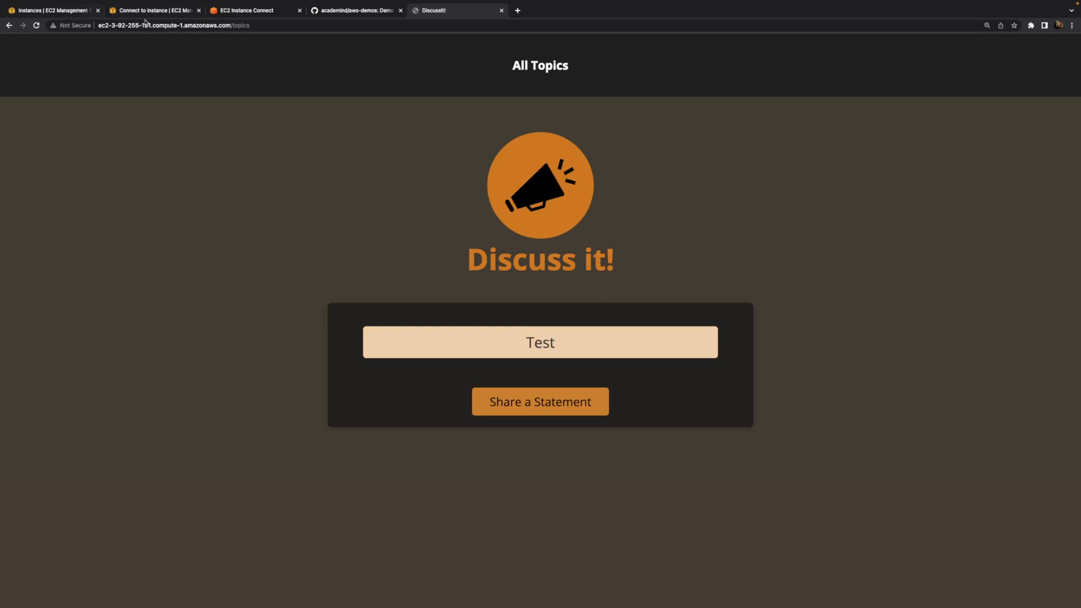
Terminate the running EC2 instance in the EC2 console.
{"action": "left_click", "coordinate": [74, 8]}
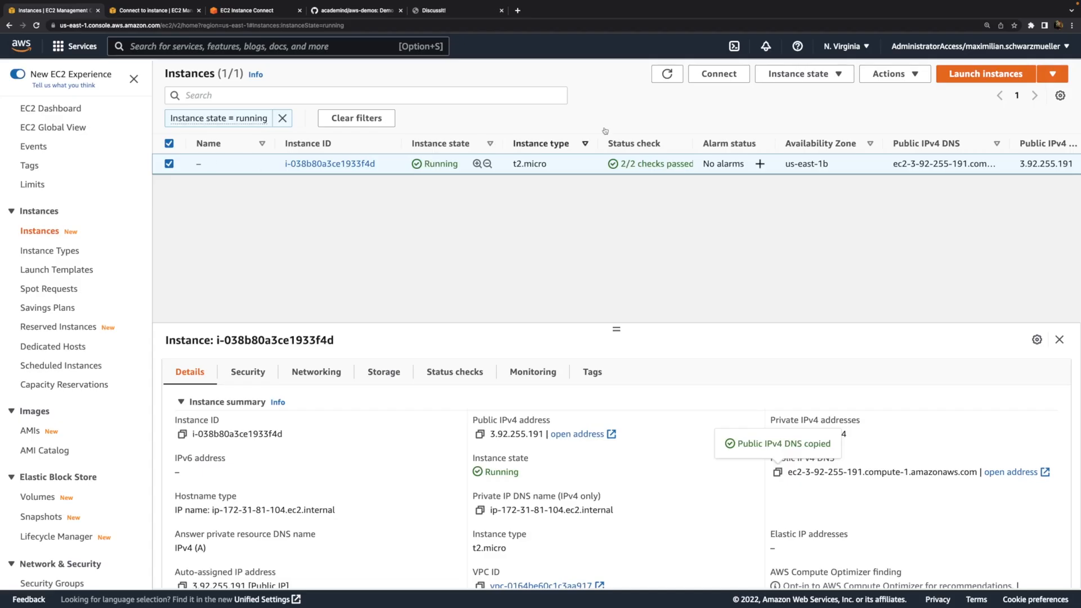
{"action": "left_click", "coordinate": [798, 73]}
{"action": "left_click", "coordinate": [774, 172]}
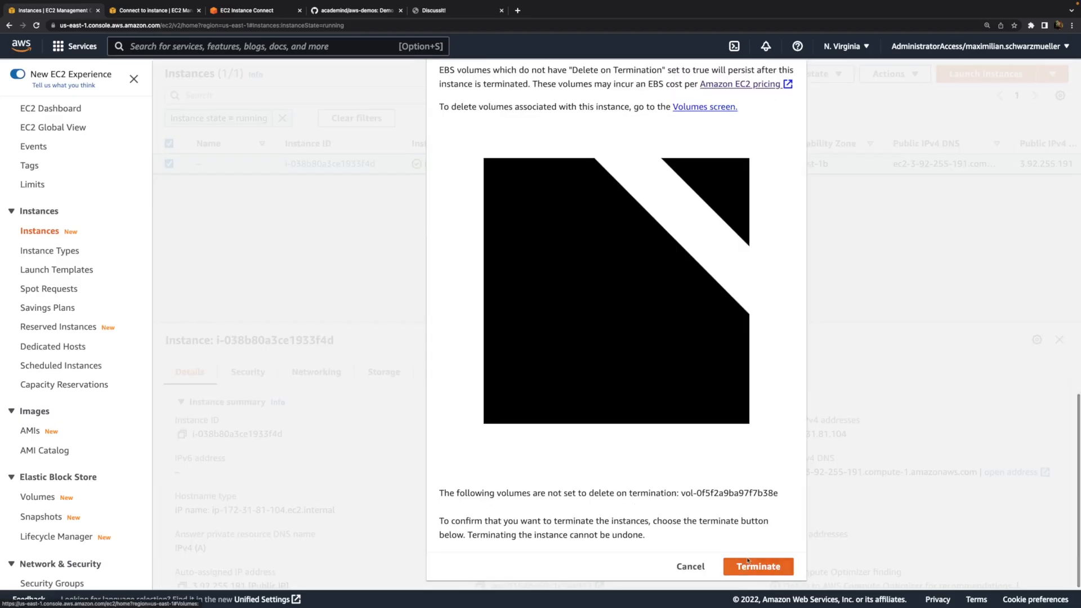
{"action": "left_click", "coordinate": [758, 566]}
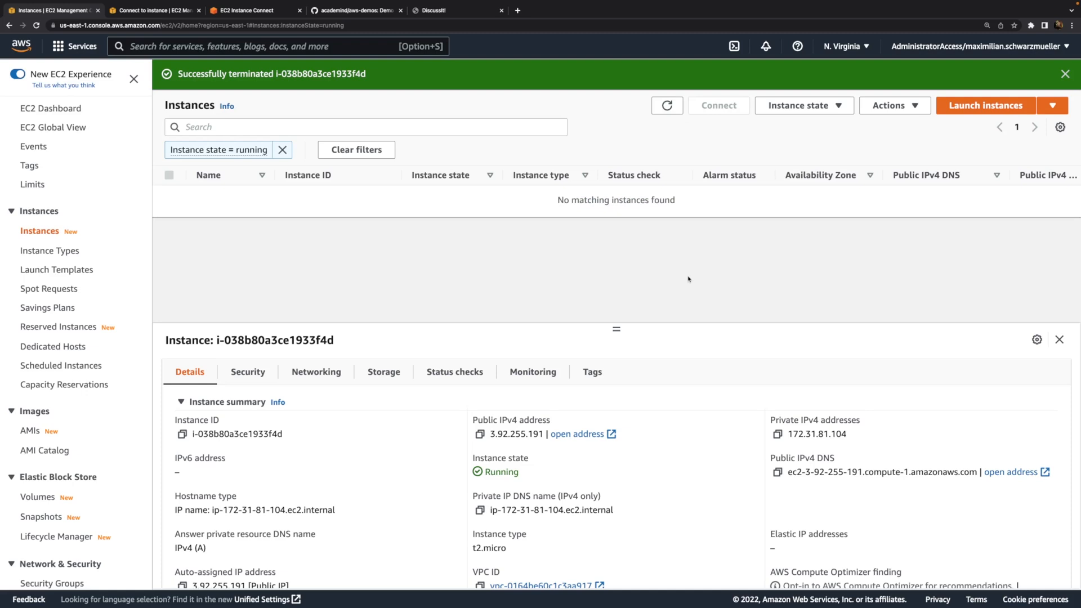
View the terminated instance in the unfiltered instance list, and inspect the 2 GiB volume in the EBS volume list.
{"action": "left_click", "coordinate": [282, 150]}
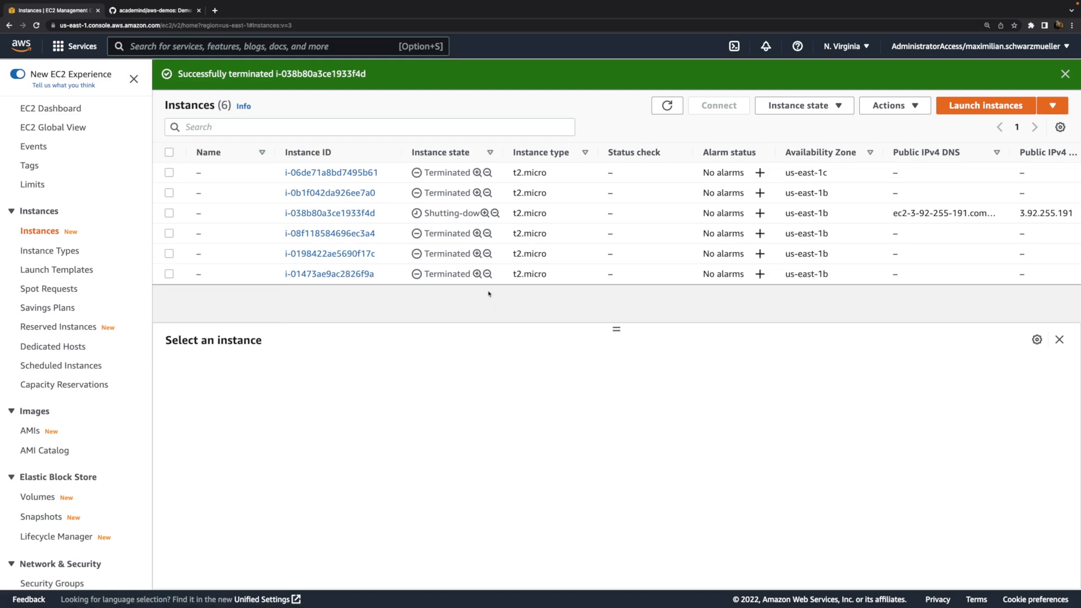
{"action": "left_click", "coordinate": [594, 219]}
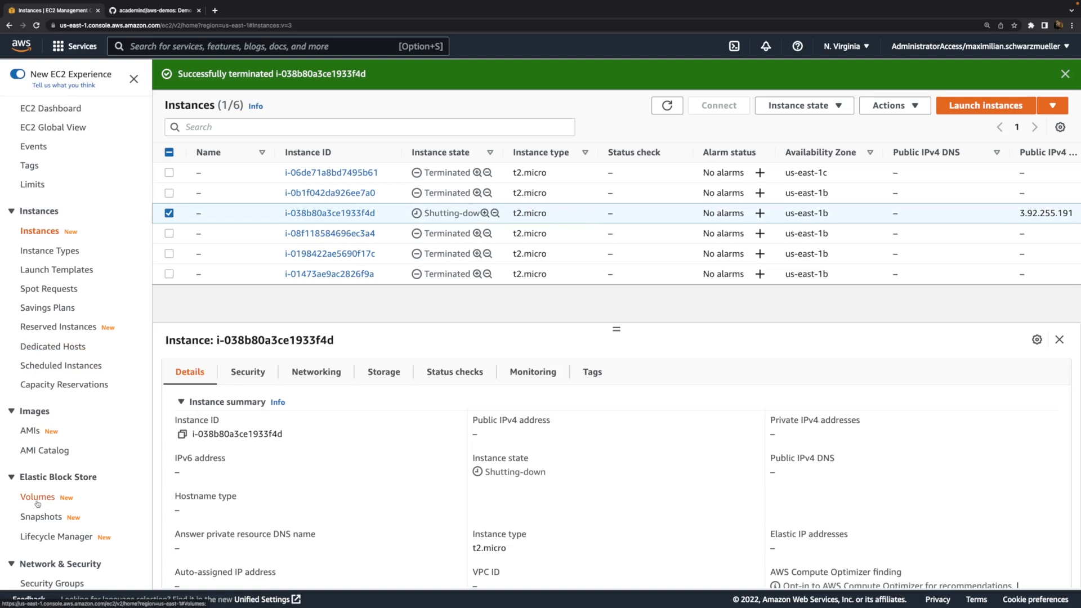
{"action": "left_click", "coordinate": [37, 496]}
{"action": "left_click", "coordinate": [284, 148]}
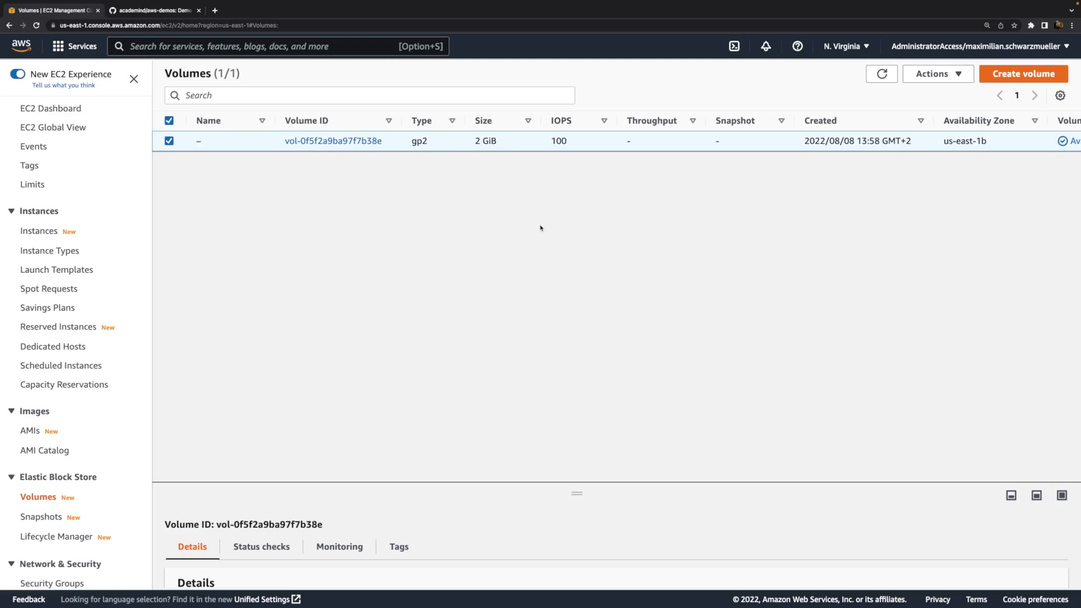
Start launching a new EC2 instance and set its key pair option to Proceed without a key pair.
{"action": "left_click", "coordinate": [40, 230]}
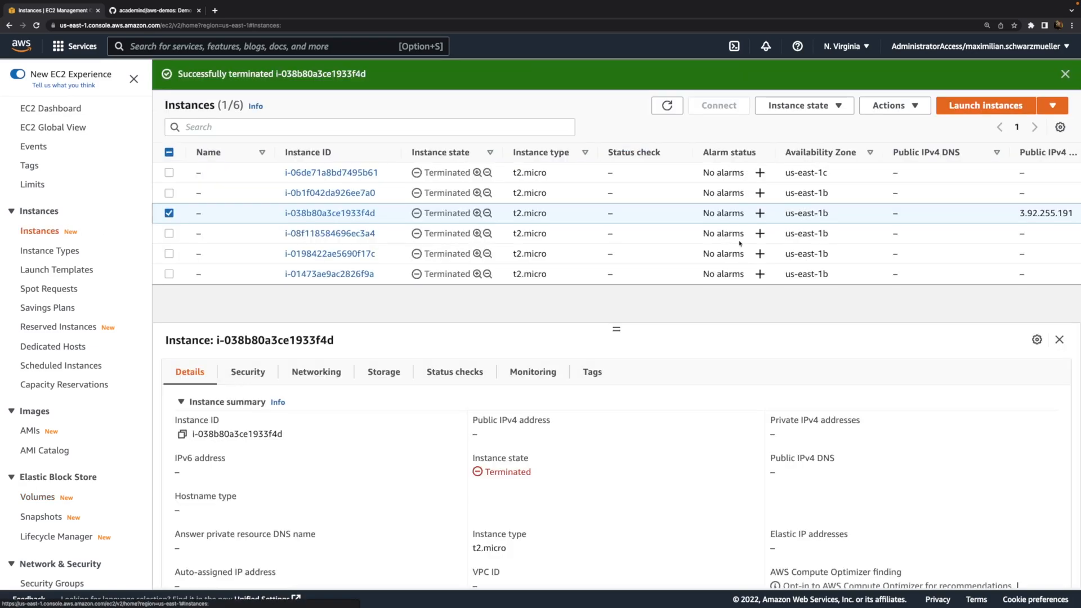
{"action": "left_click", "coordinate": [957, 105]}
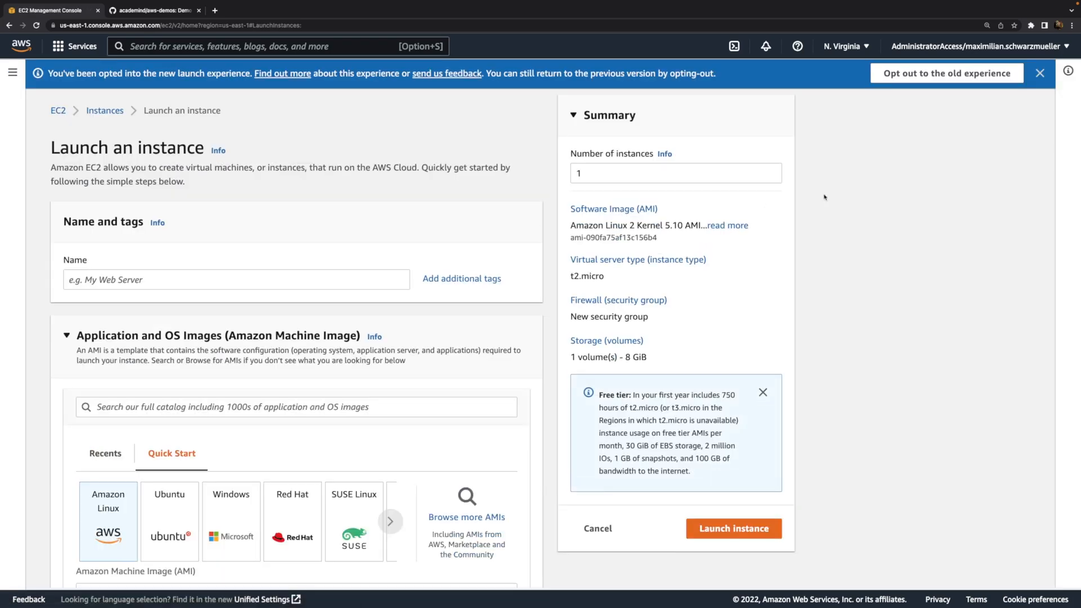
{"action": "left_click", "coordinate": [1040, 74]}
{"action": "scroll", "coordinate": [158, 244], "scroll_direction": "down", "scroll_amount": 7}
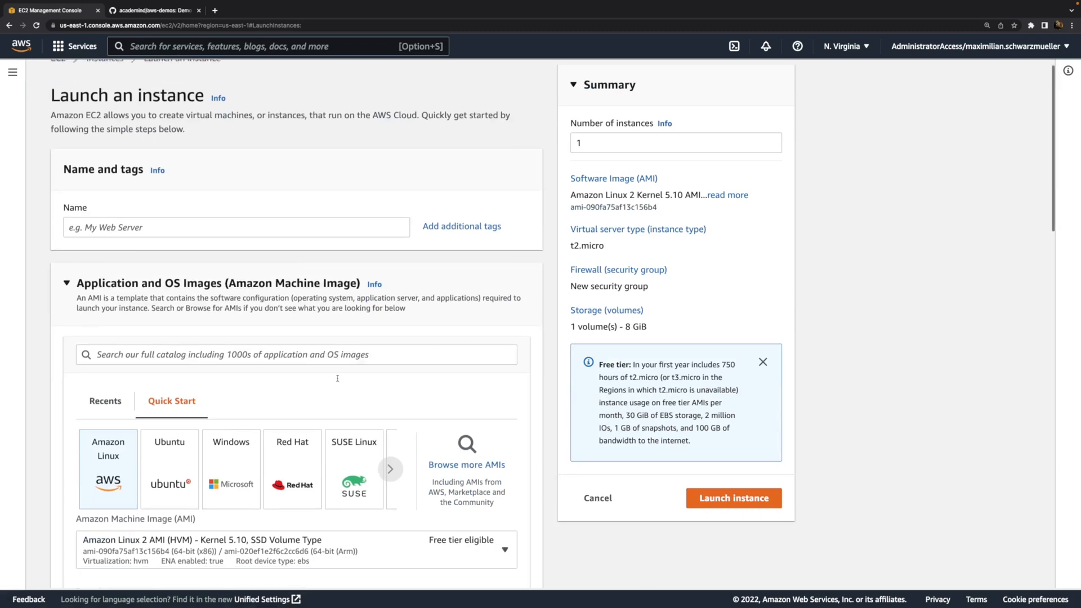
{"action": "scroll", "coordinate": [158, 245], "scroll_direction": "down", "scroll_amount": 1}
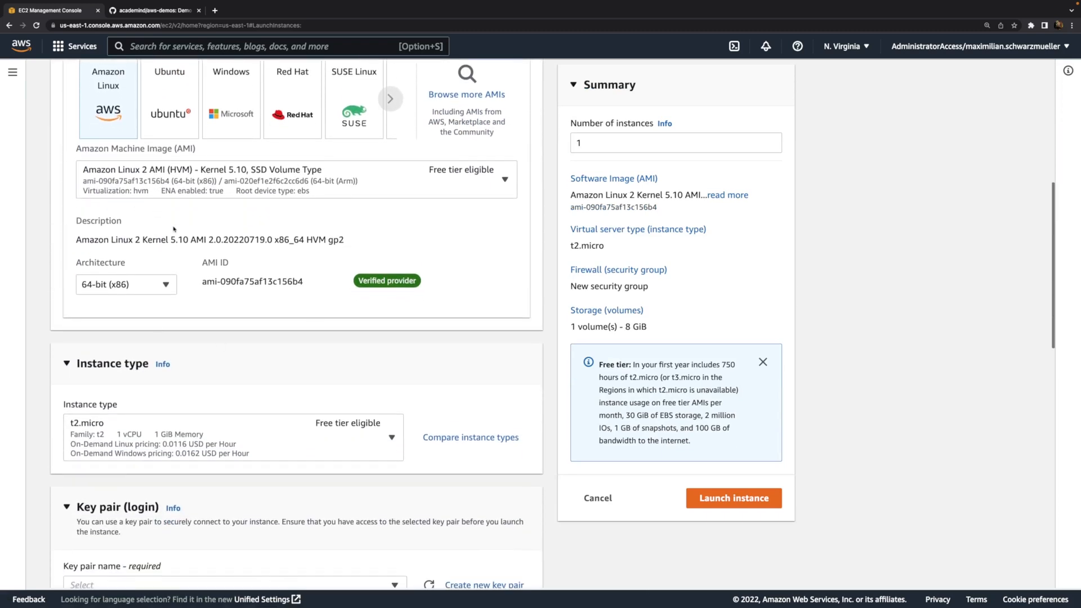
{"action": "scroll", "coordinate": [223, 345], "scroll_direction": "down", "scroll_amount": 2}
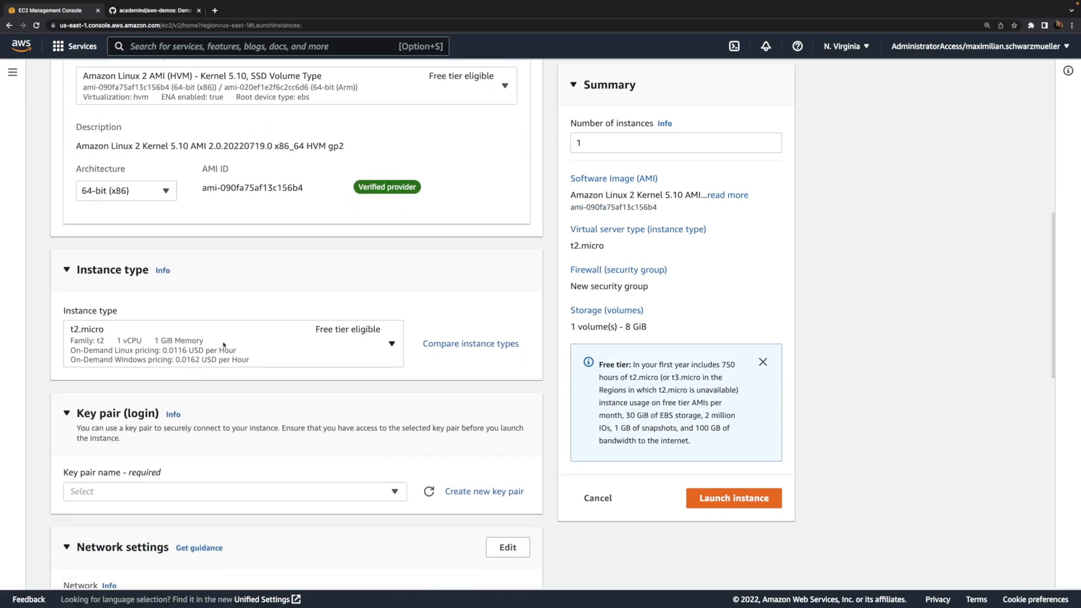
{"action": "left_click", "coordinate": [187, 498]}
{"action": "left_click", "coordinate": [168, 530]}
Use the existing security group launch-wizard-2 for the new instance's firewall.
{"action": "scroll", "coordinate": [185, 432], "scroll_direction": "down", "scroll_amount": 5}
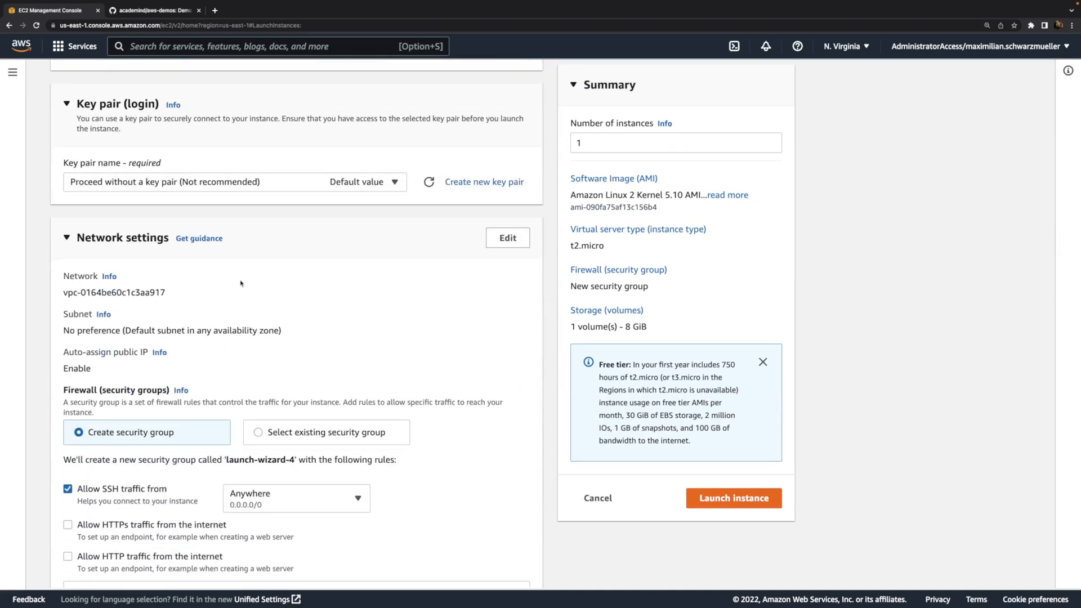
{"action": "scroll", "coordinate": [239, 282], "scroll_direction": "down", "scroll_amount": 1}
{"action": "left_click", "coordinate": [293, 378]}
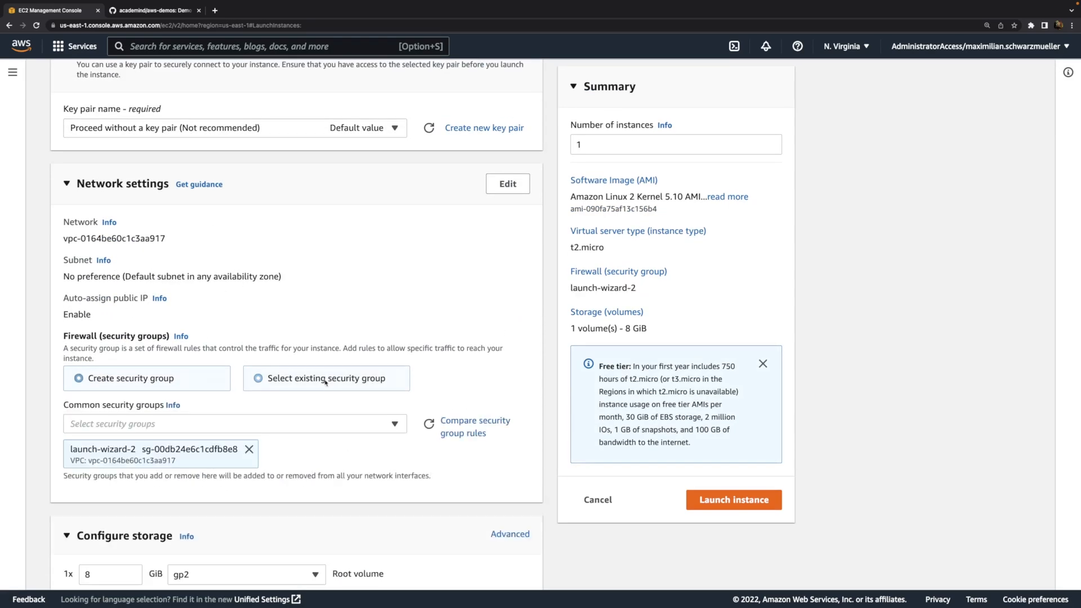
Replace the launch-wizard-2 security group with launch-wizard-1 and review its inbound rules in the rule comparison.
{"action": "left_click", "coordinate": [249, 449]}
{"action": "left_click", "coordinate": [169, 423]}
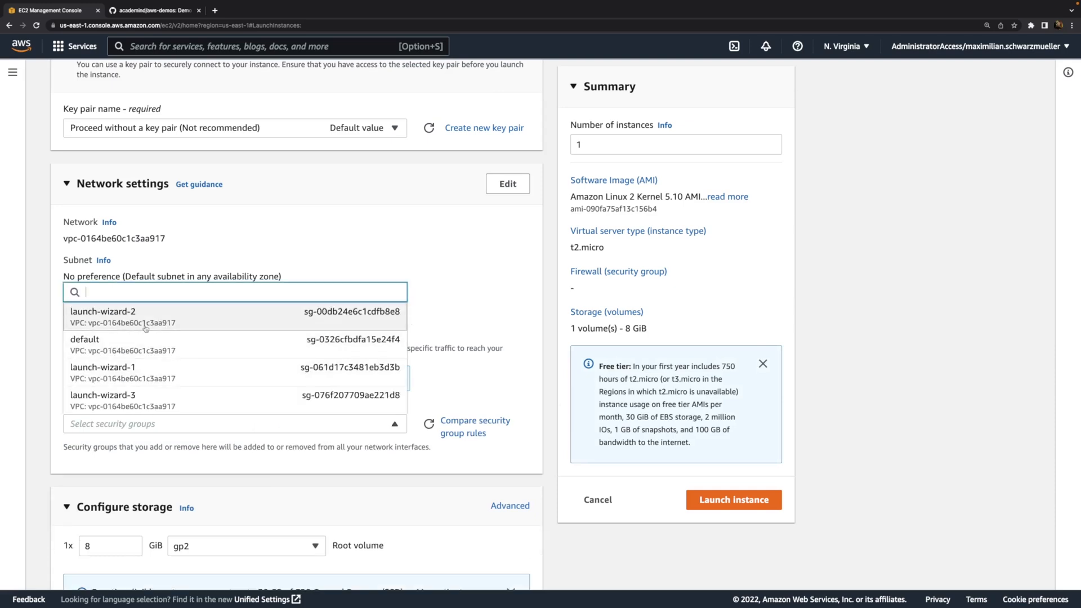
{"action": "left_click", "coordinate": [140, 376]}
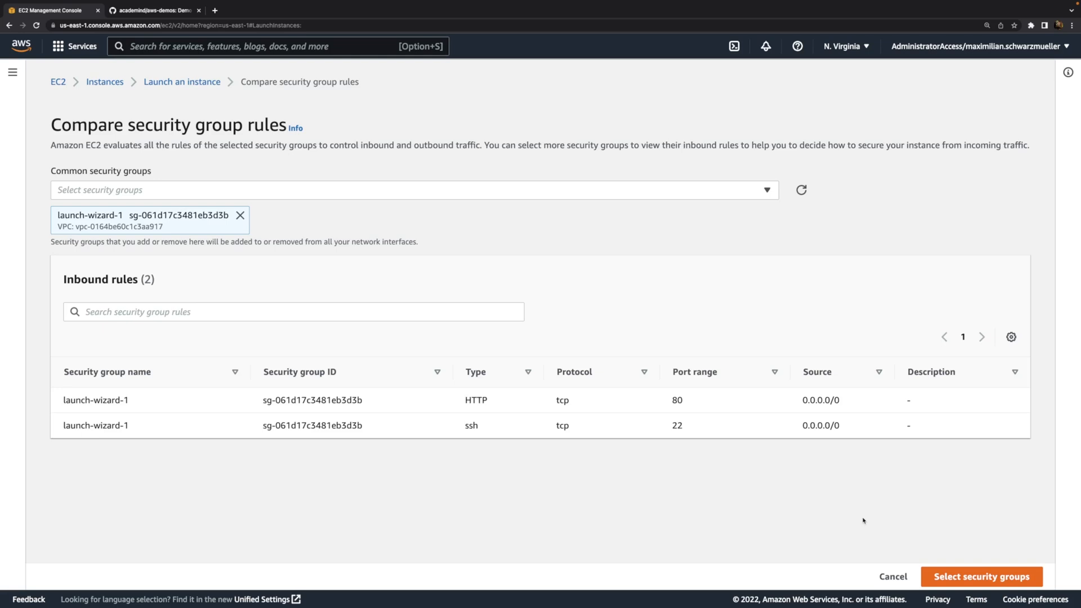
{"action": "left_click", "coordinate": [893, 576]}
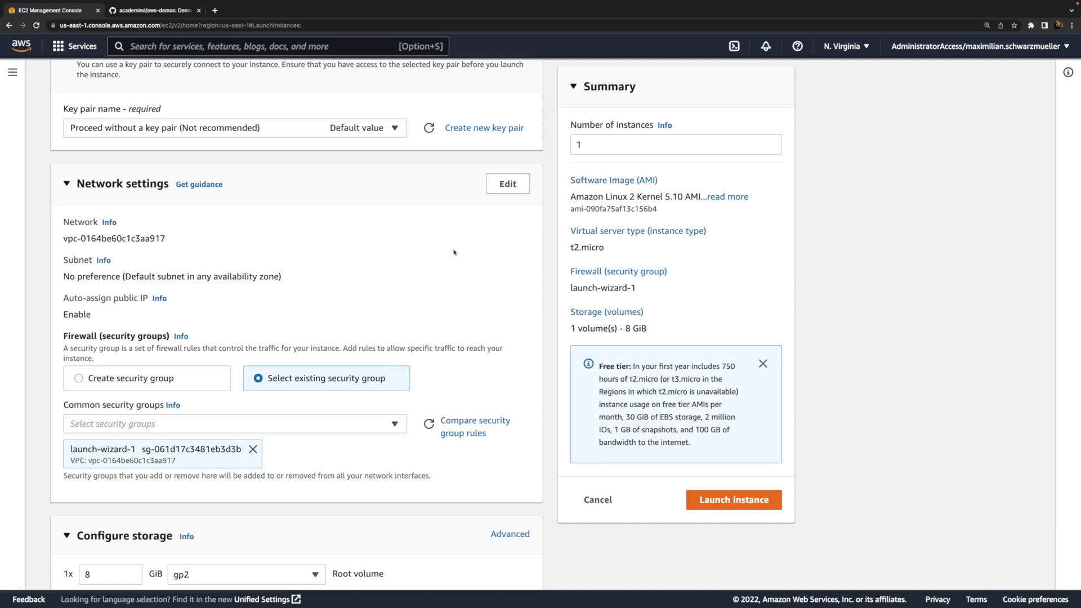
Edit the network settings to use subnet-009dad6662e1b90e8 in Availability Zone us-east-1b.
{"action": "left_click", "coordinate": [507, 184]}
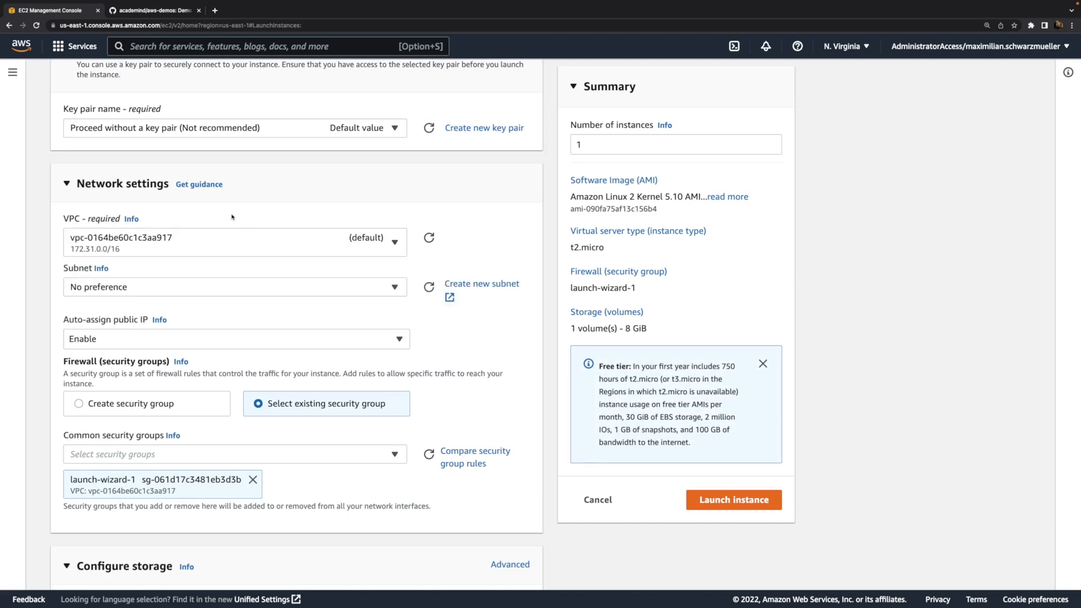
{"action": "left_click", "coordinate": [190, 283]}
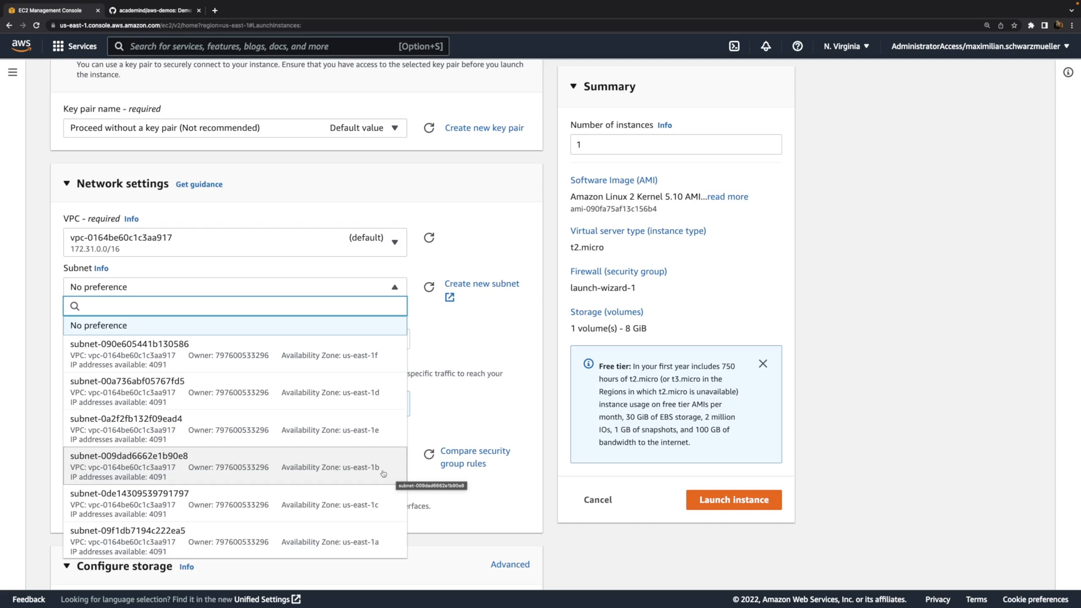
{"action": "left_click", "coordinate": [396, 477]}
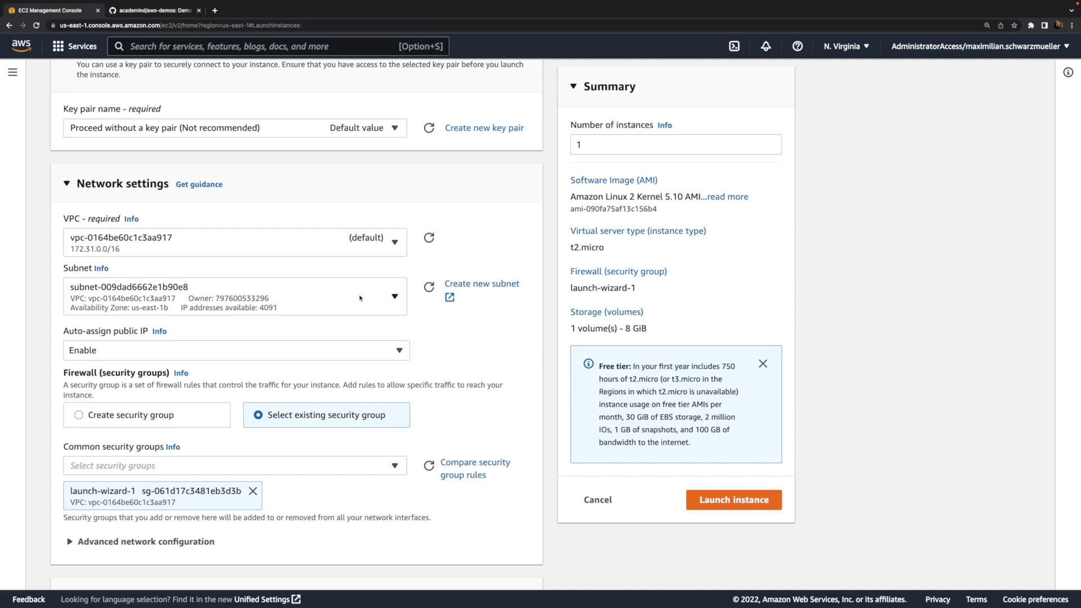
Copy the userdata.sh script into the User data field of the new instance's advanced details.
{"action": "scroll", "coordinate": [319, 463], "scroll_direction": "down", "scroll_amount": 3}
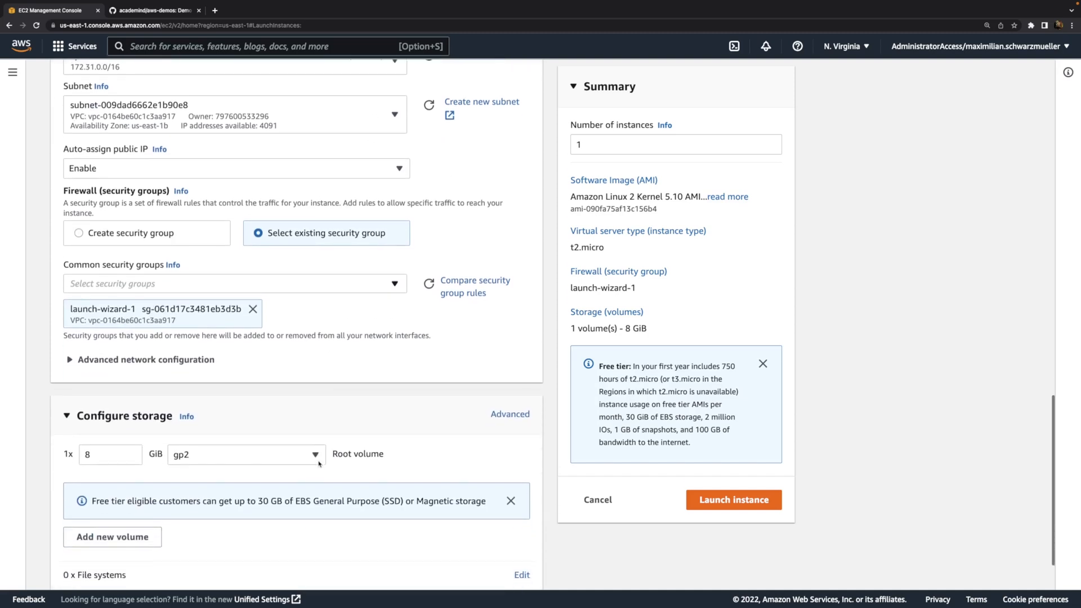
{"action": "scroll", "coordinate": [319, 463], "scroll_direction": "down", "scroll_amount": 1}
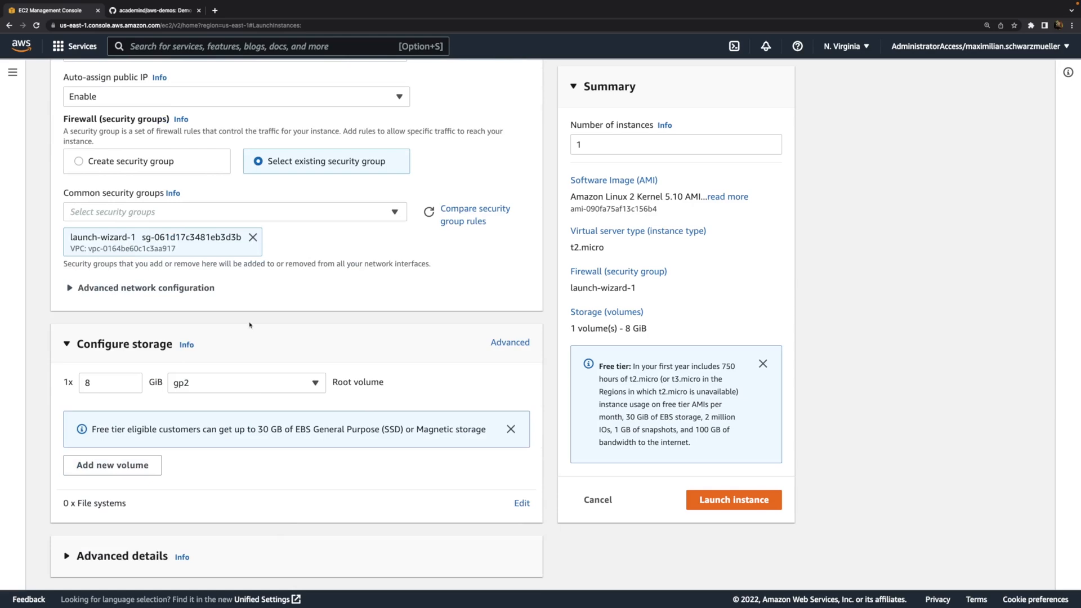
{"action": "left_click", "coordinate": [274, 554]}
{"action": "scroll", "coordinate": [304, 476], "scroll_direction": "down", "scroll_amount": 10}
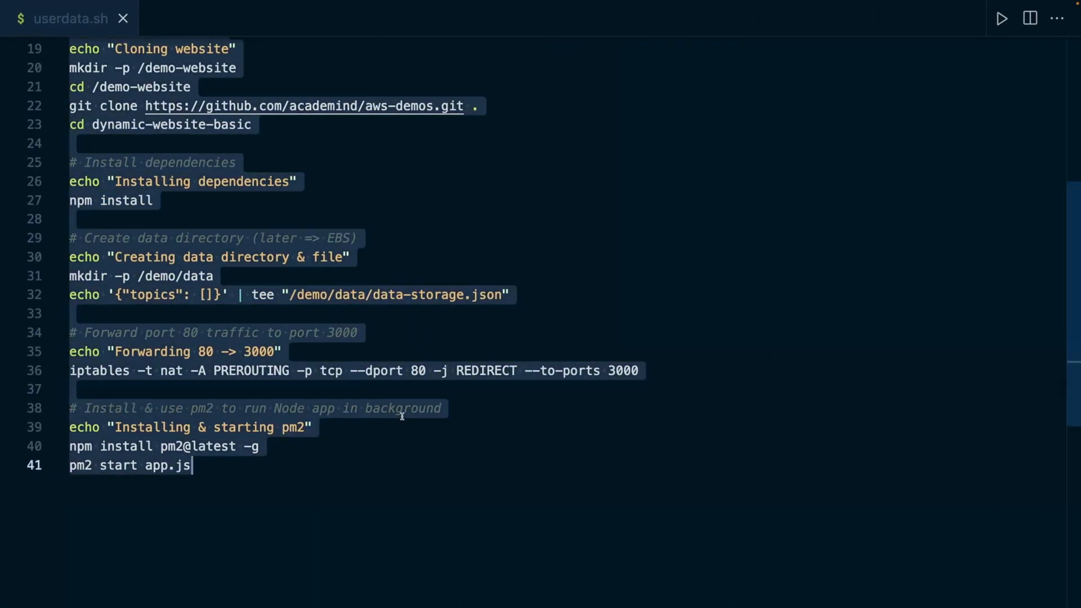
{"action": "key", "text": "ctrl+Right"}
{"action": "left_click", "coordinate": [261, 462]}
{"action": "key", "text": "super+v"}
Review the user data lines that create the /demo/data directory and the data-storage.json file.
{"action": "scroll", "coordinate": [234, 433], "scroll_direction": "up", "scroll_amount": 1}
{"action": "triple_click", "coordinate": [234, 436]}
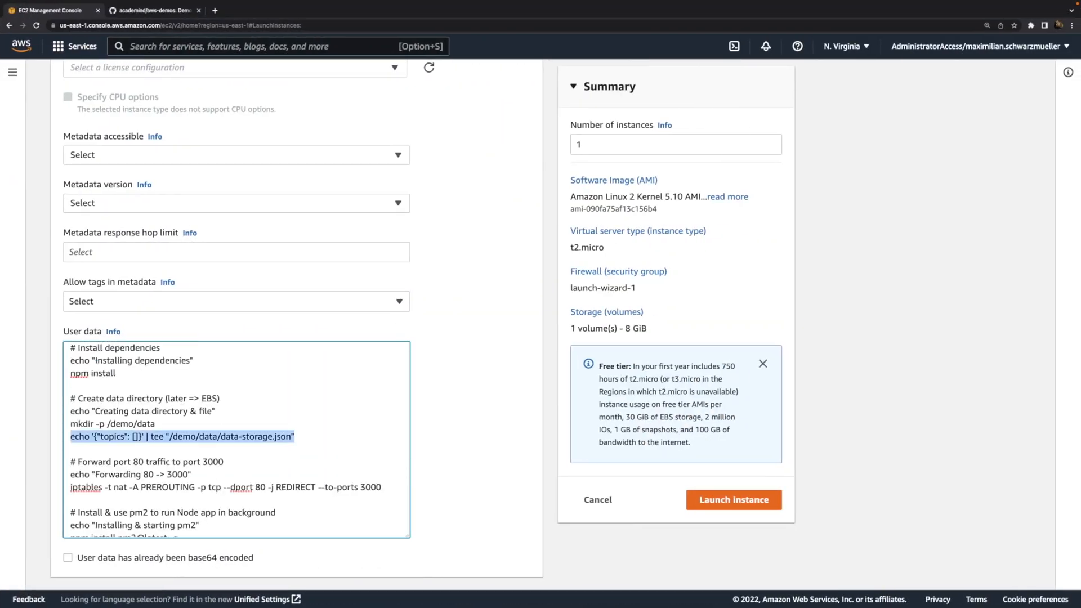
{"action": "key", "text": "shift+Up"}
{"action": "key", "text": "shift+Up"}
{"action": "key", "text": "shift+Up"}
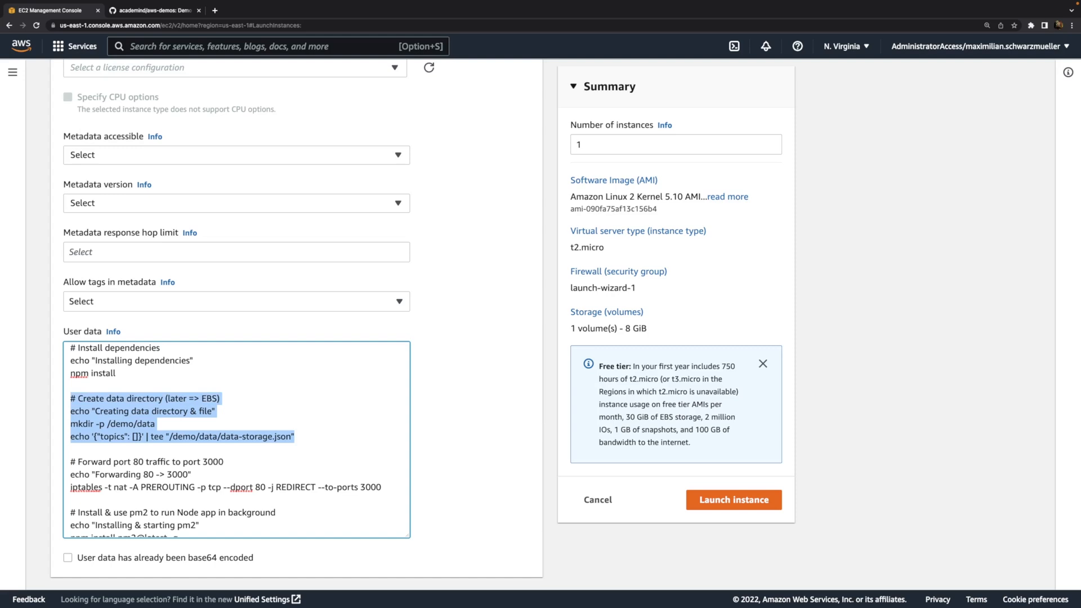
{"action": "left_click", "coordinate": [492, 493]}
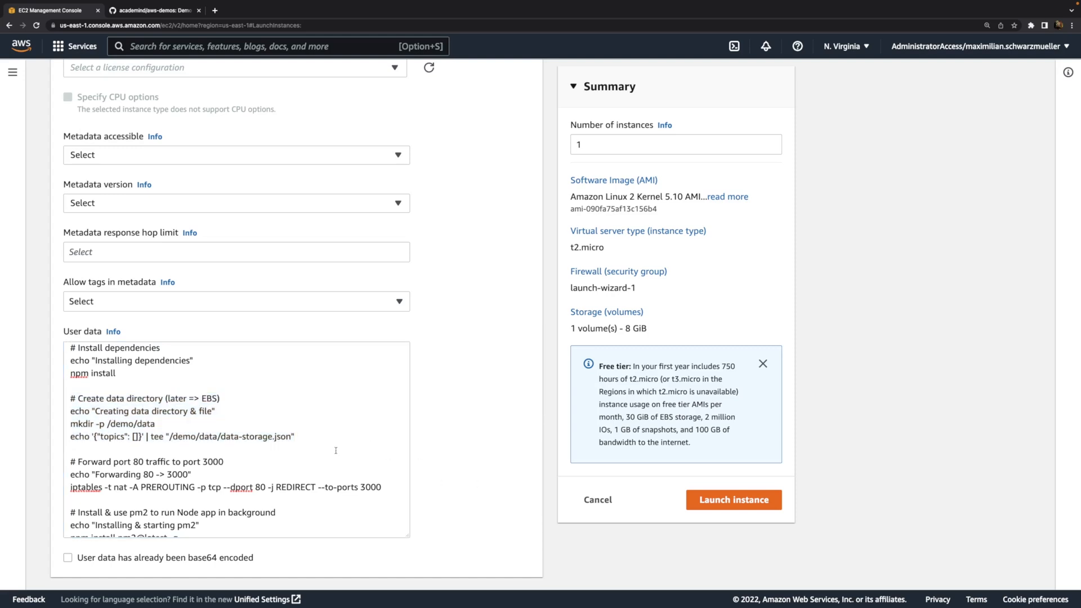
Launch the instance and show its details in the refreshed instance list.
{"action": "scroll", "coordinate": [335, 450], "scroll_direction": "down", "scroll_amount": 1}
{"action": "left_click", "coordinate": [734, 500]}
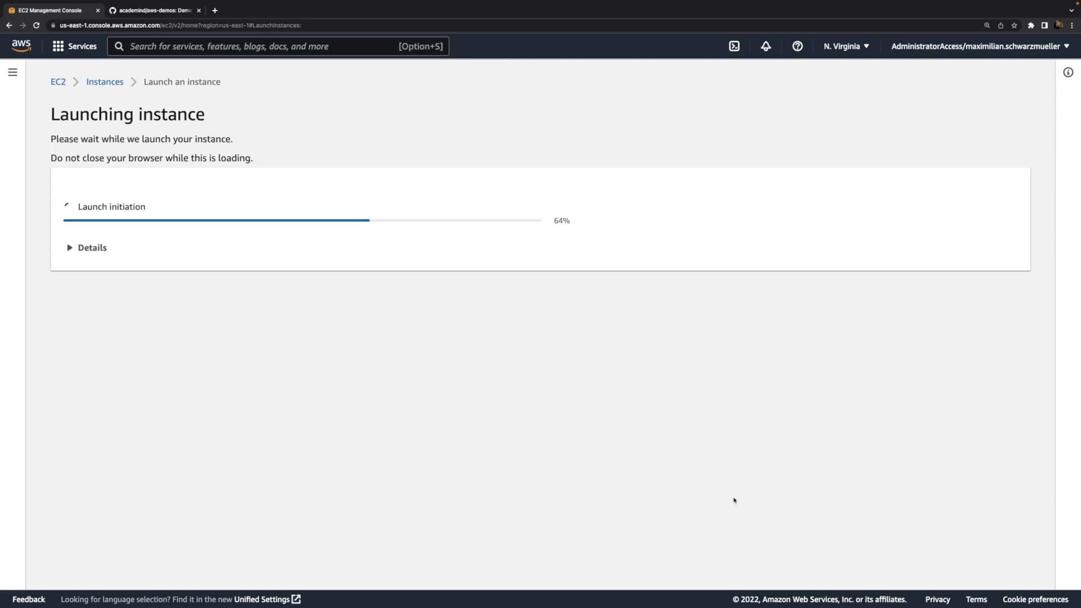
{"action": "left_click", "coordinate": [957, 414]}
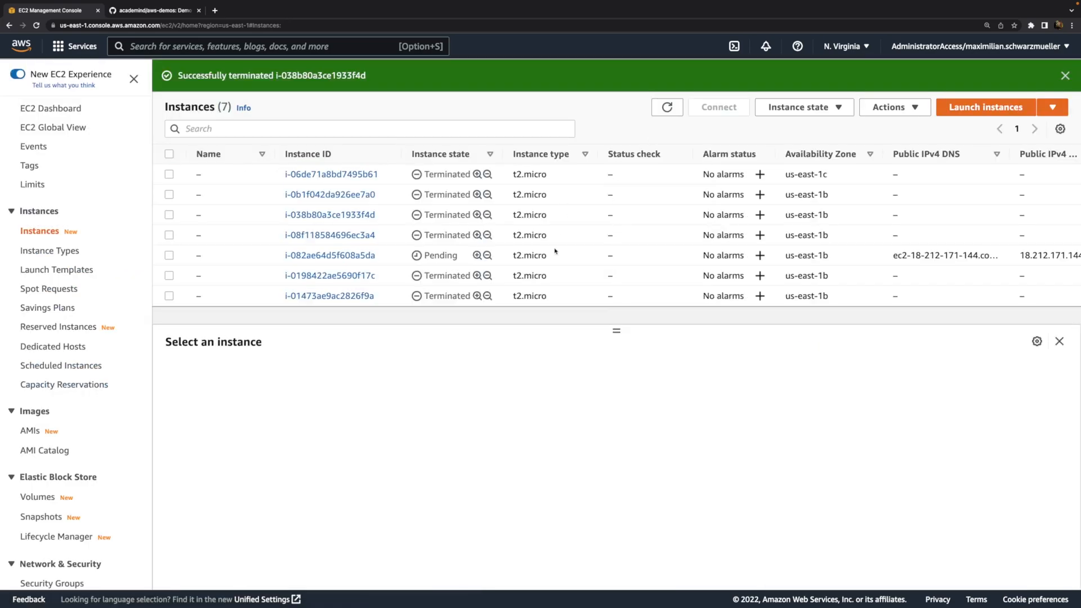
{"action": "left_click", "coordinate": [570, 255]}
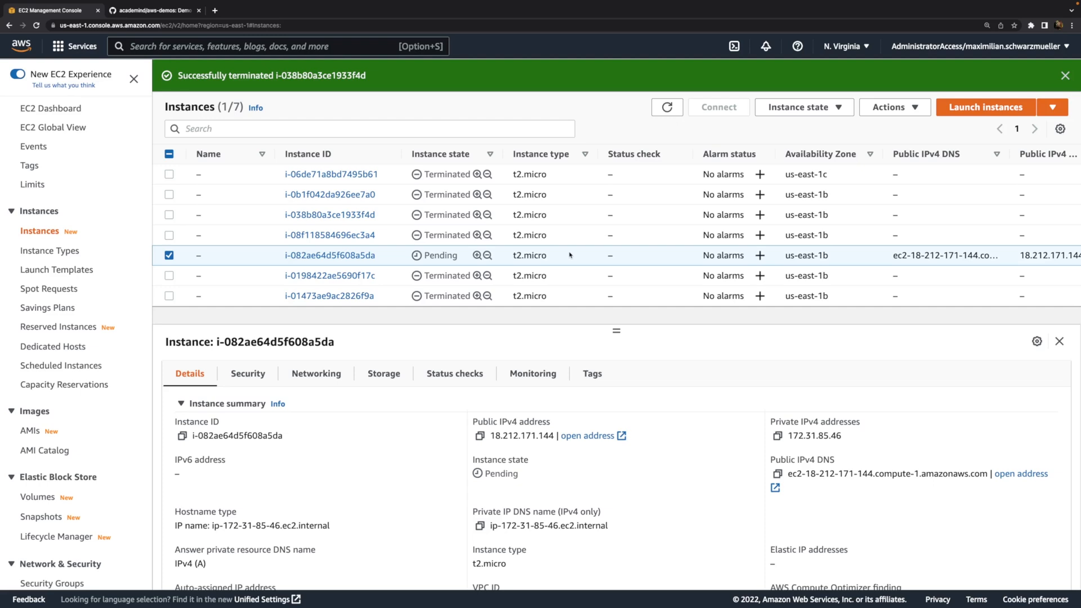
{"action": "left_click", "coordinate": [667, 107]}
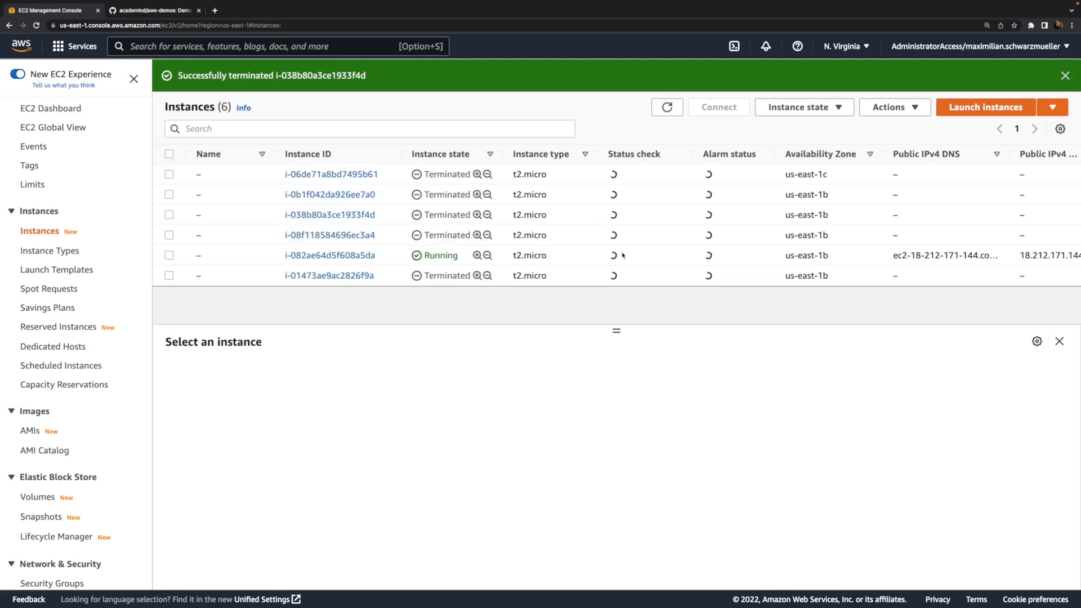
{"action": "left_click", "coordinate": [589, 257]}
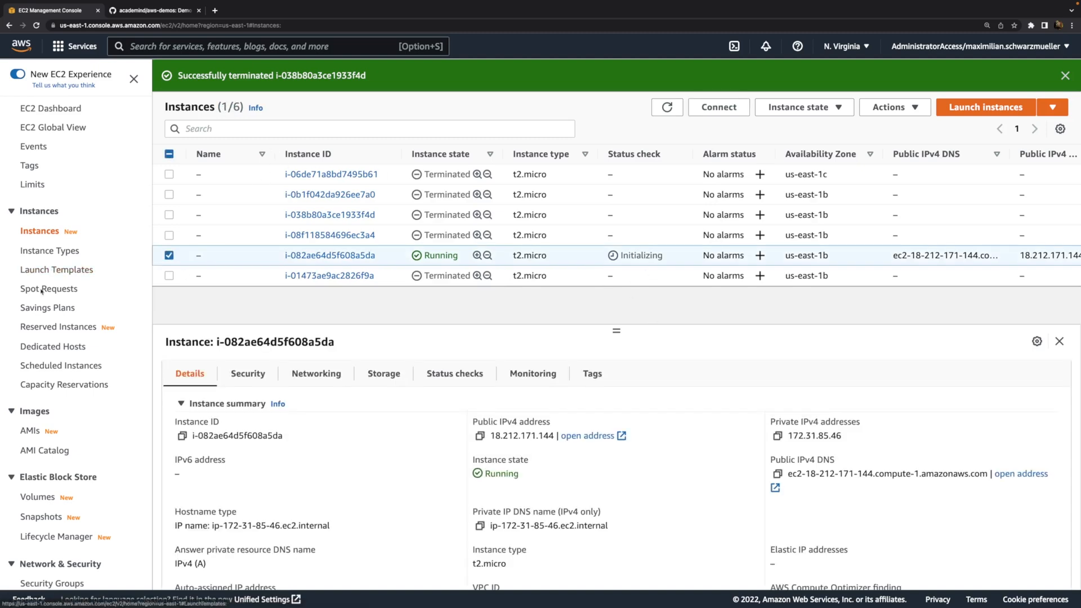
Refresh the EBS volume list and inspect the 2 GiB and 8 GiB volumes.
{"action": "left_click", "coordinate": [38, 496]}
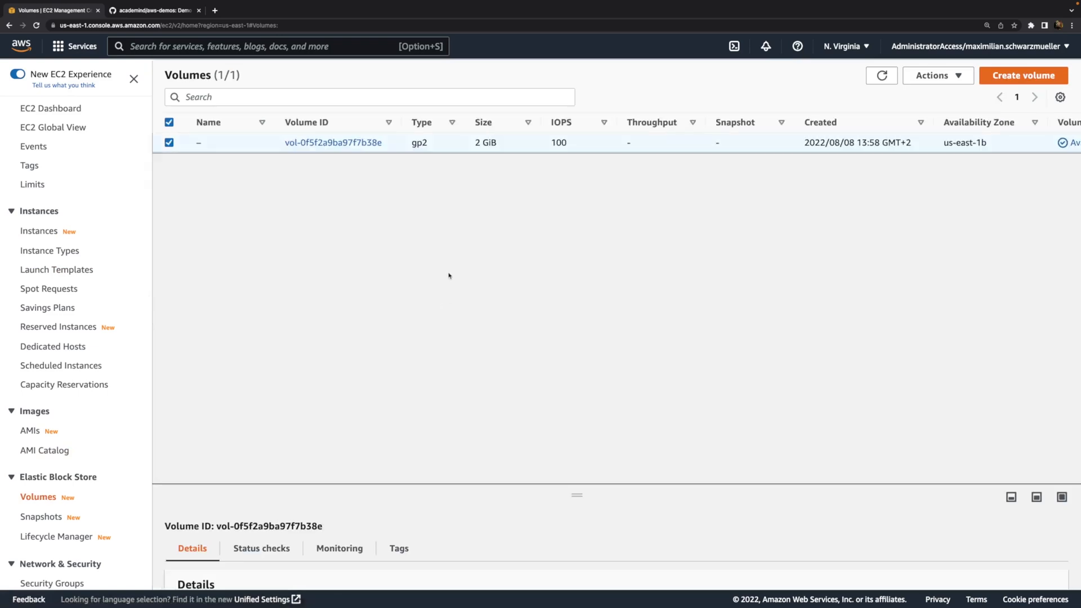
{"action": "left_click", "coordinate": [881, 75]}
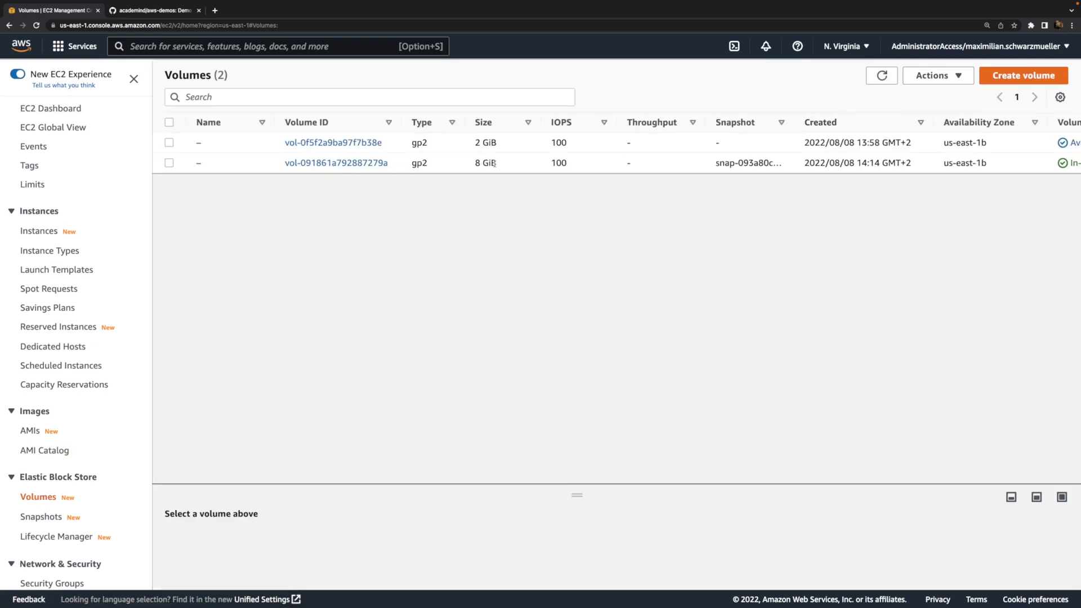
{"action": "left_click", "coordinate": [516, 143]}
{"action": "left_click", "coordinate": [532, 166]}
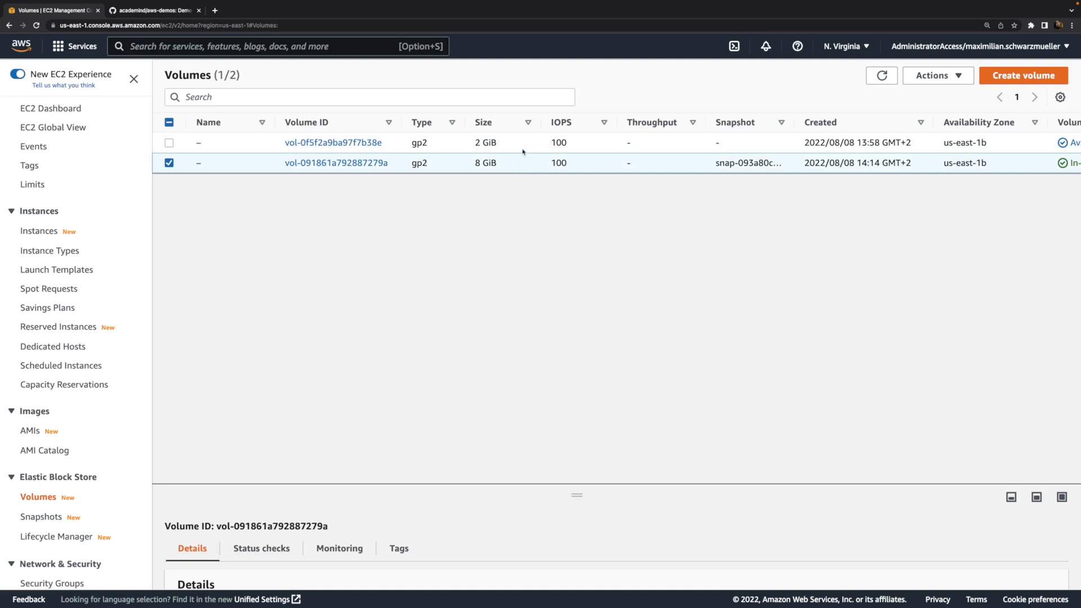
Attach the 2 GiB volume to instance i-082ae64d5f608a5da with device name /dev/sdf.
{"action": "left_click", "coordinate": [516, 145]}
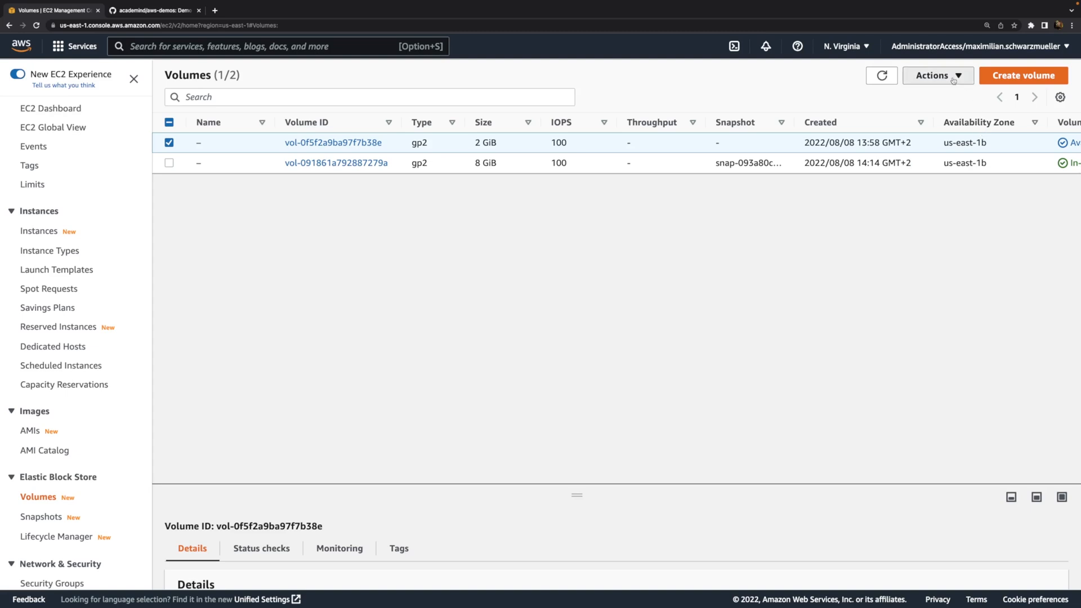
{"action": "left_click", "coordinate": [934, 76]}
{"action": "left_click", "coordinate": [874, 176]}
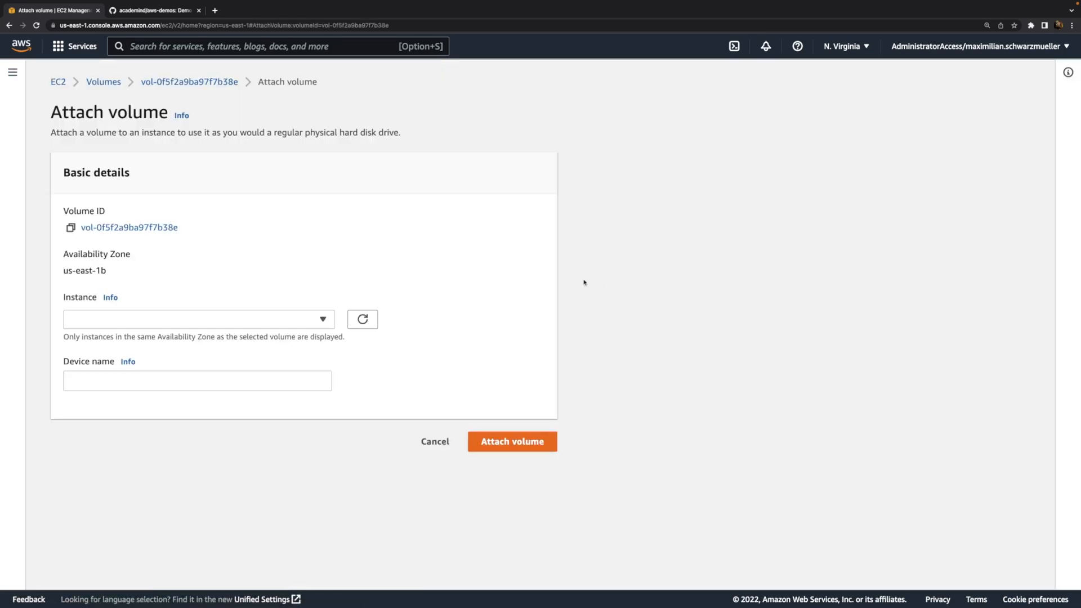
{"action": "left_click", "coordinate": [324, 323]}
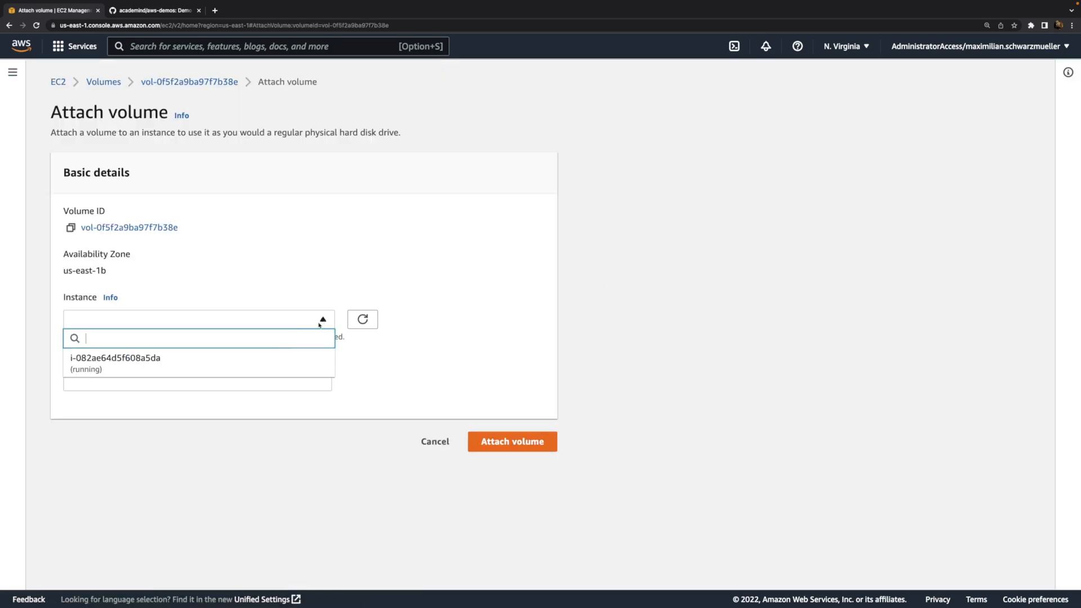
{"action": "left_click", "coordinate": [265, 365]}
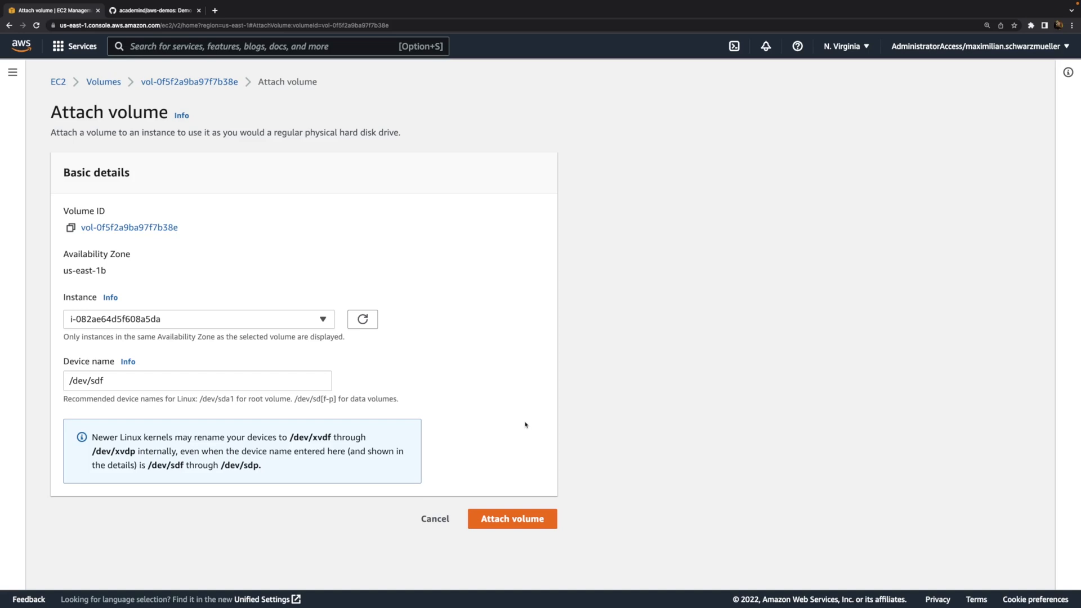
{"action": "left_click", "coordinate": [509, 518]}
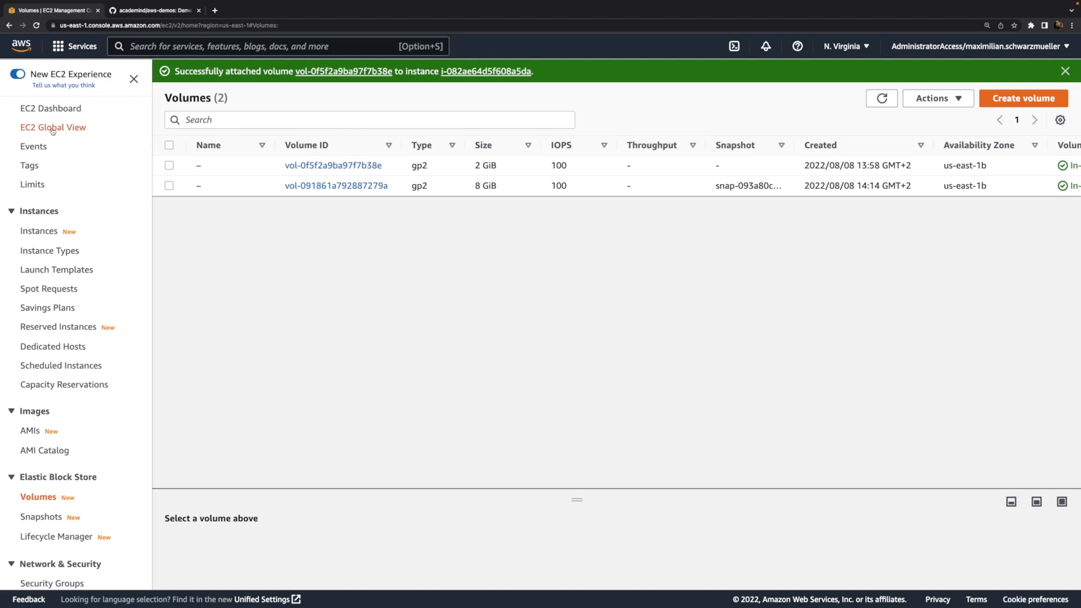
Connect to the running instance through EC2 Instance Connect with the user name ec2-user.
{"action": "left_click", "coordinate": [39, 231]}
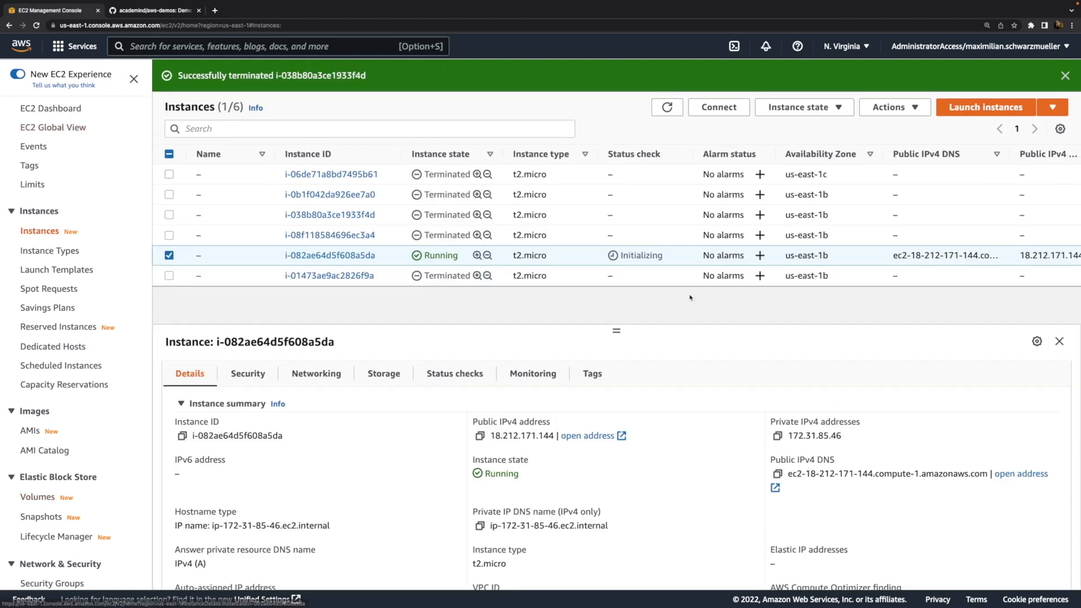
{"action": "left_click", "coordinate": [718, 107]}
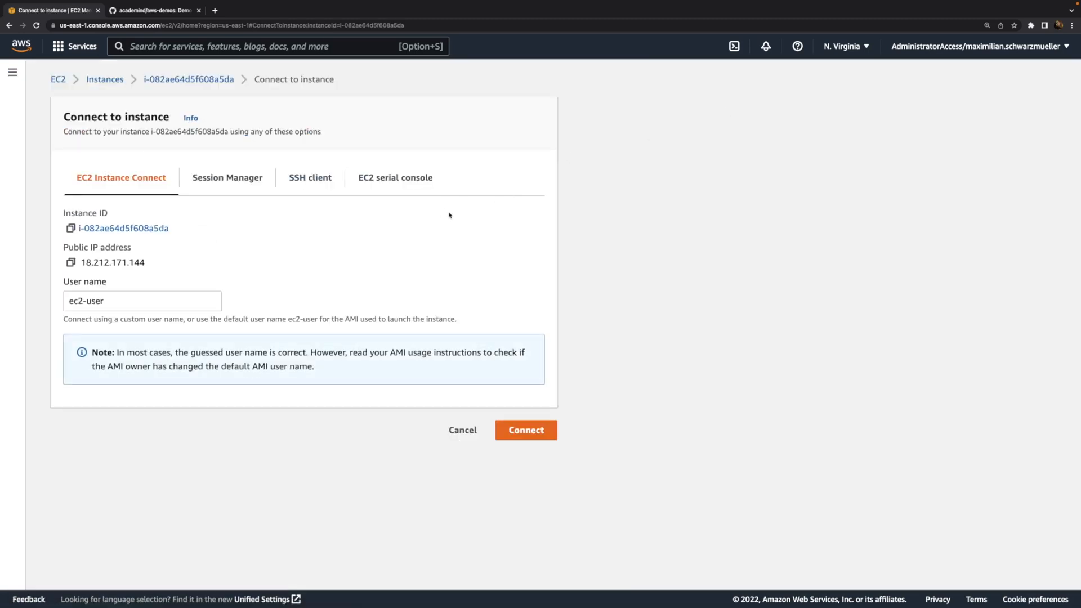
{"action": "left_click", "coordinate": [526, 430]}
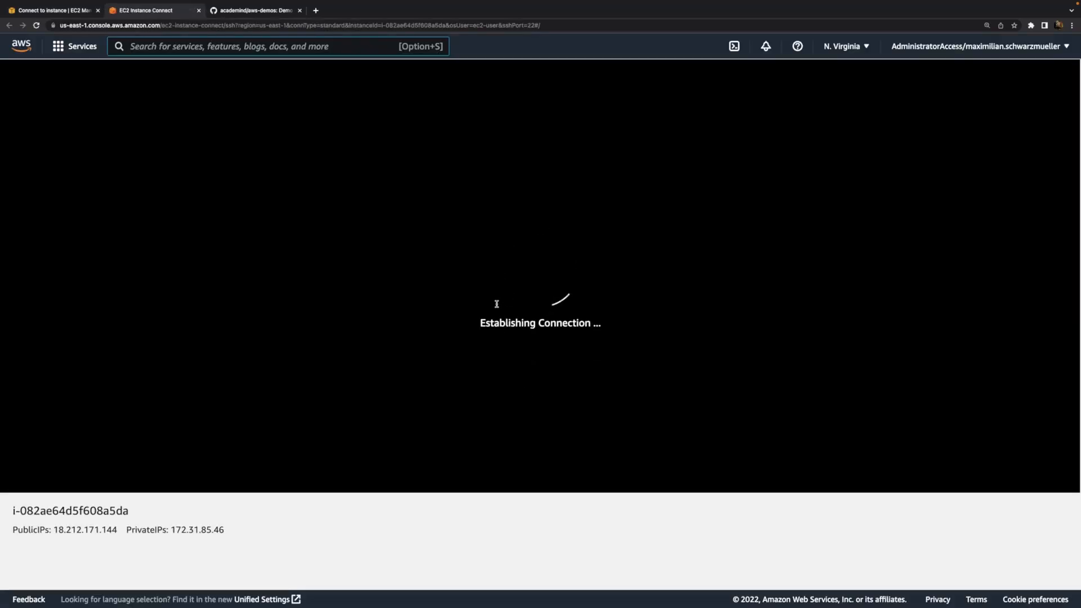
{"action": "left_click", "coordinate": [496, 304]}
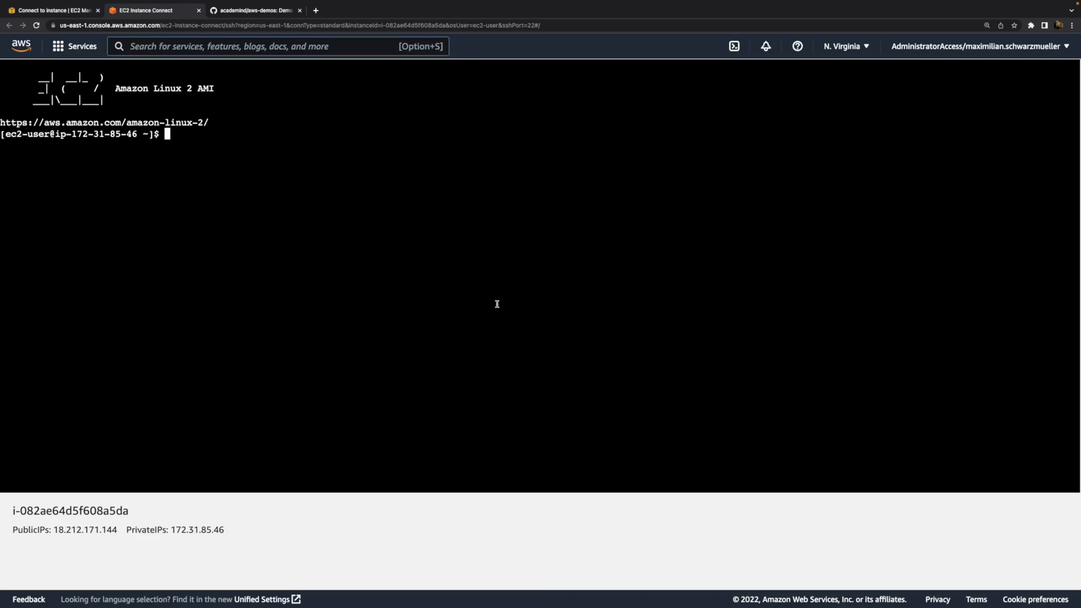
Mount the device /dev/xvdf at /demo with sudo in the instance's terminal.
{"action": "key", "text": "super+plus"}
{"action": "key", "text": "super+plus"}
{"action": "key", "text": "super+plus"}
{"action": "key", "text": "super+plus"}
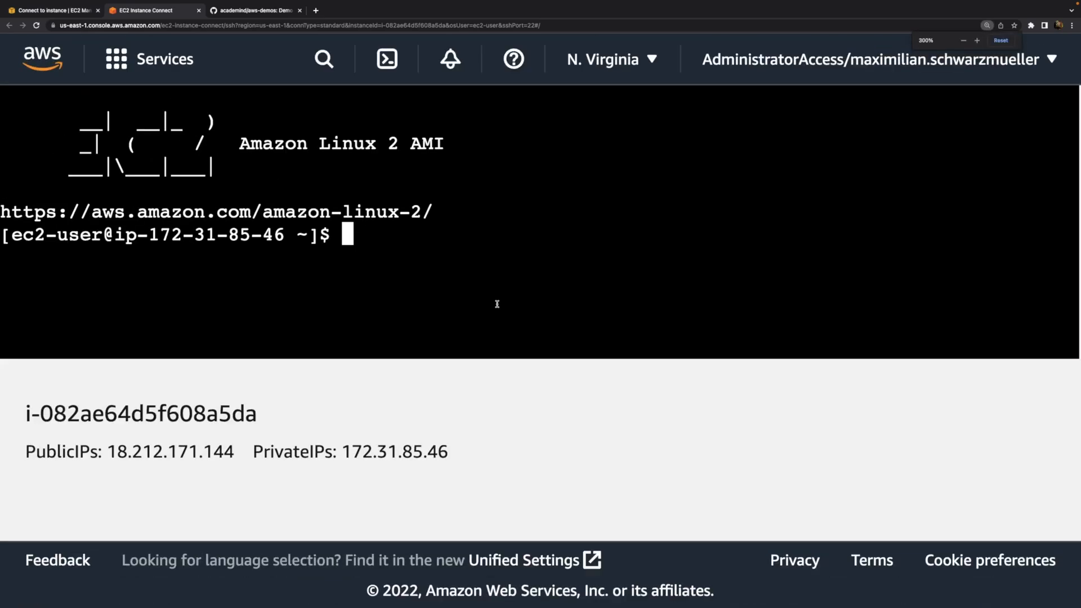
{"action": "key", "text": "super+minus"}
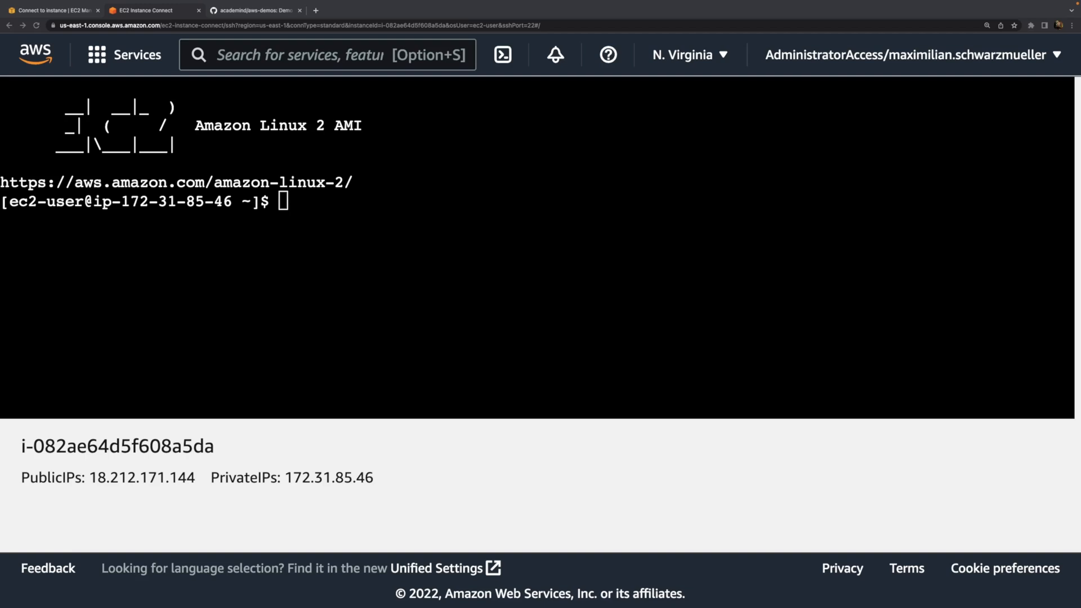
{"action": "left_click", "coordinate": [463, 290]}
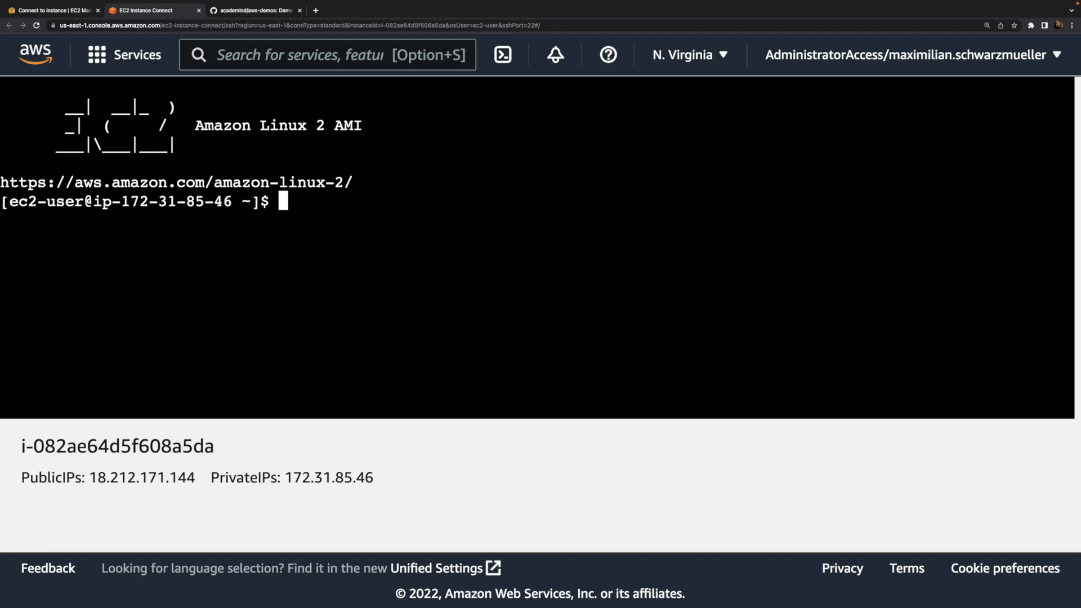
{"action": "type", "text": "sudo "}
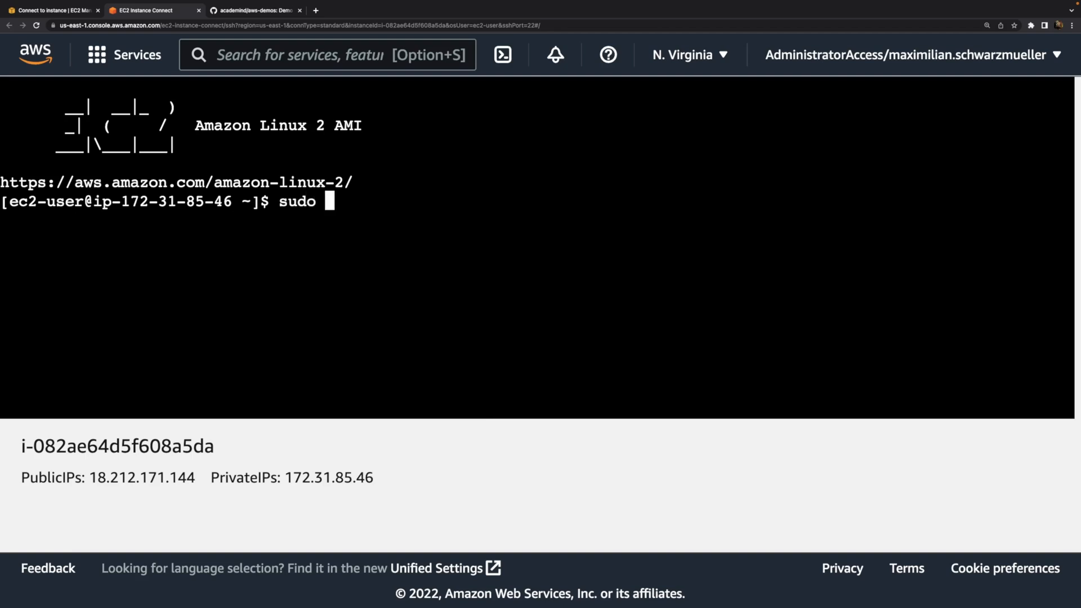
{"action": "type", "text": "mount "}
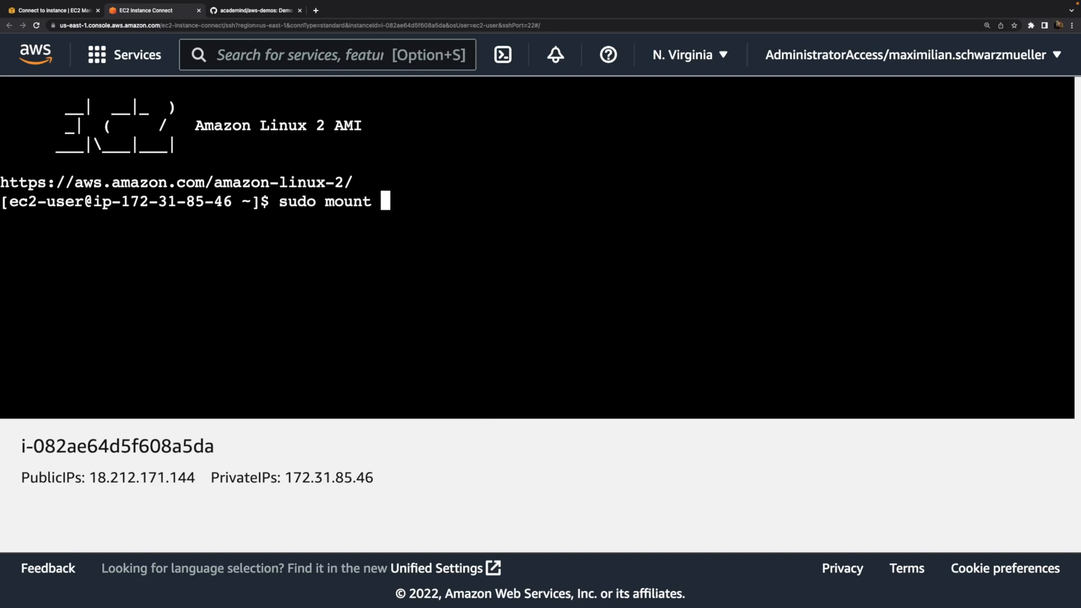
{"action": "type", "text": "/dev/"}
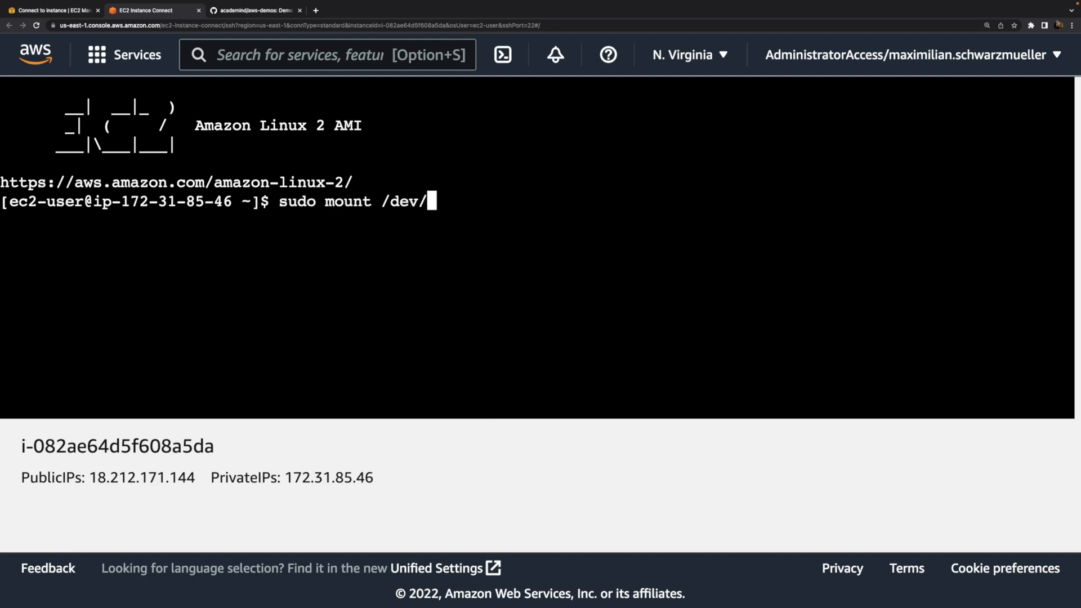
{"action": "type", "text": "xvdf /demo"}
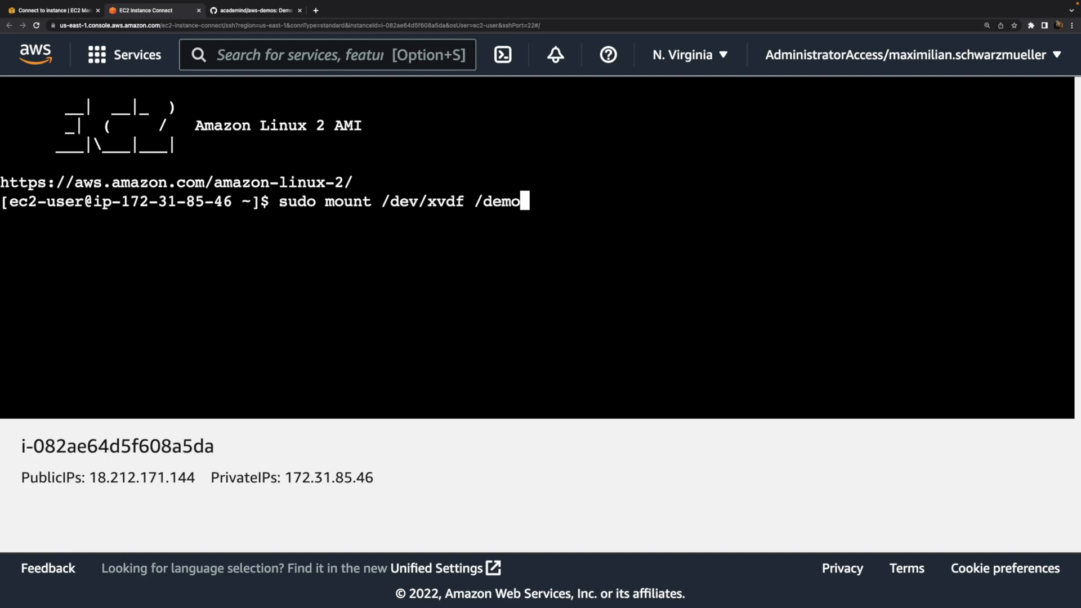
{"action": "key", "text": "Return"}
Change into /demo and its data folder, listing the contents of each directory.
{"action": "type", "text": "cd /demo"}
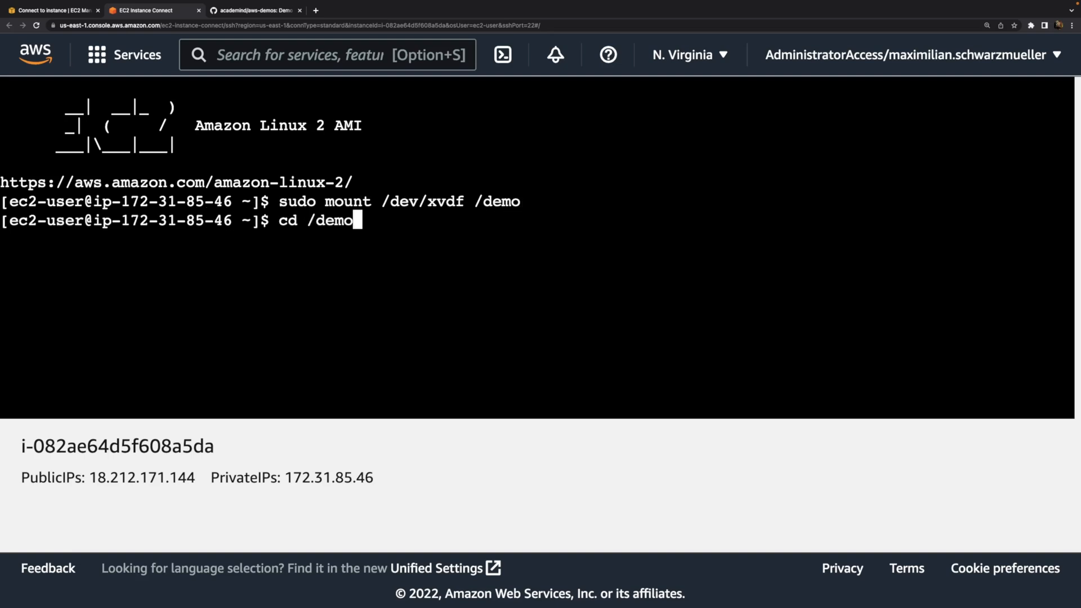
{"action": "key", "text": "Return"}
{"action": "type", "text": "ls"}
{"action": "key", "text": "Return"}
{"action": "type", "text": "cd /demo"}
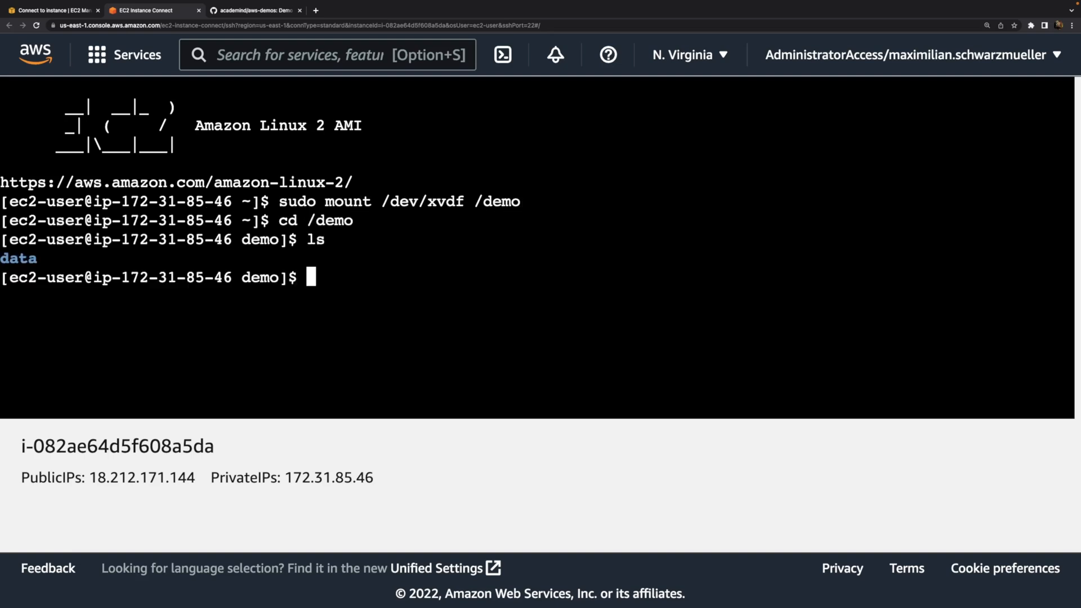
{"action": "type", "text": "data"}
{"action": "key", "text": "Return"}
{"action": "type", "text": "ls"}
{"action": "key", "text": "Return"}
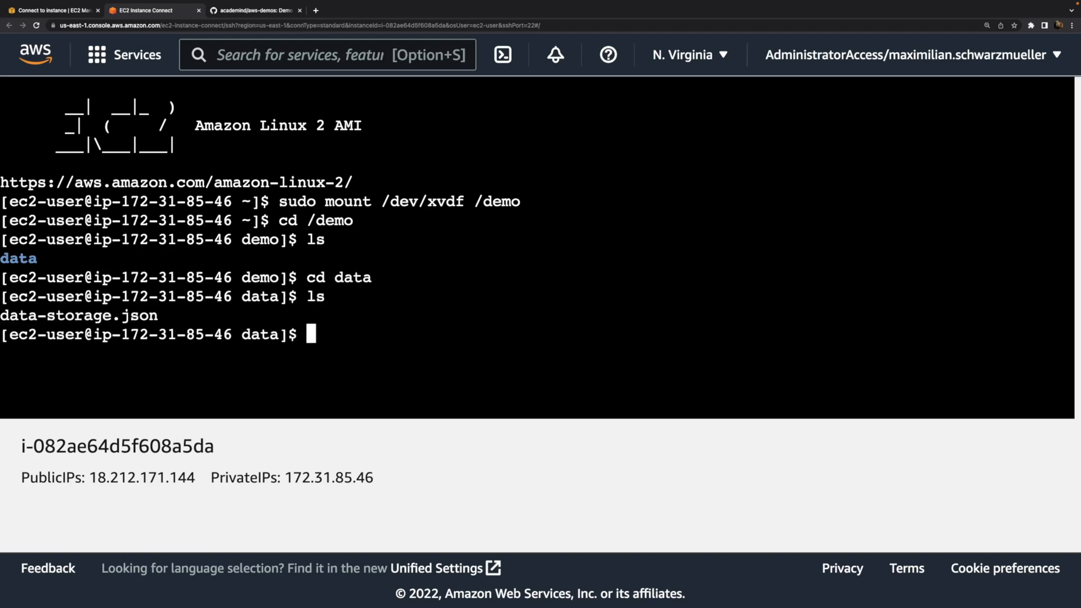
Print data-storage.json with cat and examine the title and statement of the stored topic.
{"action": "type", "text": "cat dat"}
{"action": "key", "text": "Tab"}
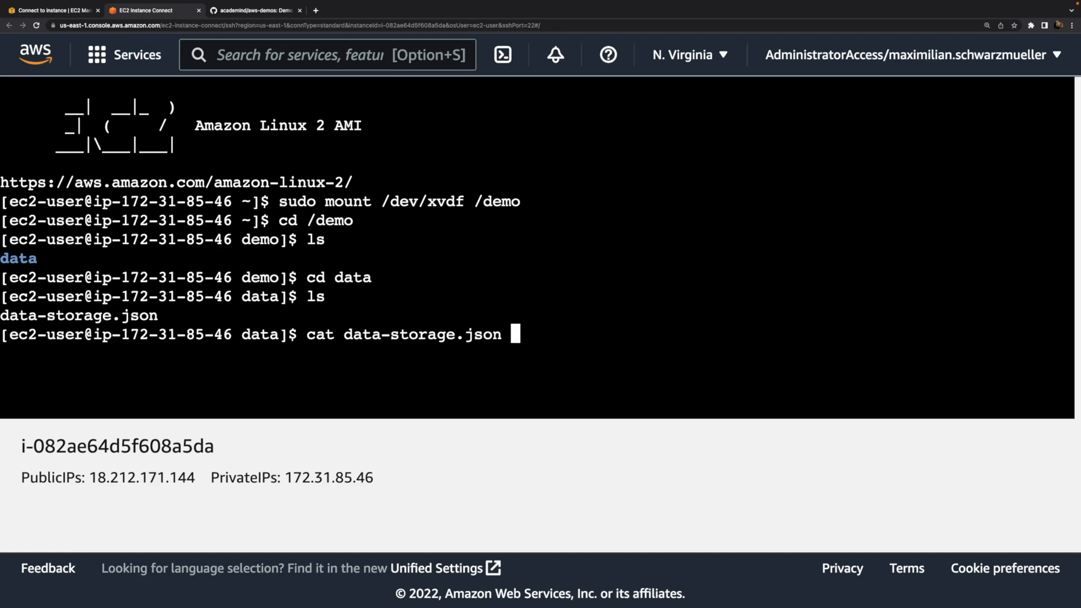
{"action": "key", "text": "Return"}
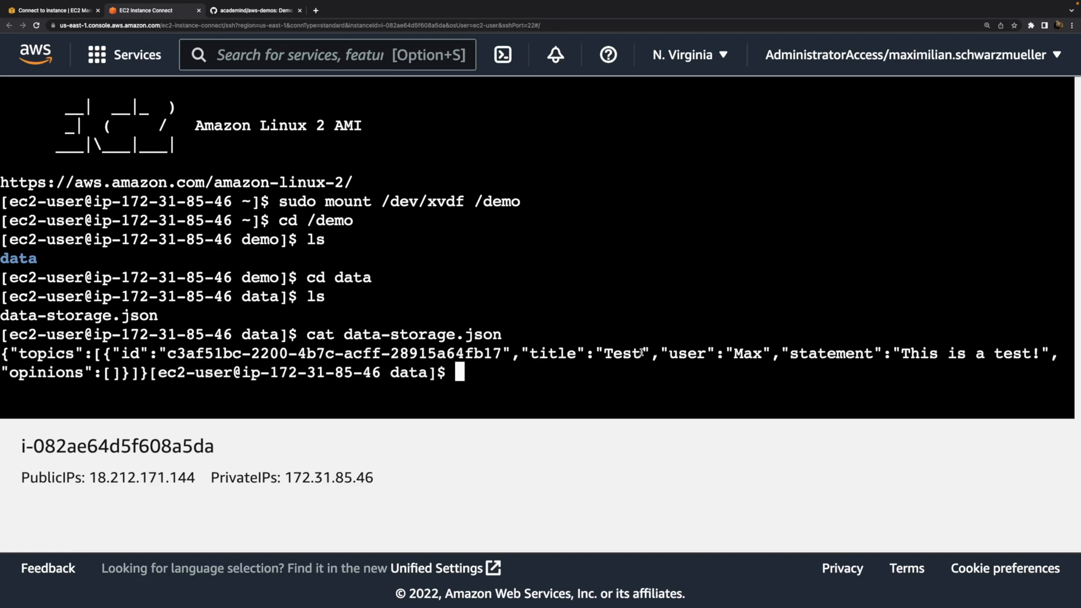
{"action": "left_click_drag", "start_coordinate": [630, 353], "coordinate": [932, 353]}
{"action": "left_click_drag", "start_coordinate": [1017, 355], "coordinate": [802, 348]}
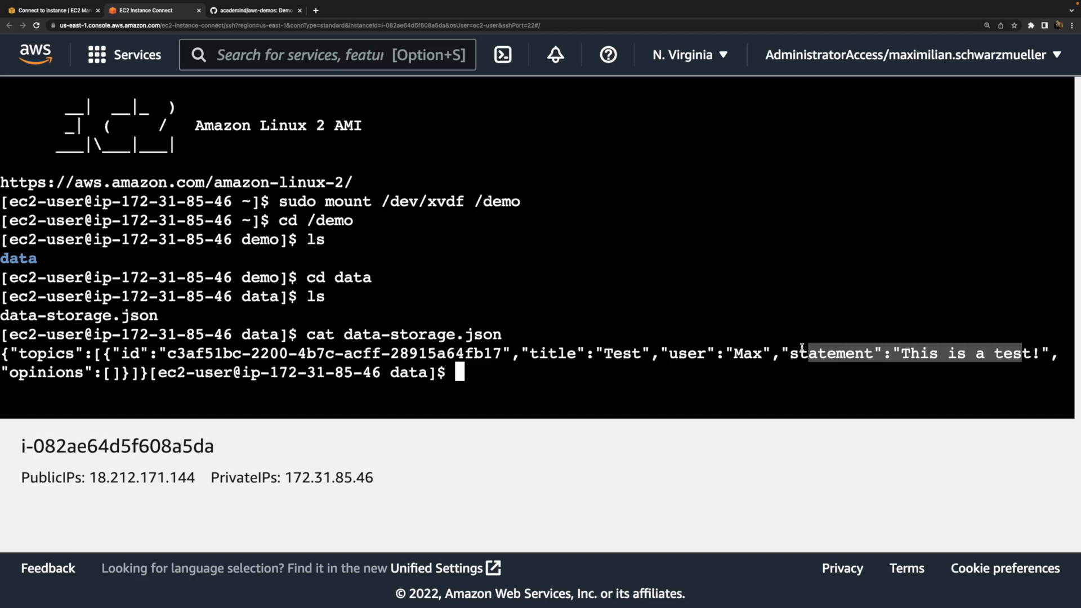
{"action": "left_click", "coordinate": [651, 258]}
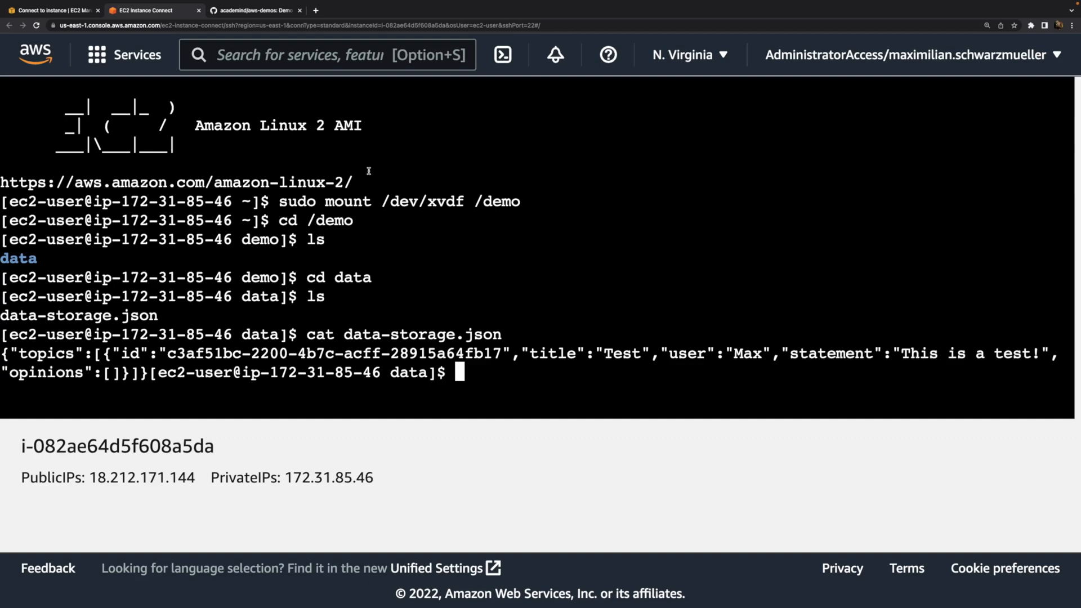
Copy the public IPv4 DNS of instance i-082ae64d5f608a5da and load it in a new browser tab.
{"action": "left_click", "coordinate": [50, 11]}
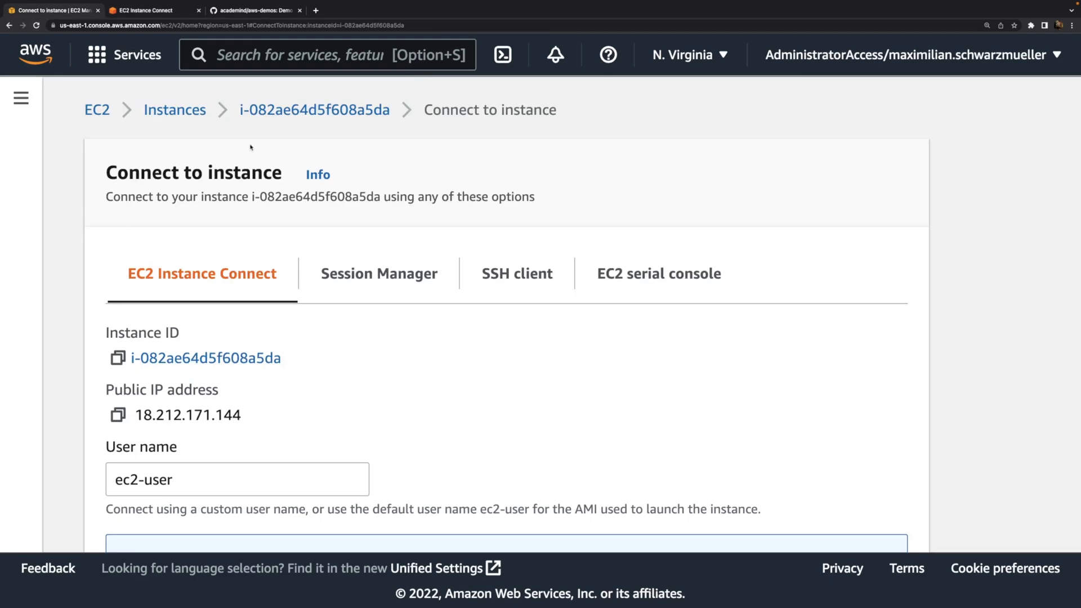
{"action": "key", "text": "super+minus"}
{"action": "left_click", "coordinate": [234, 114]}
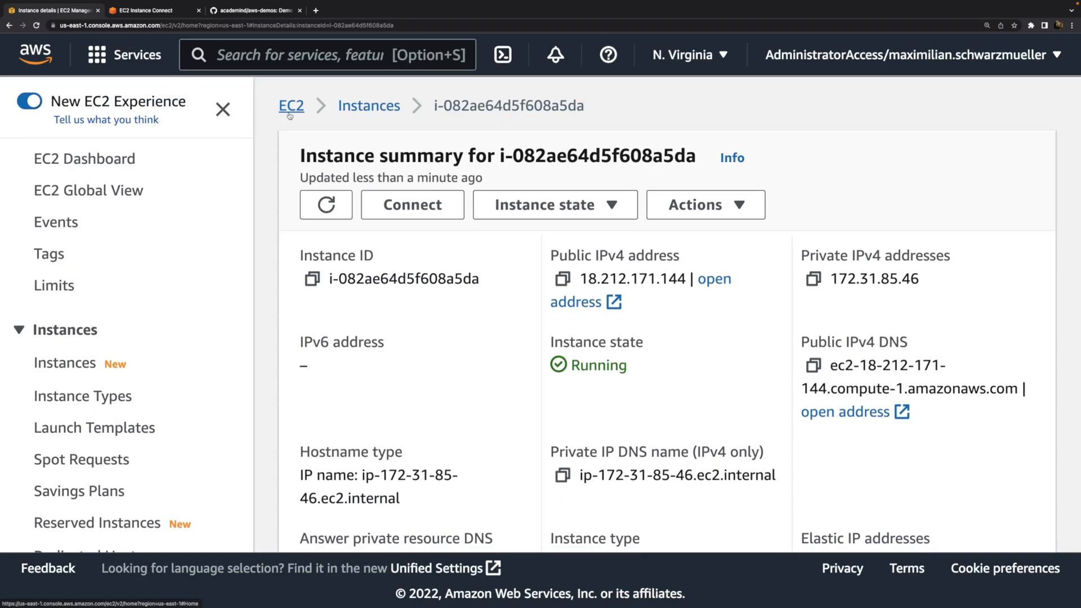
{"action": "key", "text": "super+minus"}
{"action": "left_click", "coordinate": [785, 227]}
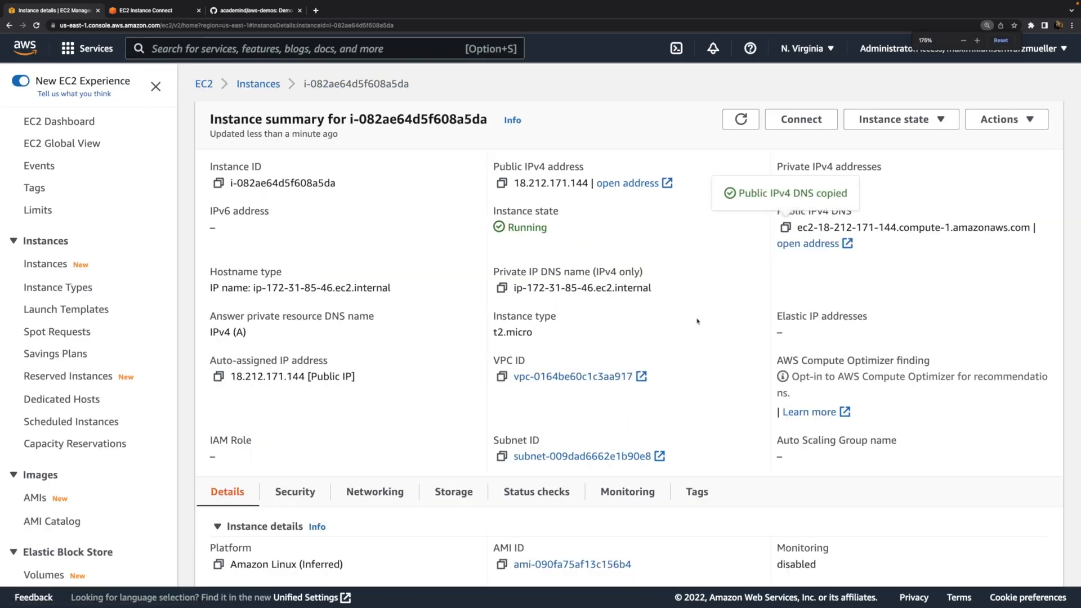
{"action": "key", "text": "super+t"}
{"action": "key", "text": "super+v"}
{"action": "key", "text": "Return"}
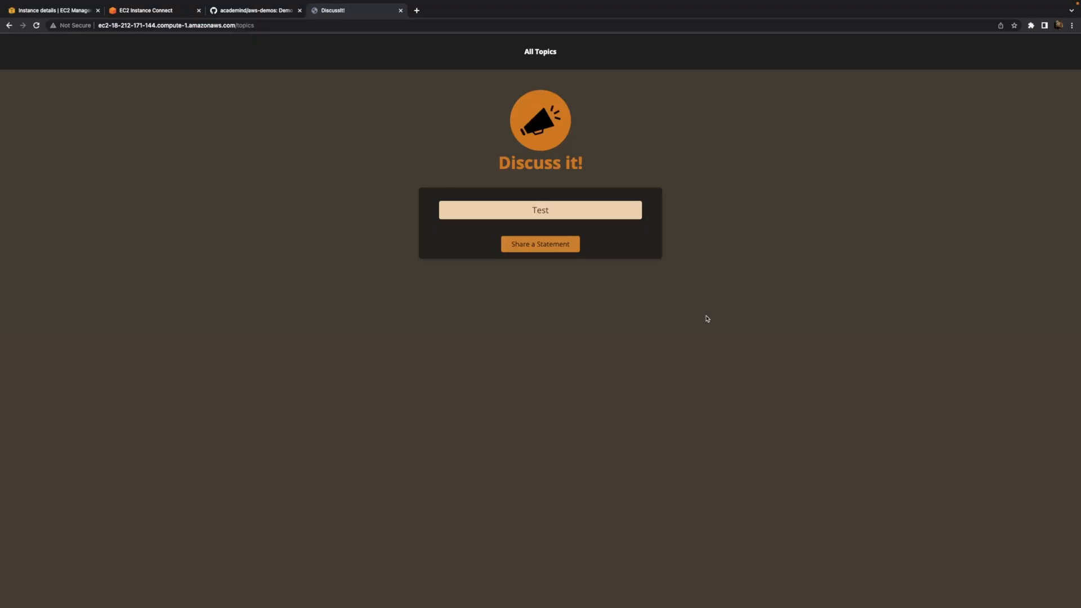
Open the Test topic on the demo site and check its stored statement.
{"action": "key", "text": "super+equal"}
{"action": "key", "text": "super+equal"}
{"action": "key", "text": "super+equal"}
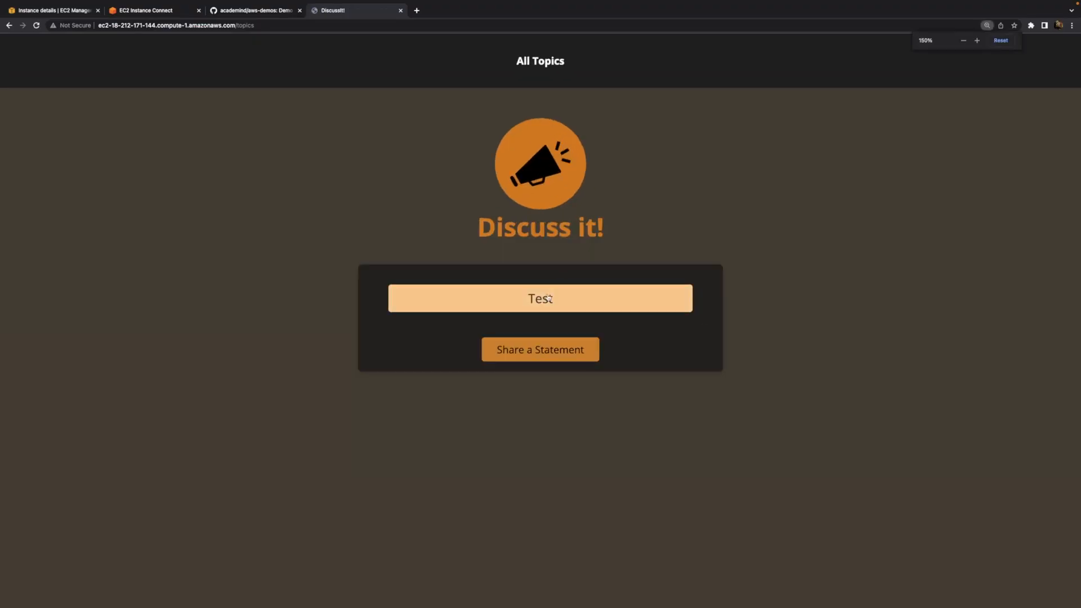
{"action": "left_click", "coordinate": [559, 300]}
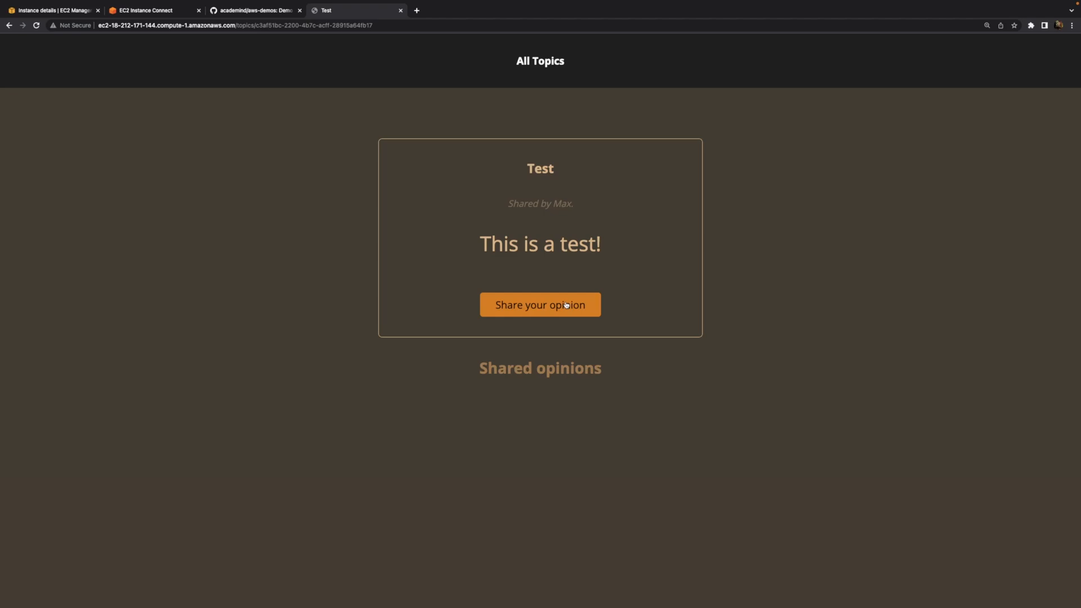
Return to the EC2 console and terminate the running instance i-082ae64d5f608a5da.
{"action": "left_click", "coordinate": [87, 11]}
{"action": "scroll", "coordinate": [48, 434], "scroll_direction": "down", "scroll_amount": 3}
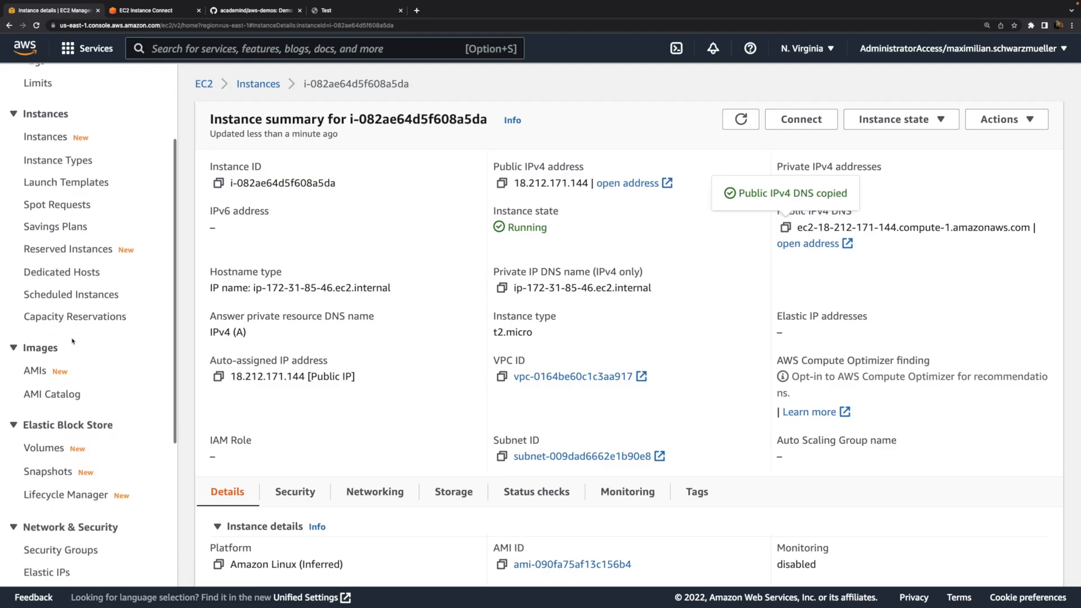
{"action": "left_click", "coordinate": [44, 412]}
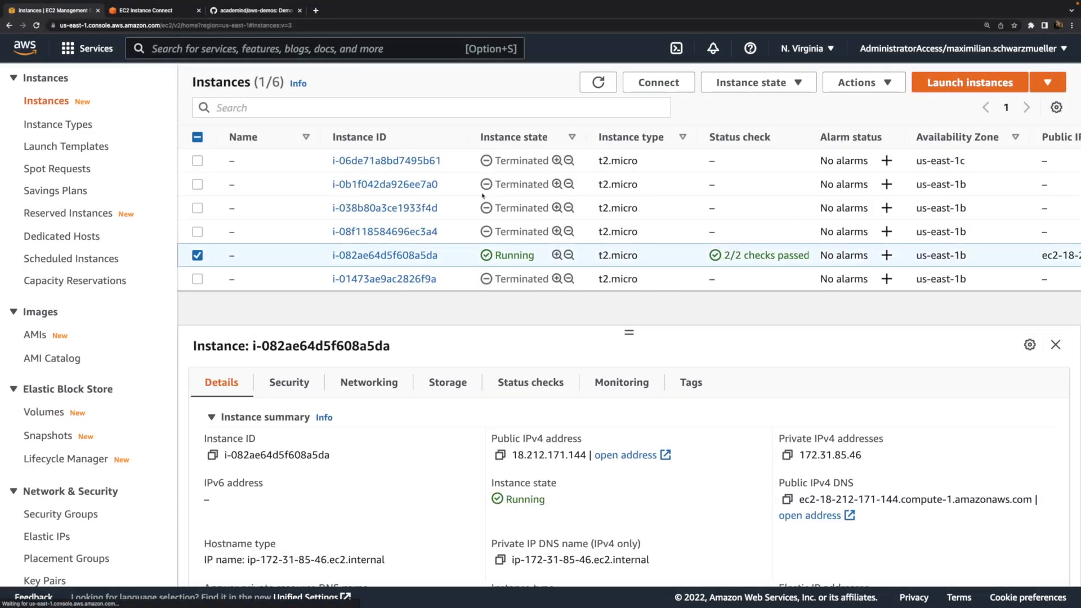
{"action": "left_click", "coordinate": [754, 82]}
{"action": "left_click", "coordinate": [760, 193]}
{"action": "scroll", "coordinate": [762, 458], "scroll_direction": "down", "scroll_amount": 5}
{"action": "left_click", "coordinate": [796, 562]}
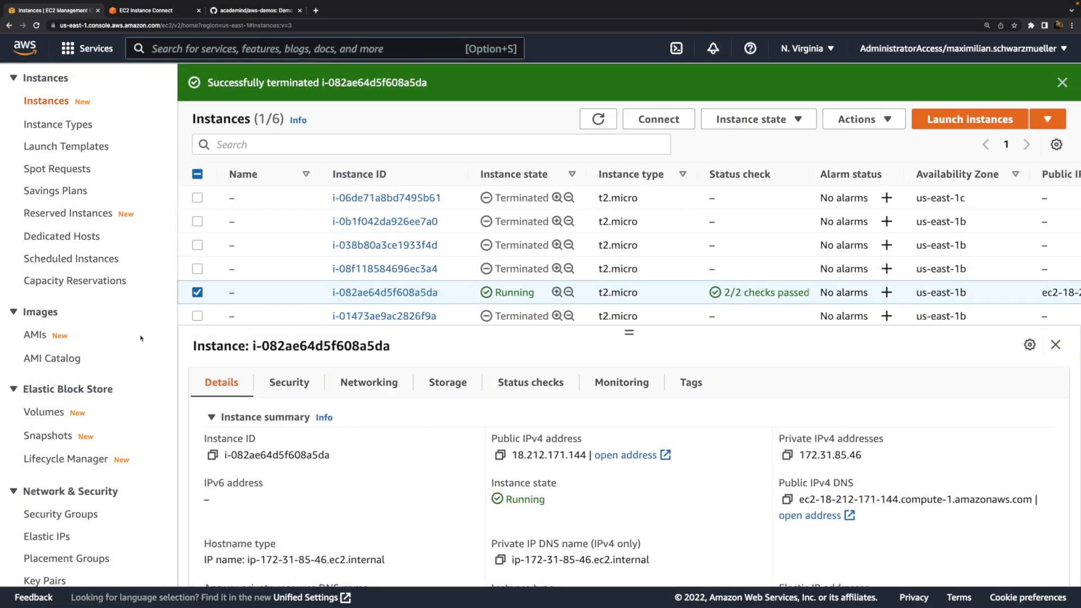
Detach the 2 GiB volume from the instance in the EBS volume list.
{"action": "left_click", "coordinate": [45, 412]}
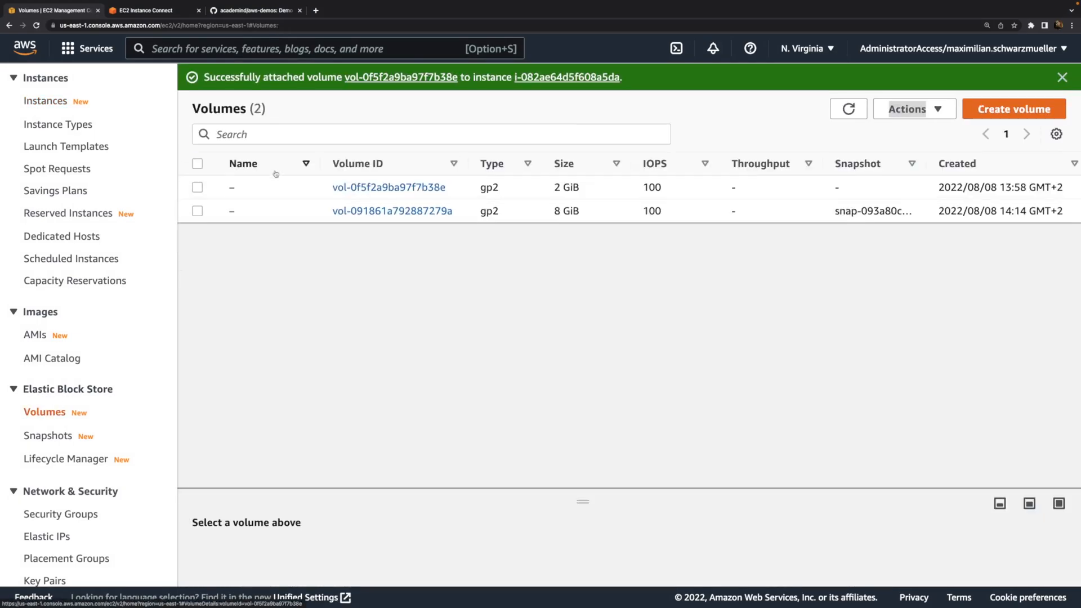
{"action": "left_click", "coordinate": [197, 187]}
{"action": "left_click", "coordinate": [921, 110]}
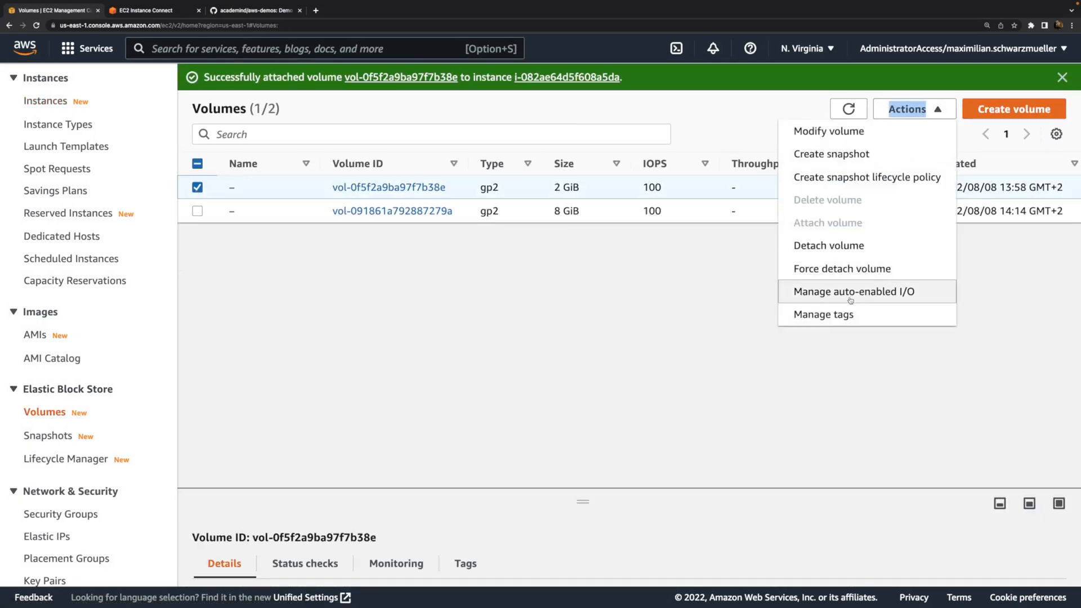
{"action": "left_click", "coordinate": [831, 246]}
{"action": "left_click", "coordinate": [791, 396]}
Check the available actions for the 2 GiB volume and refresh the volume list.
{"action": "left_click", "coordinate": [197, 187]}
{"action": "left_click", "coordinate": [914, 108]}
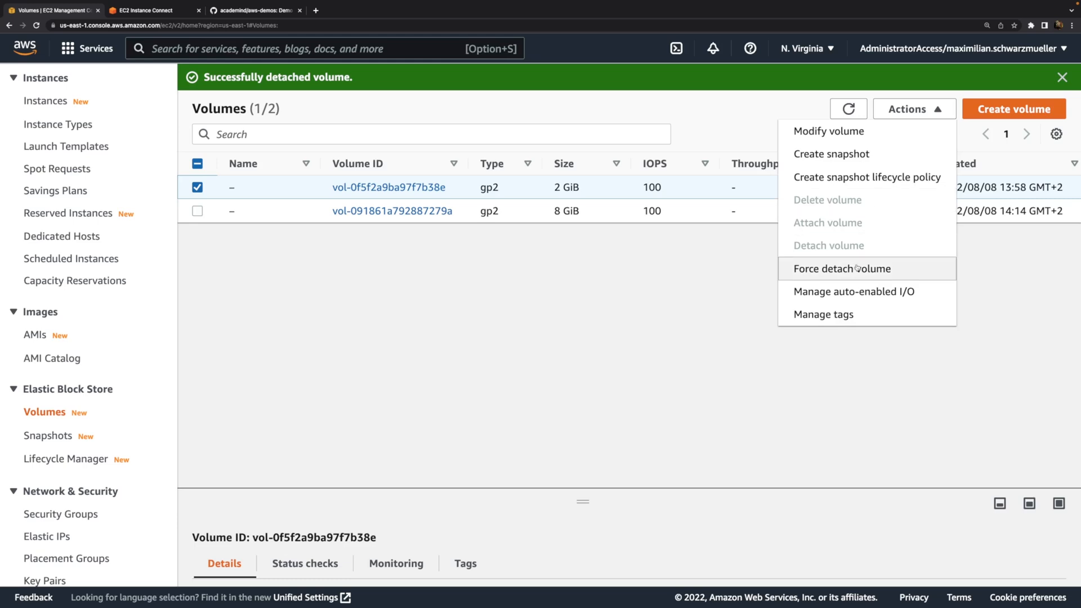
{"action": "left_click", "coordinate": [594, 270]}
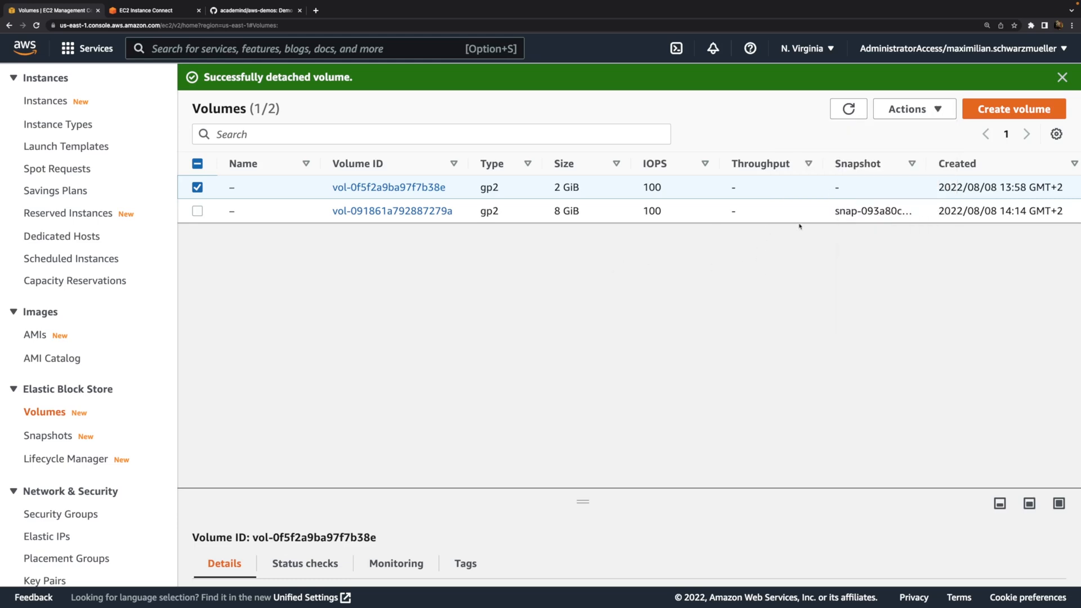
{"action": "left_click", "coordinate": [848, 108]}
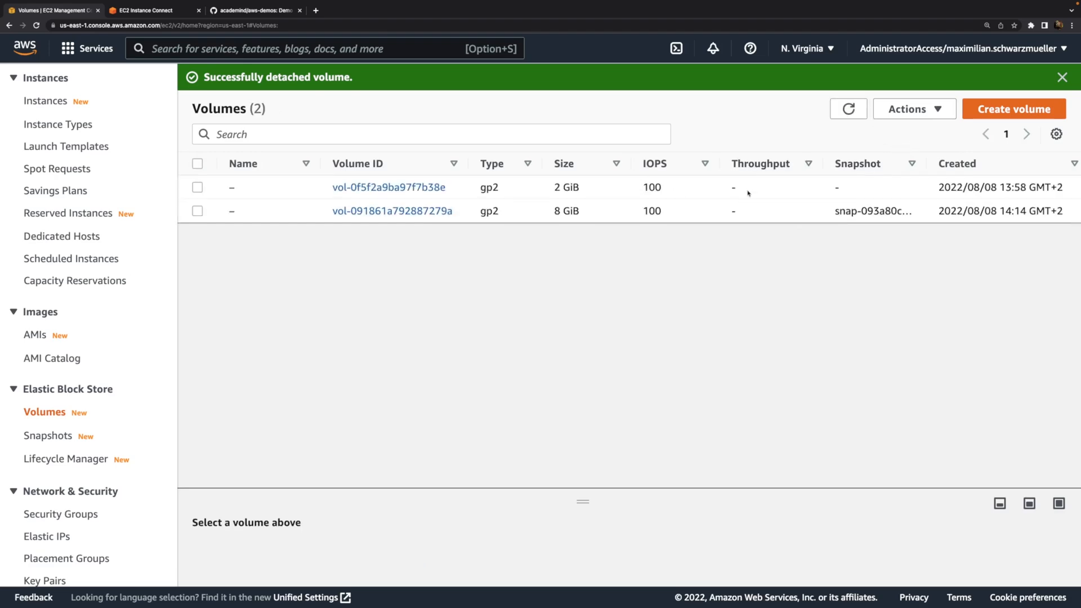